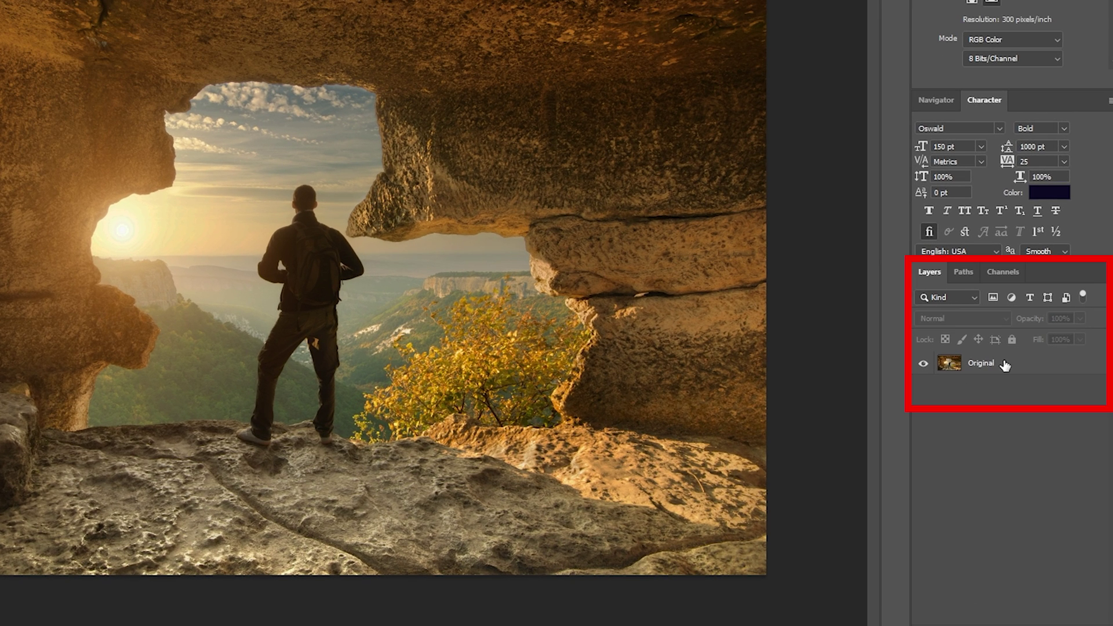
- Duplicate the Original photo layer to Original copy, then fully lock and hide the Original layer
click(1003, 363)
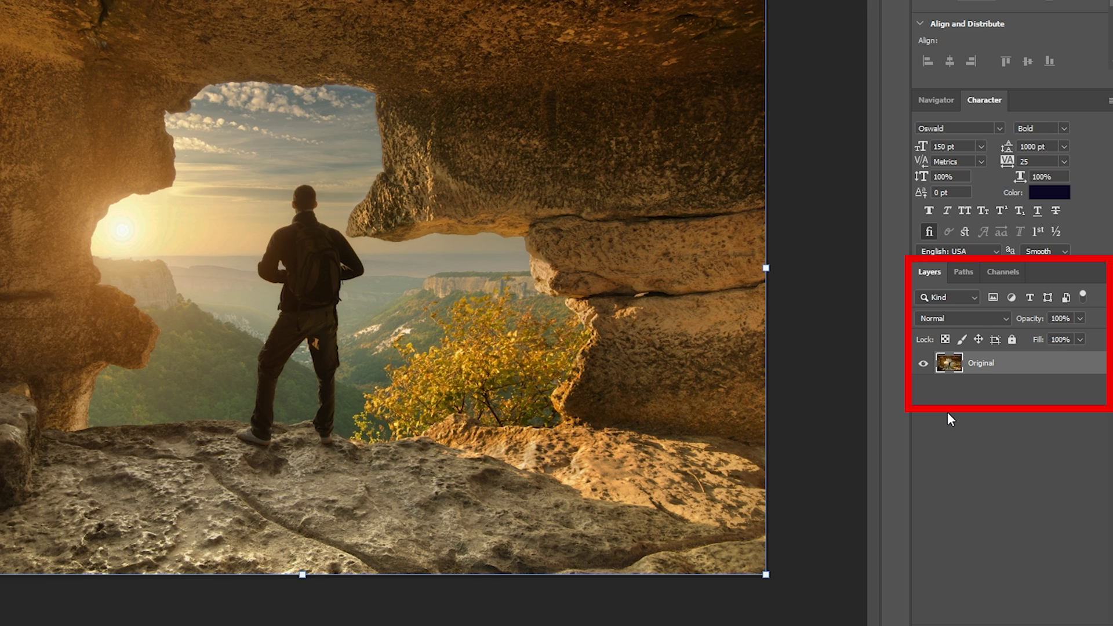
key(ctrl+j)
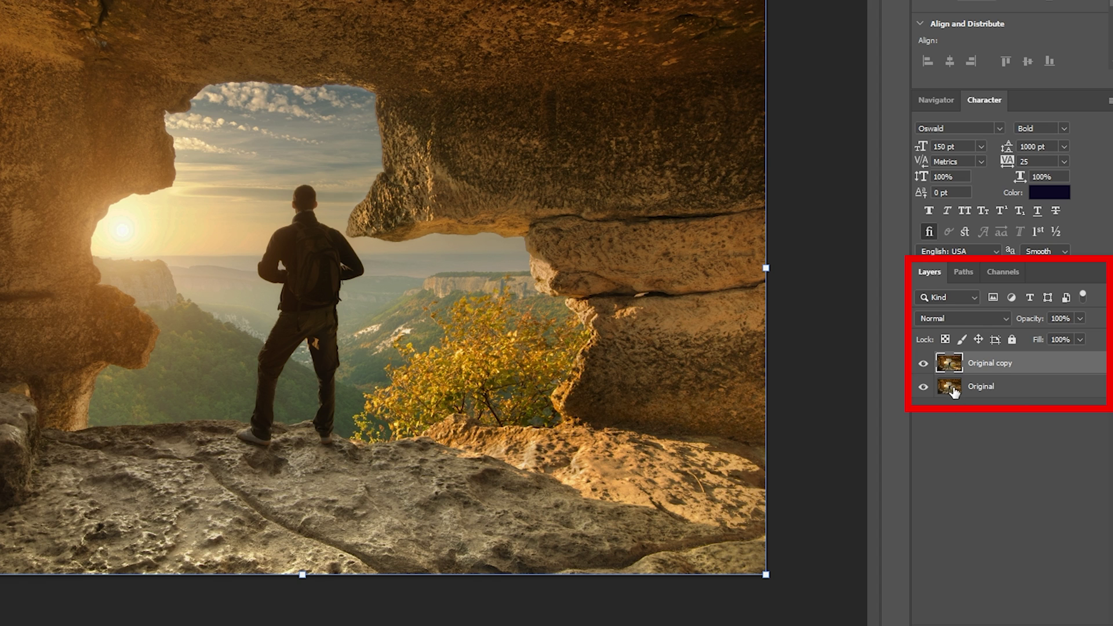
click(951, 390)
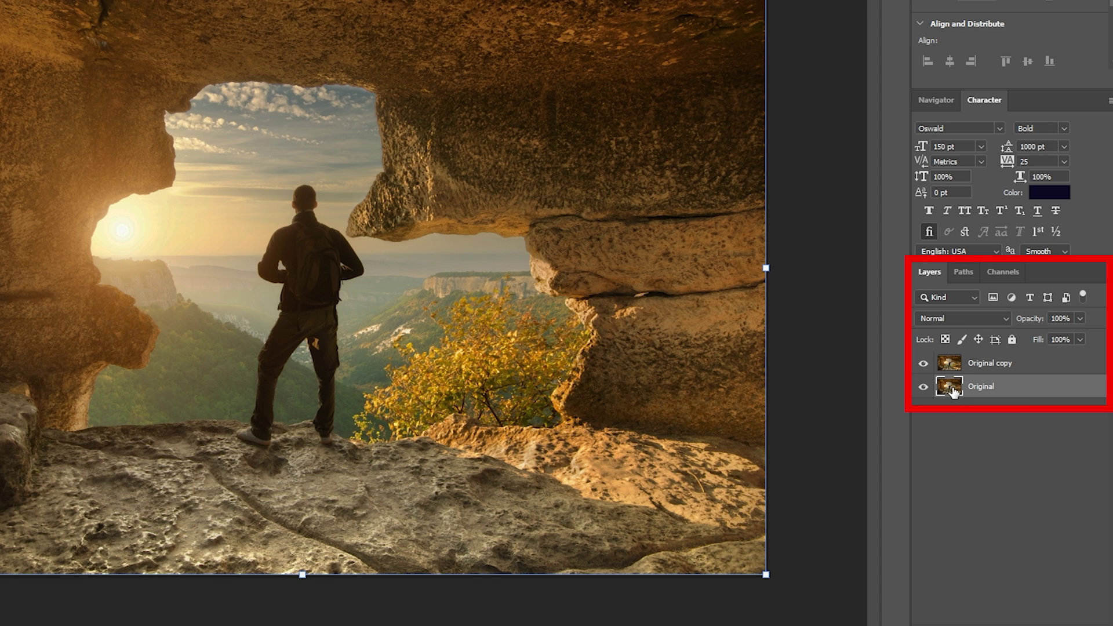
click(1012, 339)
click(923, 387)
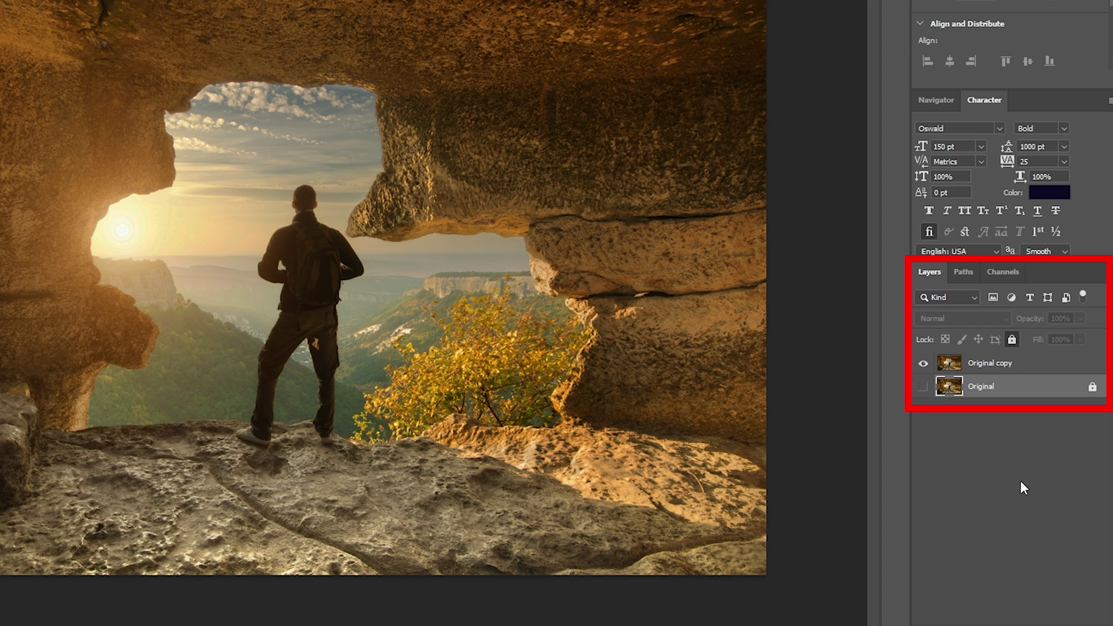
- Select the Original copy layer, choose the Pen tool, and zoom in on the man's feet
click(991, 365)
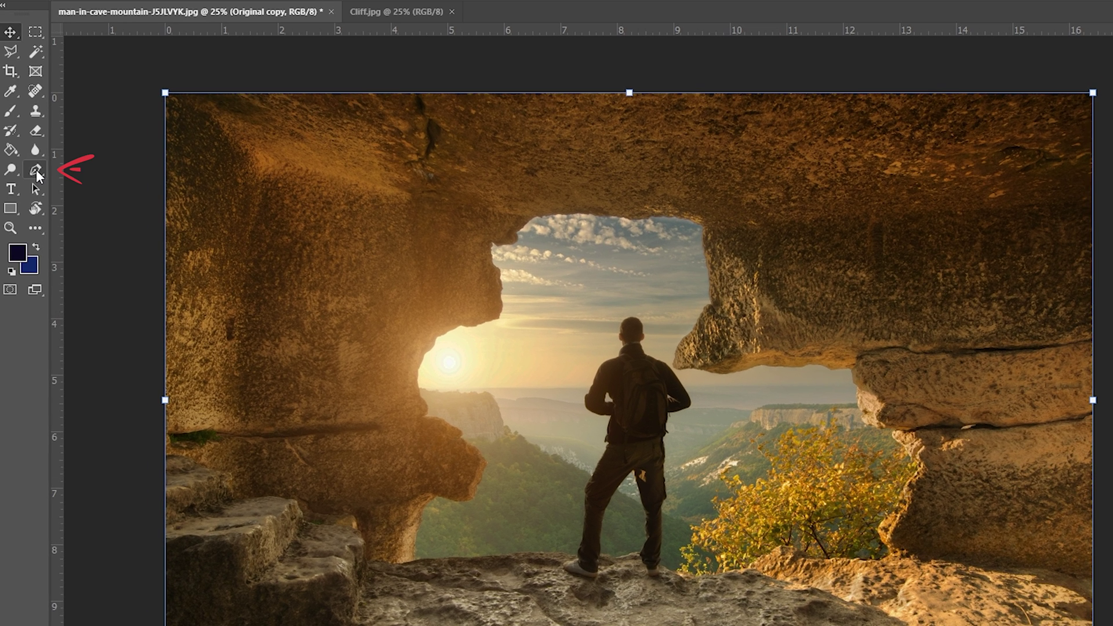
click(35, 171)
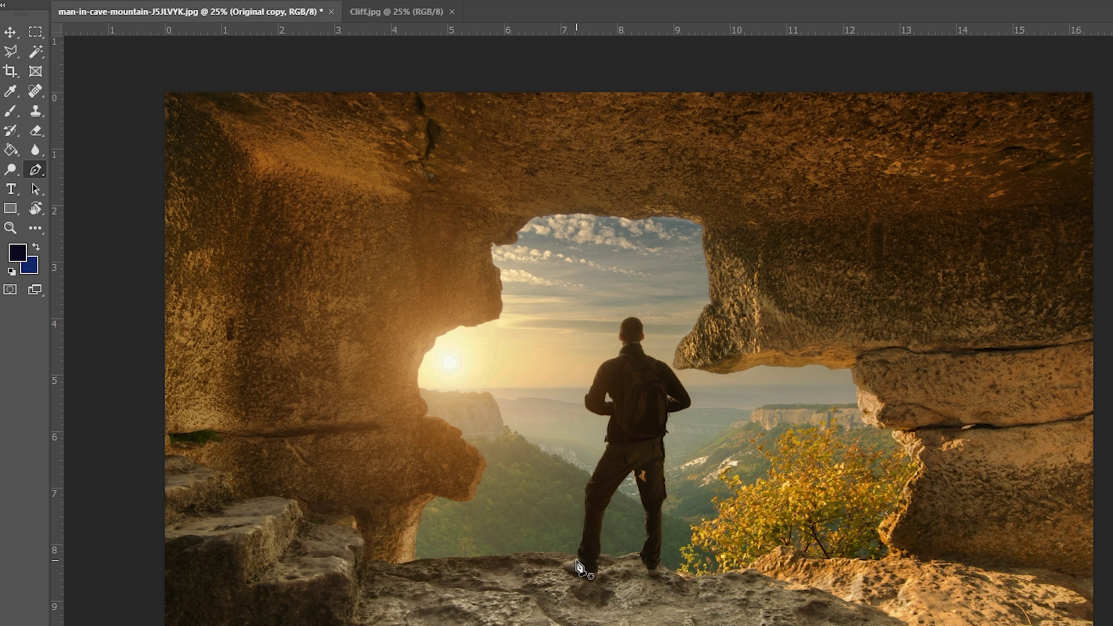
key(z)
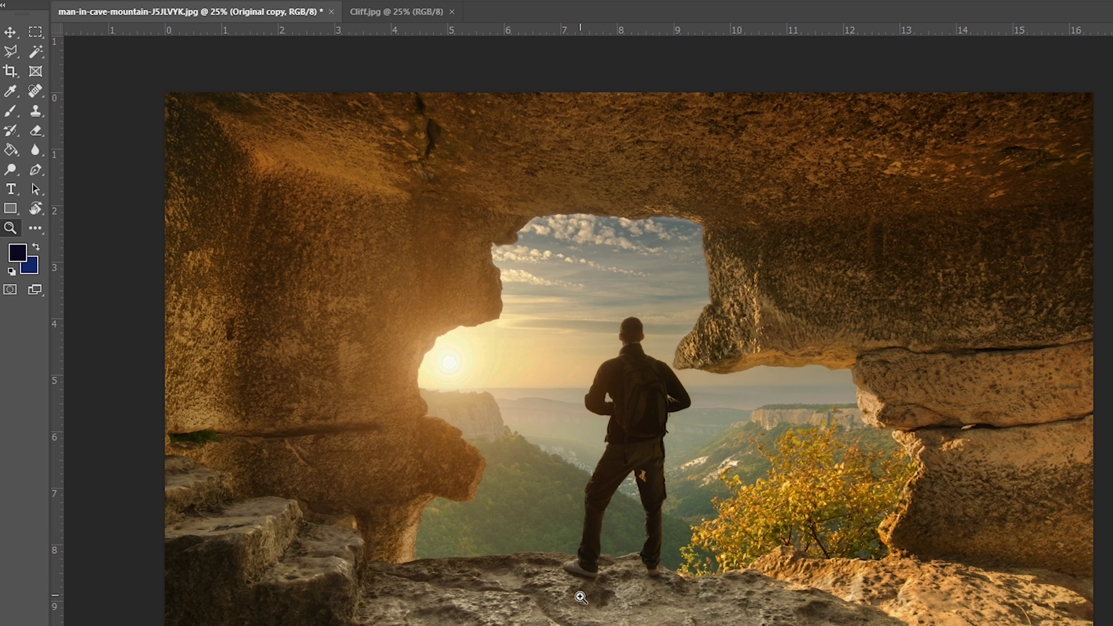
double_click(609, 557)
click(606, 517)
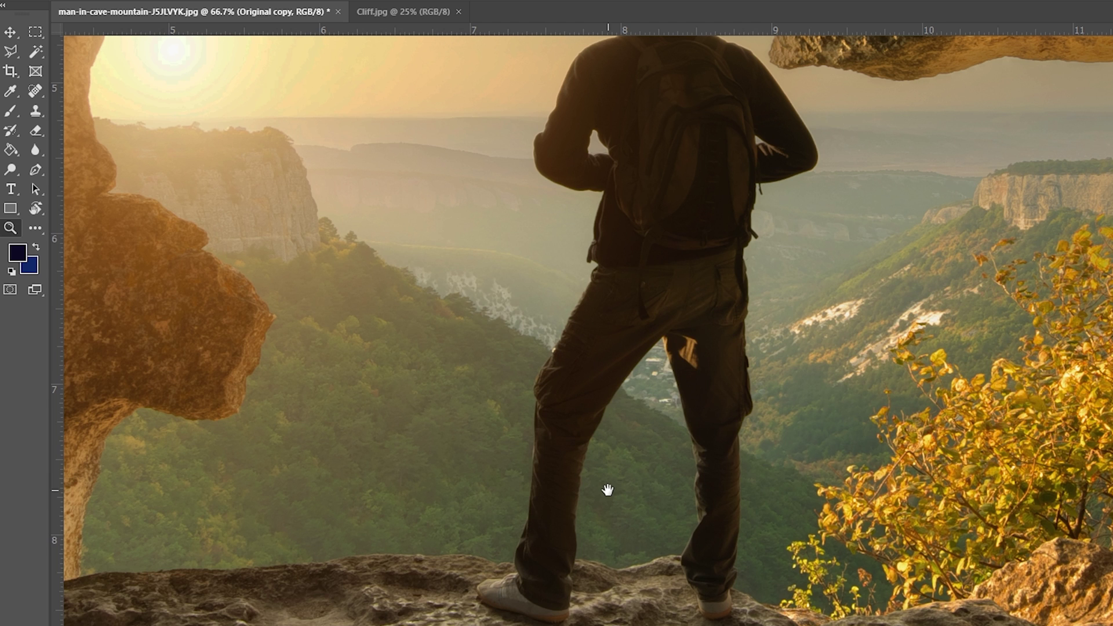
drag(604, 490, 626, 614)
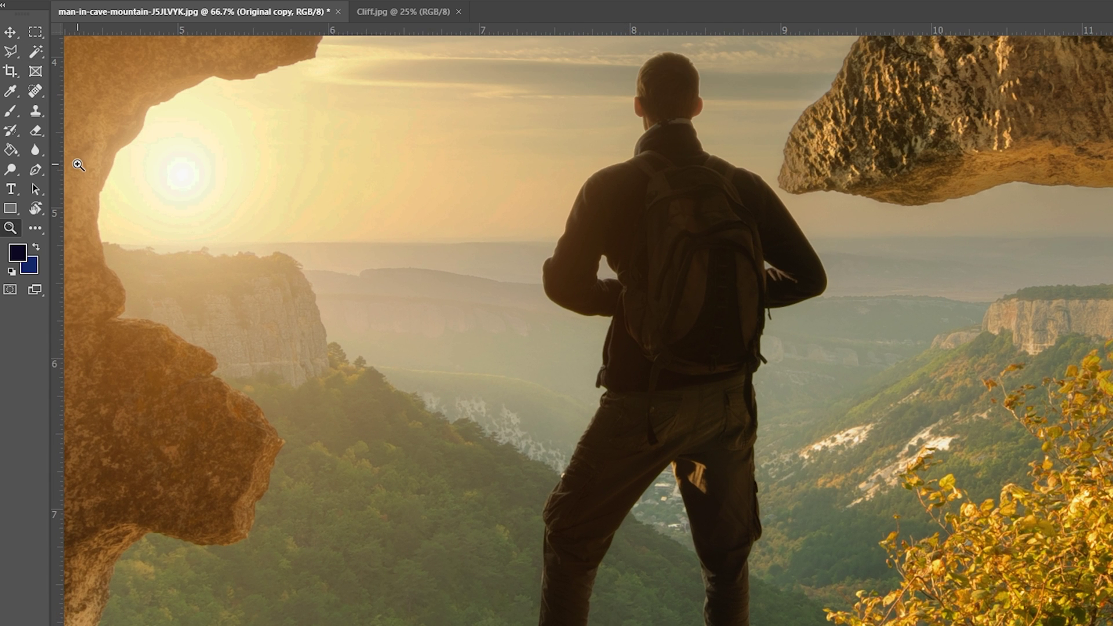
key(p)
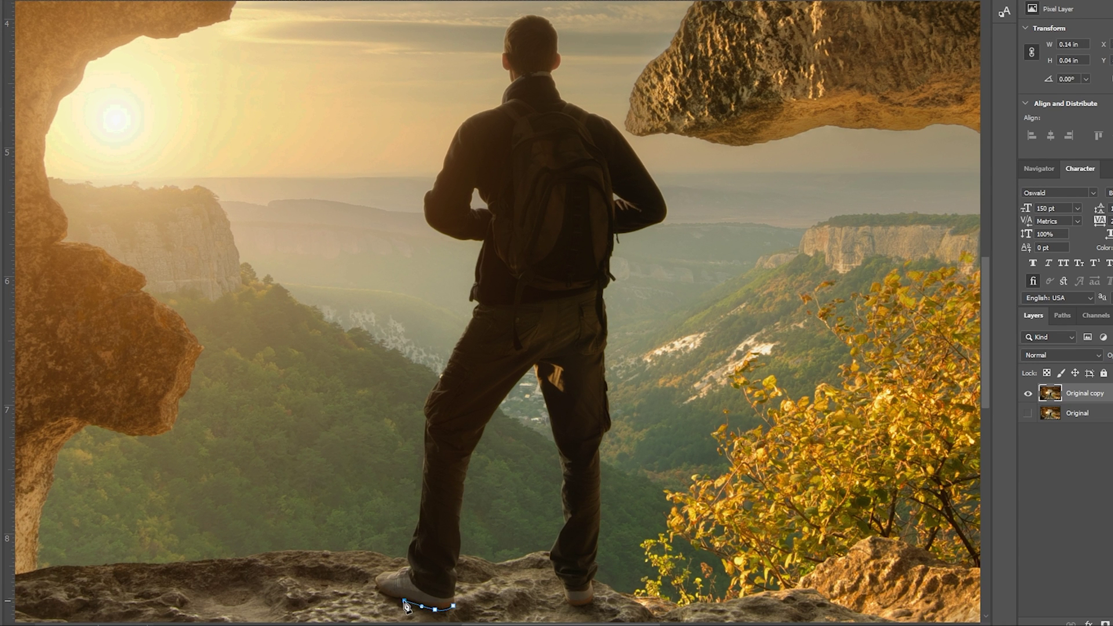
- Place curved anchors around the man's legs, elbow and head, close the path at the heel
click(403, 570)
drag(403, 552, 410, 544)
ctrl+click(415, 549)
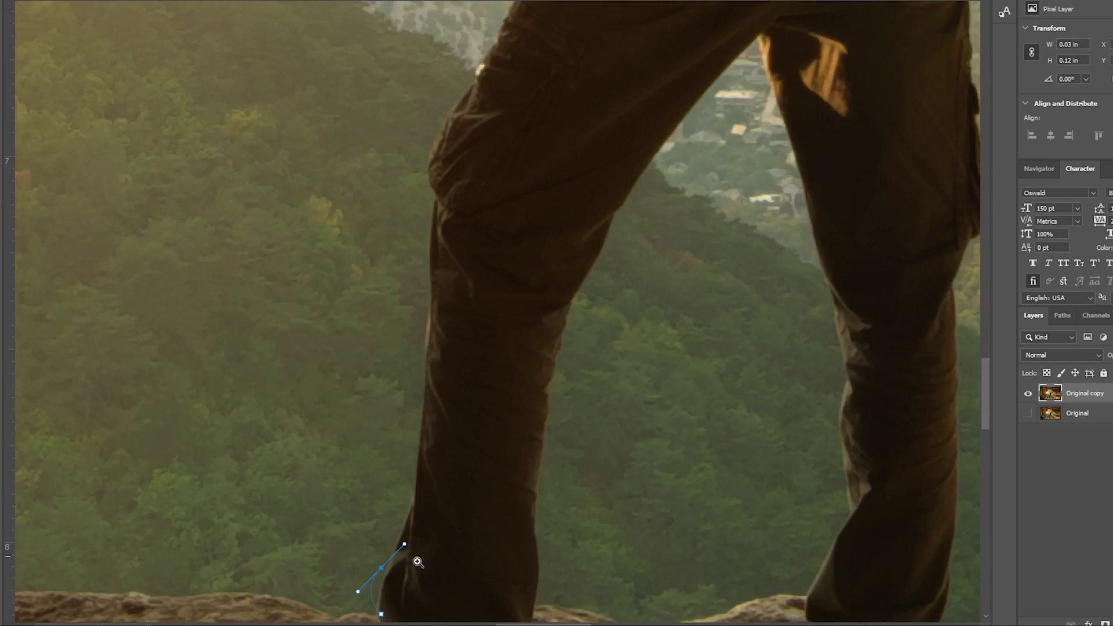
scroll(417, 563, down, 5)
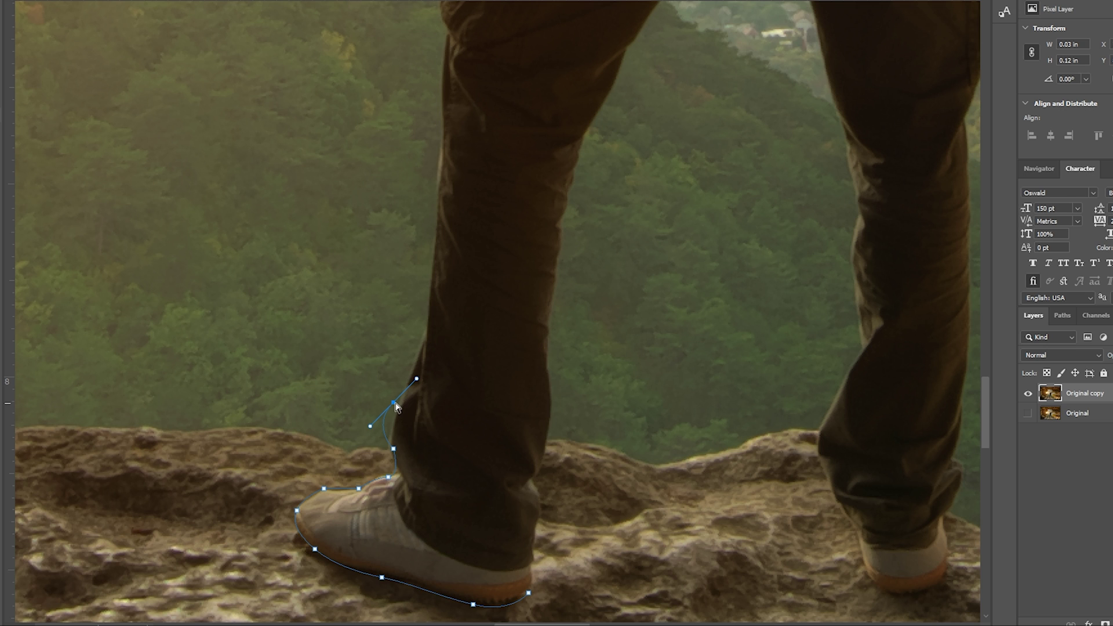
drag(395, 404, 404, 396)
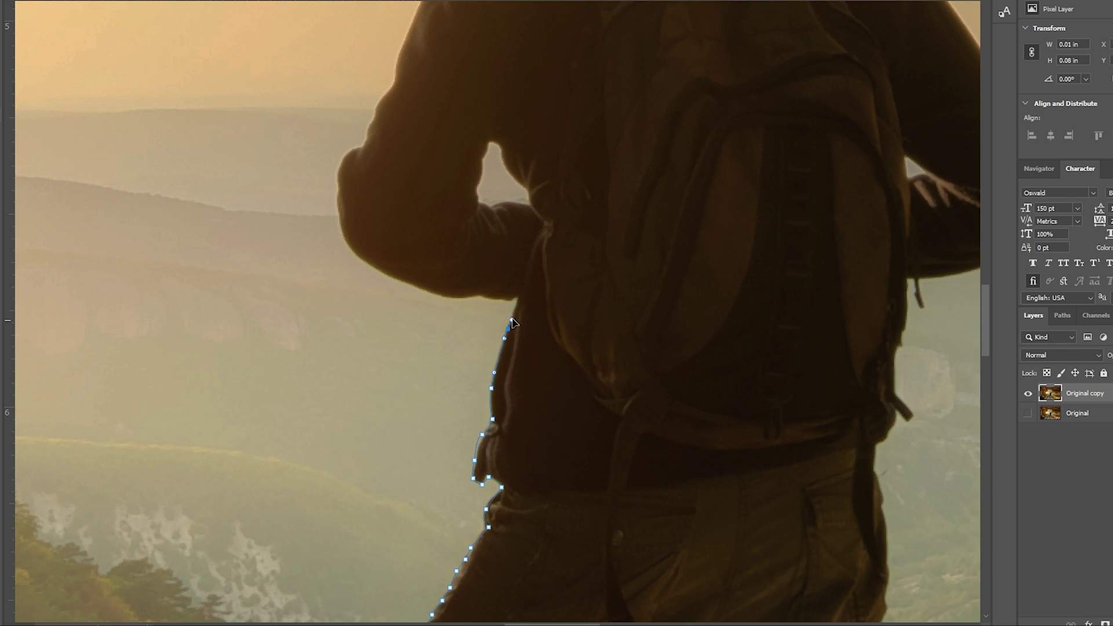
drag(443, 296, 424, 292)
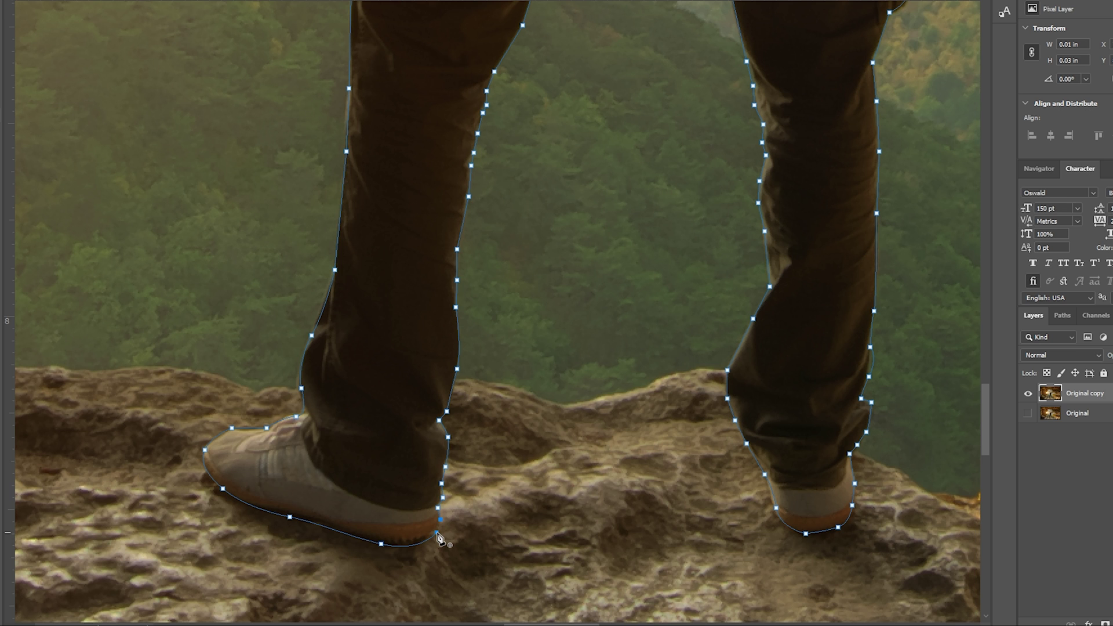
click(437, 532)
alt+click(584, 366)
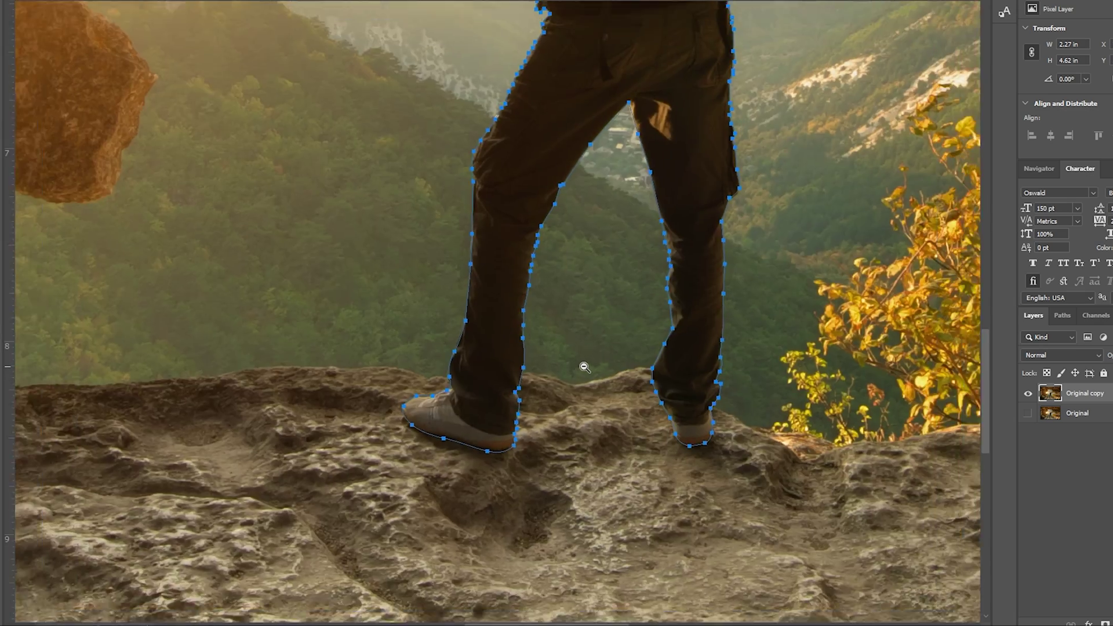
alt+click(584, 367)
alt+click(584, 360)
alt+click(585, 354)
scroll(585, 354, up, 3)
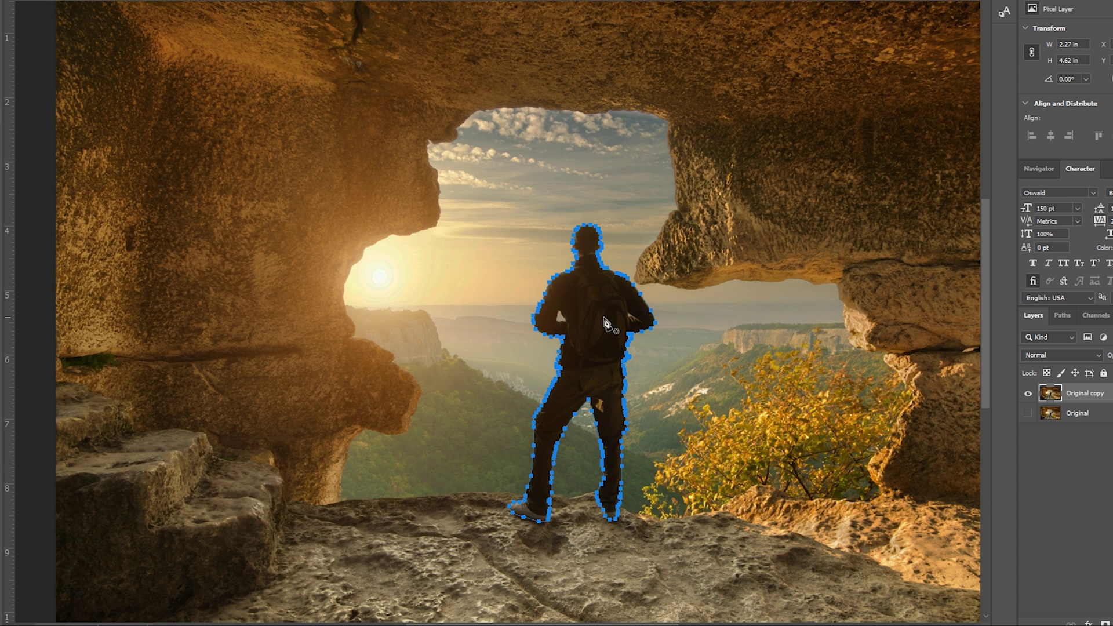
key(p)
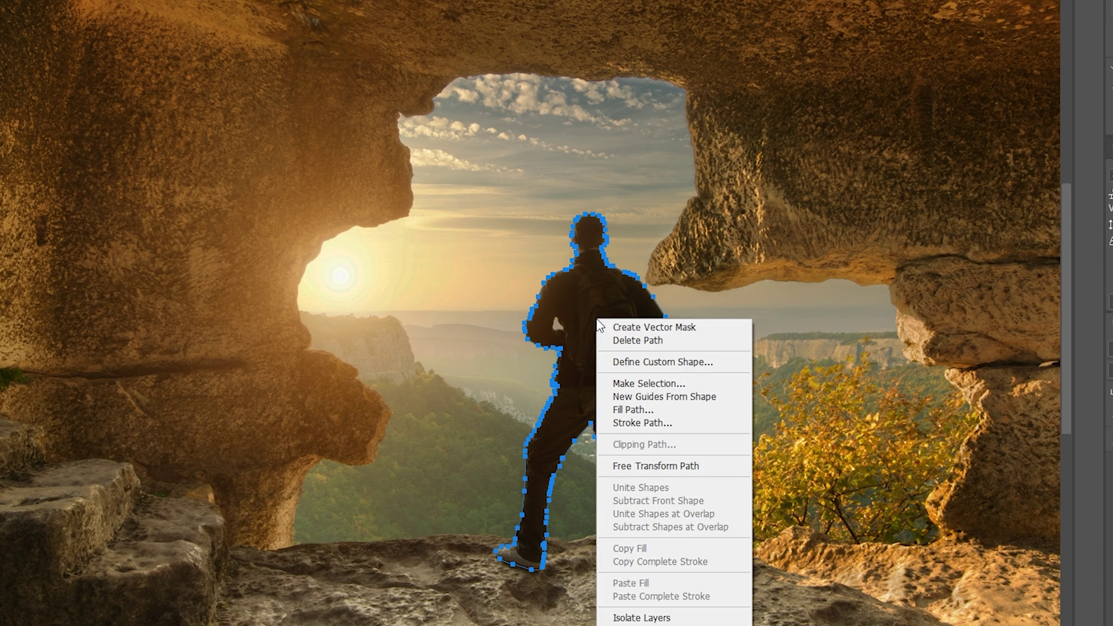
- Turn the man's path into a selection, copy him to a new layer named Dude, and hide Original copy
click(618, 383)
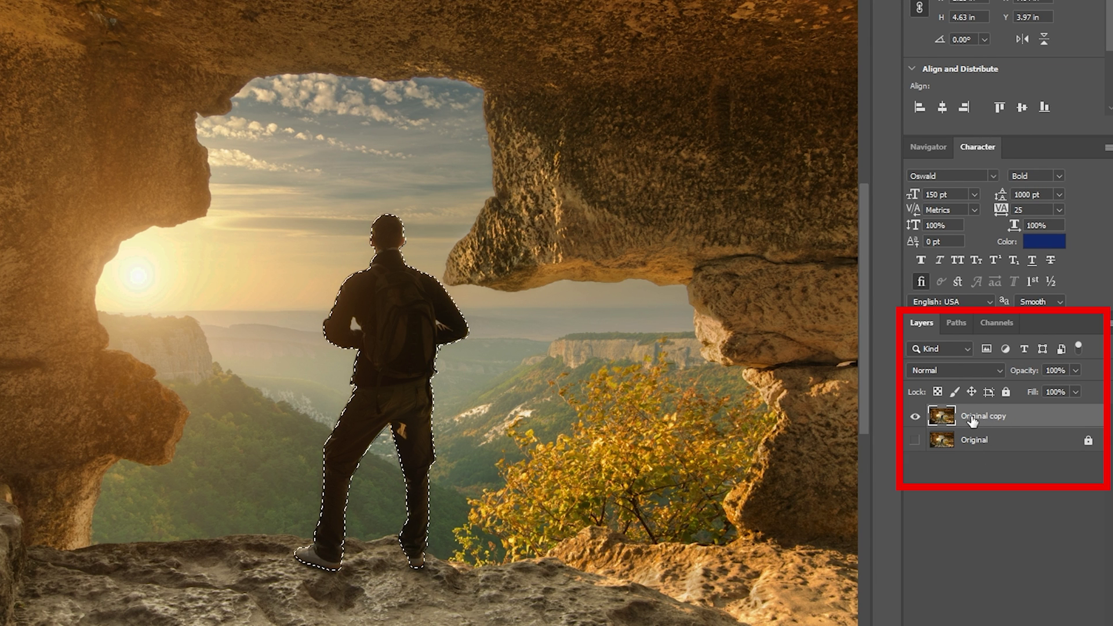
key(ctrl+t)
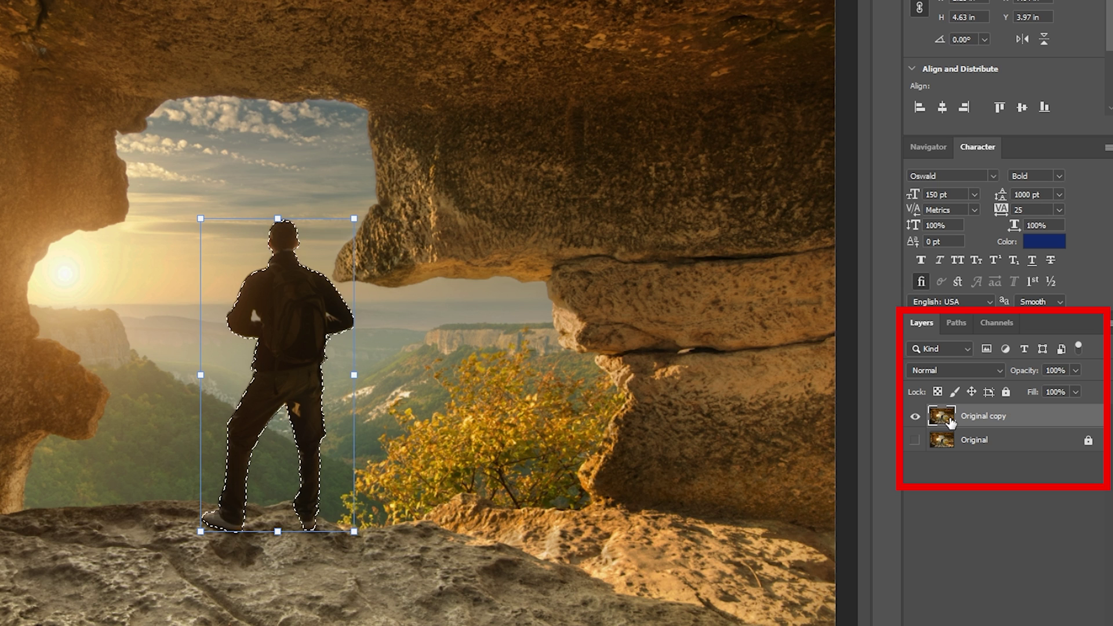
drag(950, 422, 952, 428)
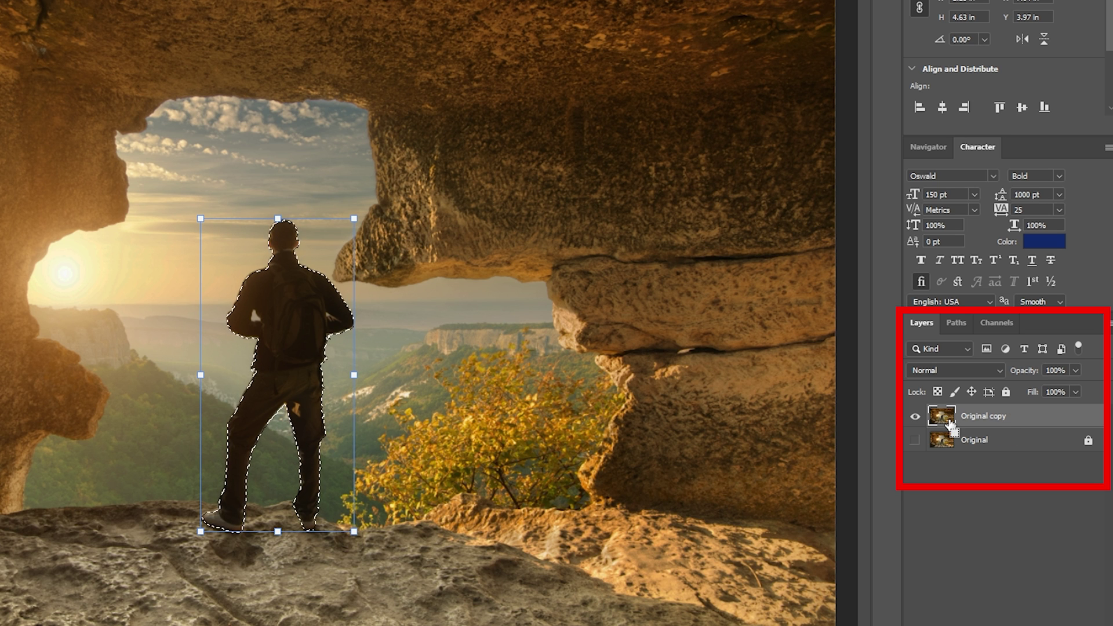
key(ctrl+j)
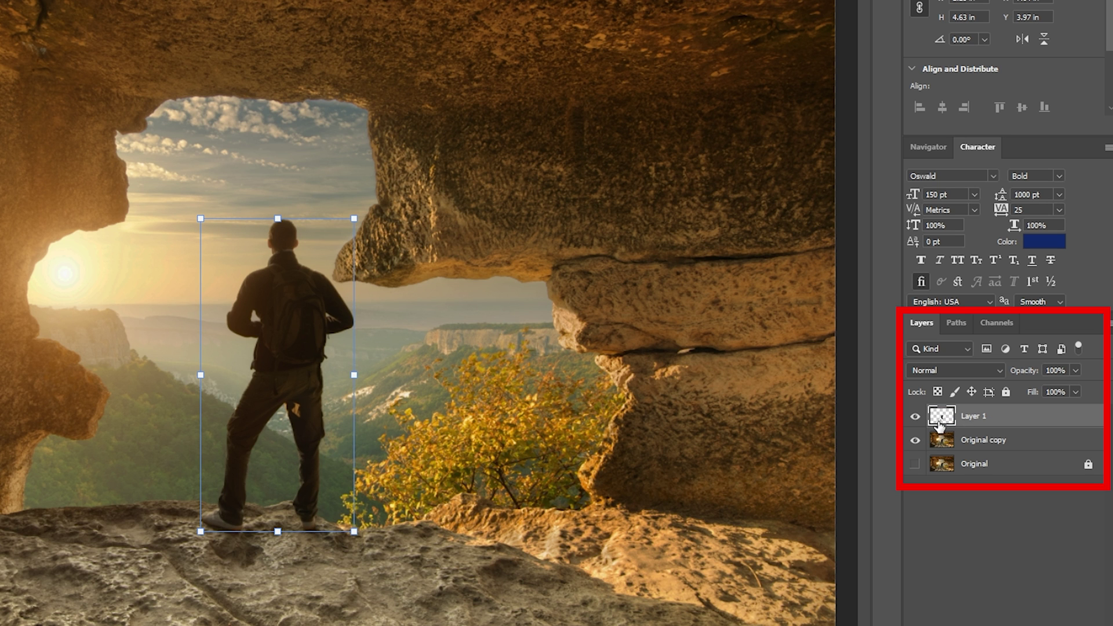
click(916, 441)
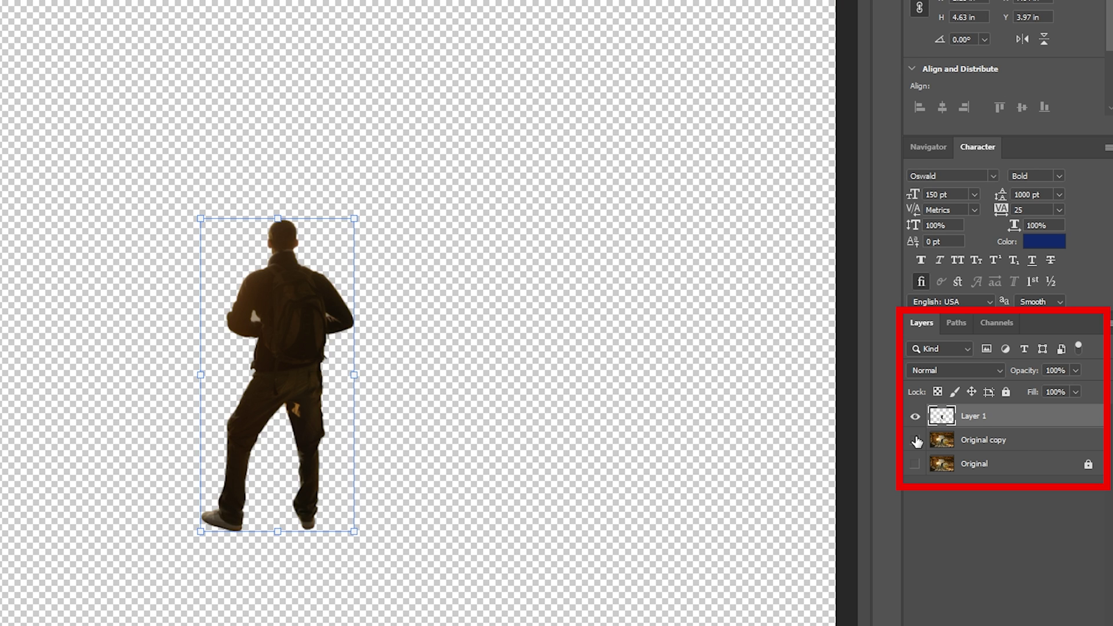
double_click(970, 418)
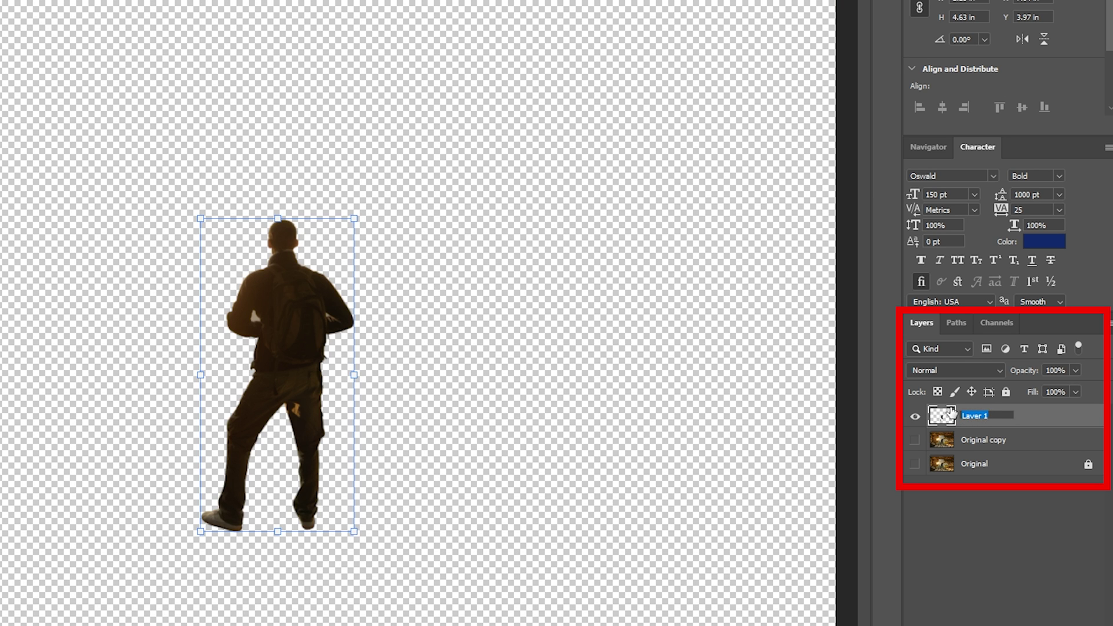
text(Dude)
- Confirm the Dude name, load Dude's outline as a selection on Original copy, and hide Dude
key(Return)
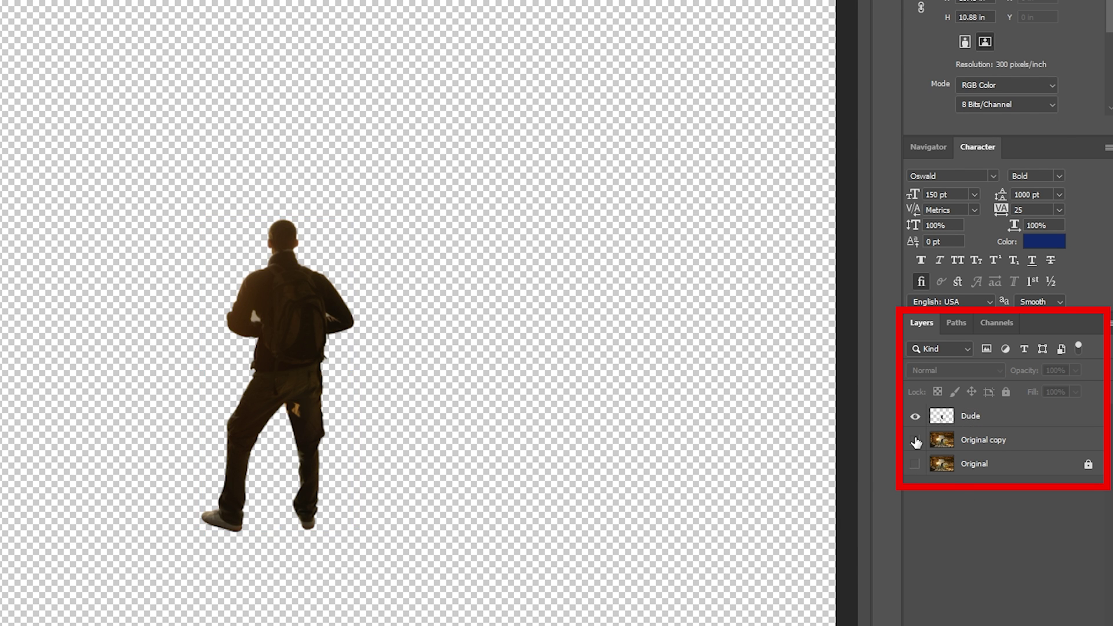
click(915, 440)
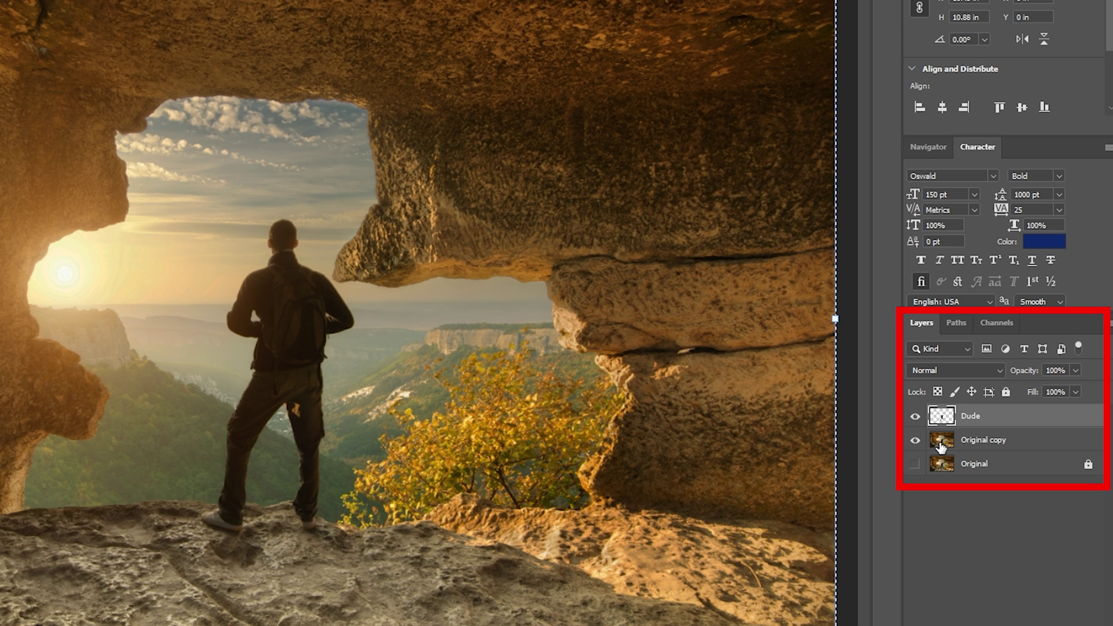
drag(937, 447, 944, 422)
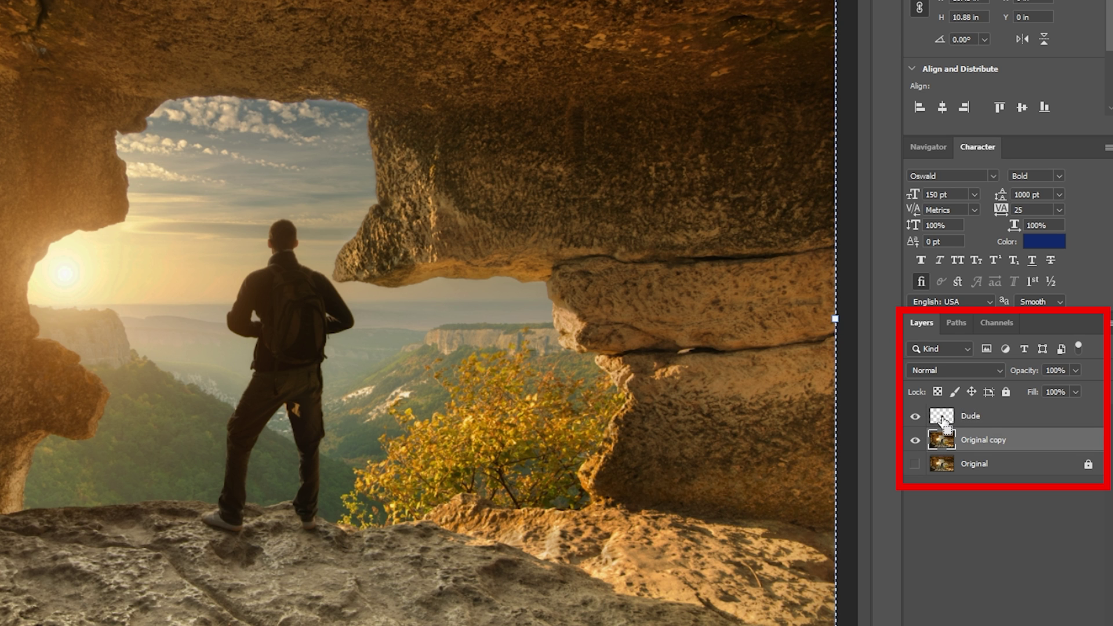
ctrl+click(943, 422)
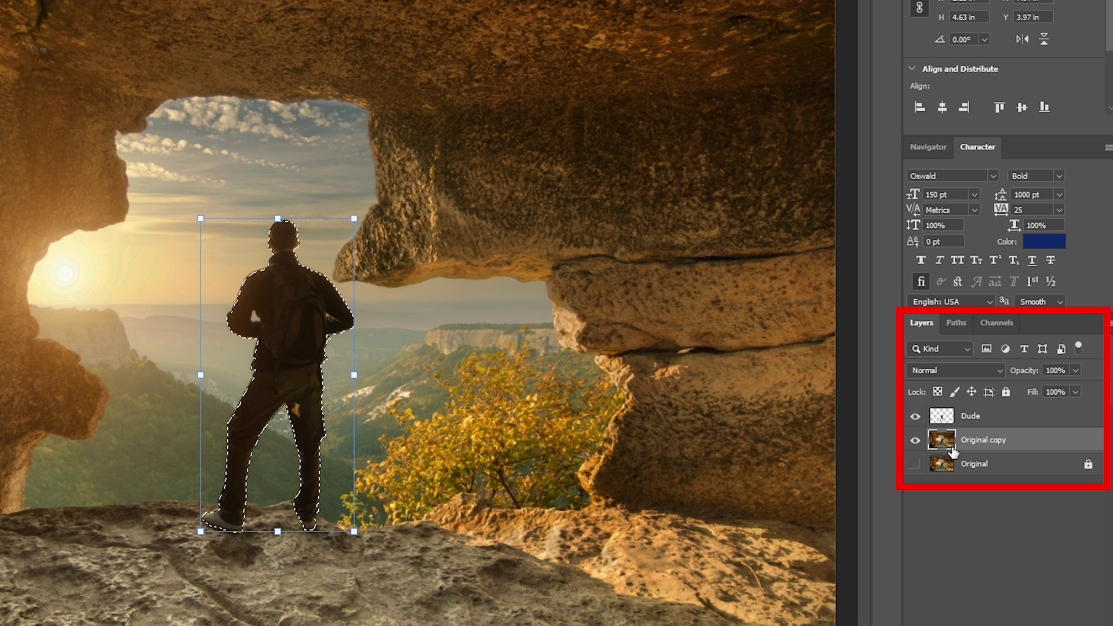
click(915, 417)
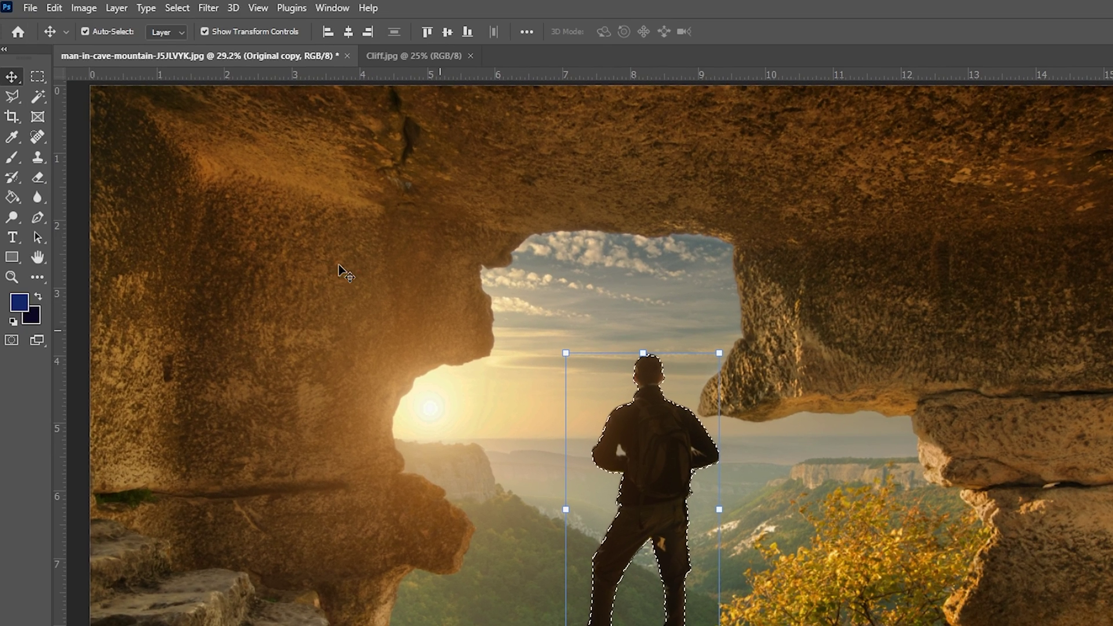
- Apply a Content-Aware Edit > Fill to the selection to remove the man
click(54, 7)
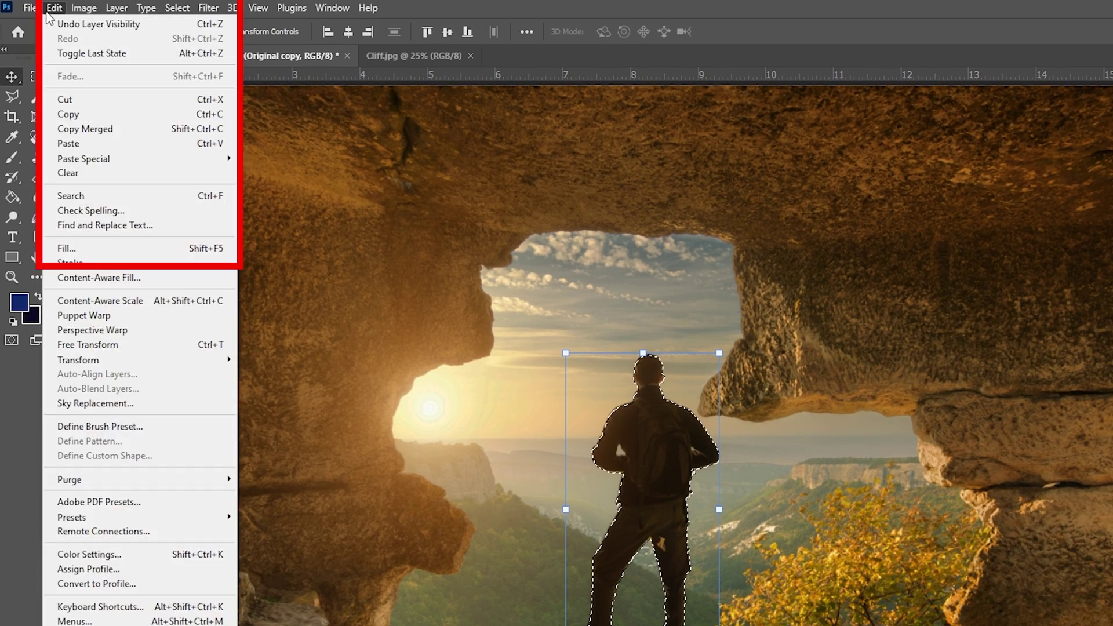
click(101, 249)
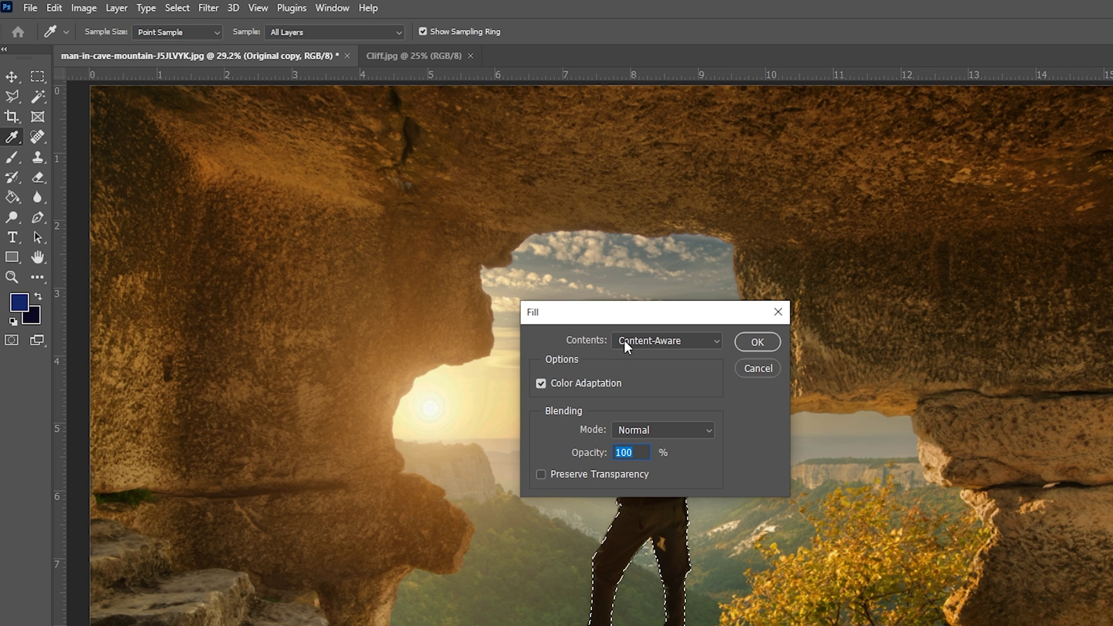
click(746, 343)
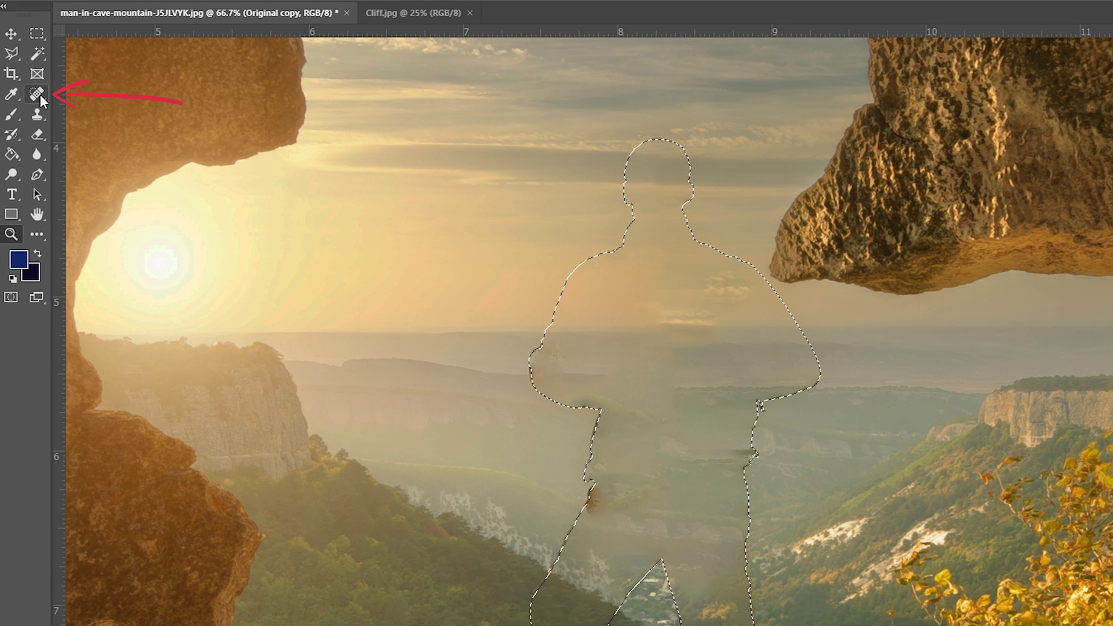
- Deselect and Spot Heal the figure's left seam and leftover blotches in the valley
click(37, 95)
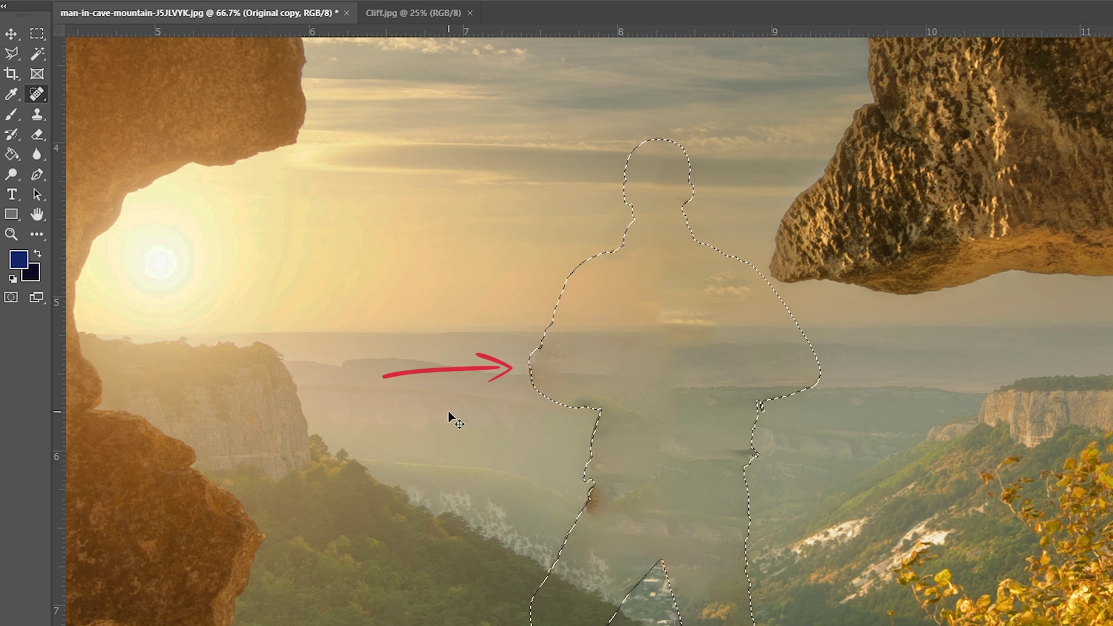
key(ctrl+d)
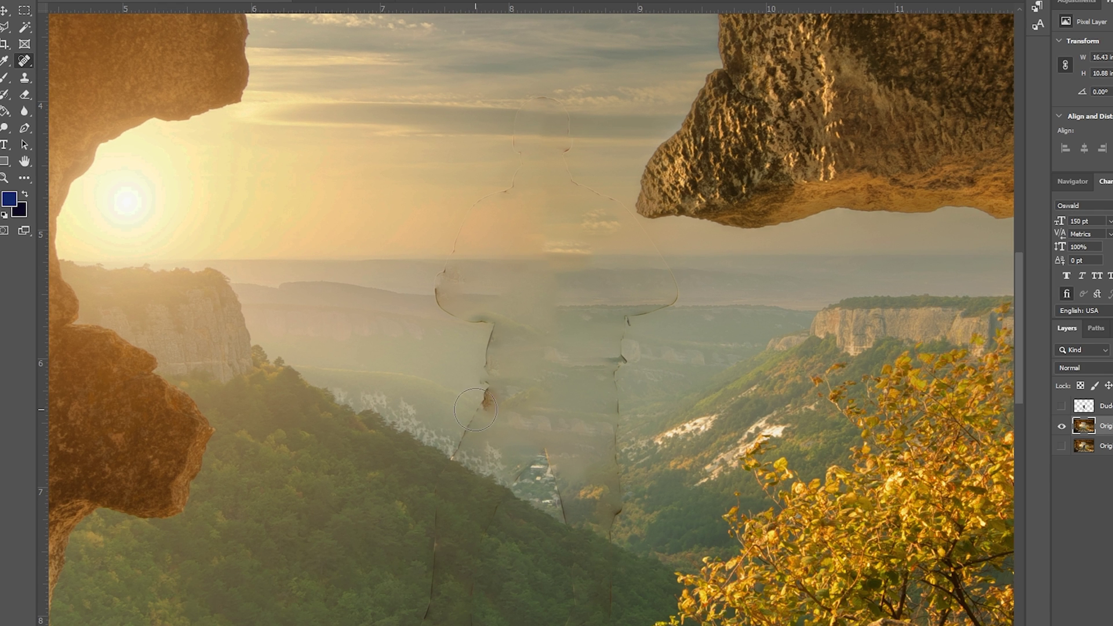
drag(583, 511, 588, 473)
drag(484, 377, 490, 346)
mouse_move(493, 329)
mouse_down()
mouse_move(485, 399)
mouse_move(436, 506)
mouse_up()
drag(434, 552, 425, 611)
drag(495, 524, 491, 553)
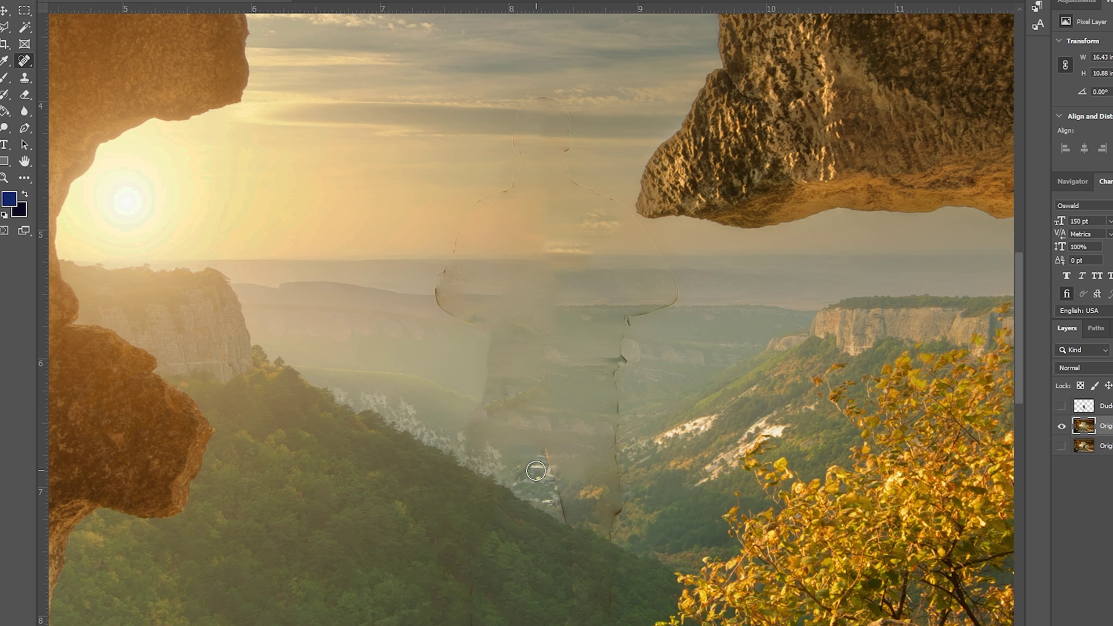
mouse_move(524, 476)
mouse_down()
mouse_move(544, 455)
mouse_move(565, 513)
mouse_up()
drag(618, 400, 616, 444)
- Heal the remaining outline around the head, sky and valley, then fit the whole image in view
drag(644, 306, 644, 324)
drag(620, 189, 618, 213)
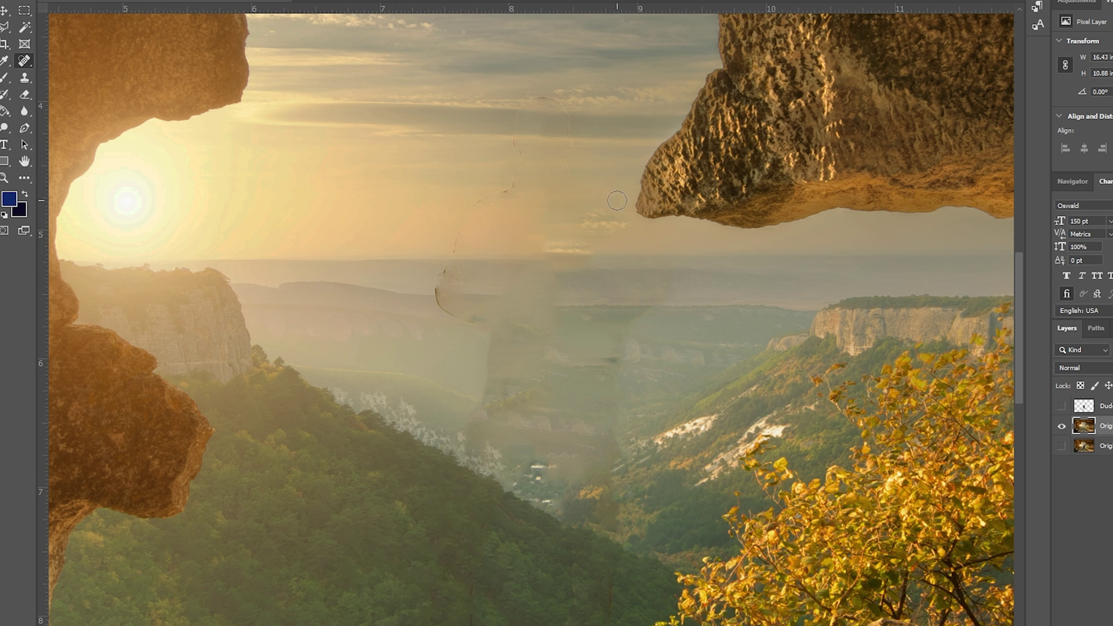
drag(513, 99, 551, 128)
drag(444, 240, 440, 293)
drag(490, 357, 497, 381)
scroll(465, 440, down, 3)
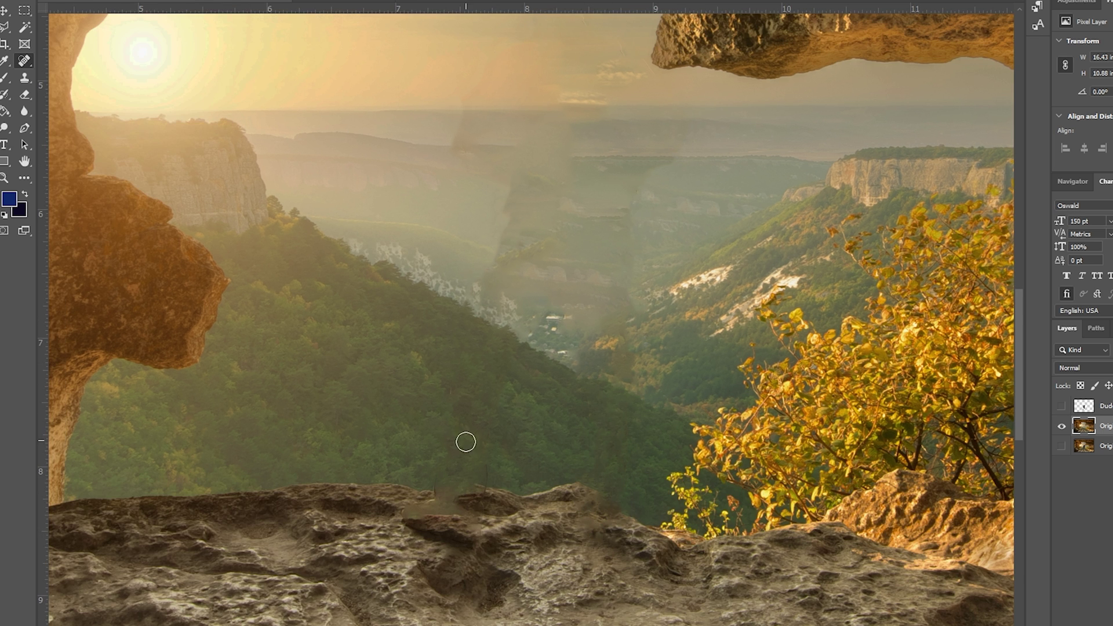
click(641, 251)
scroll(589, 320, up, 3)
click(471, 382)
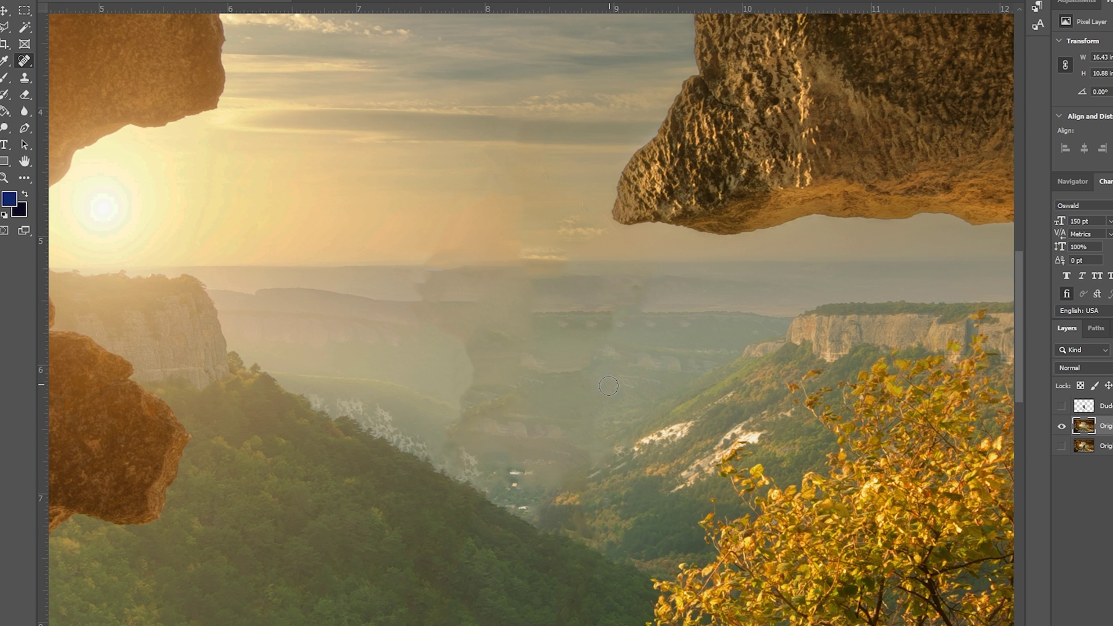
scroll(533, 545, down, 3)
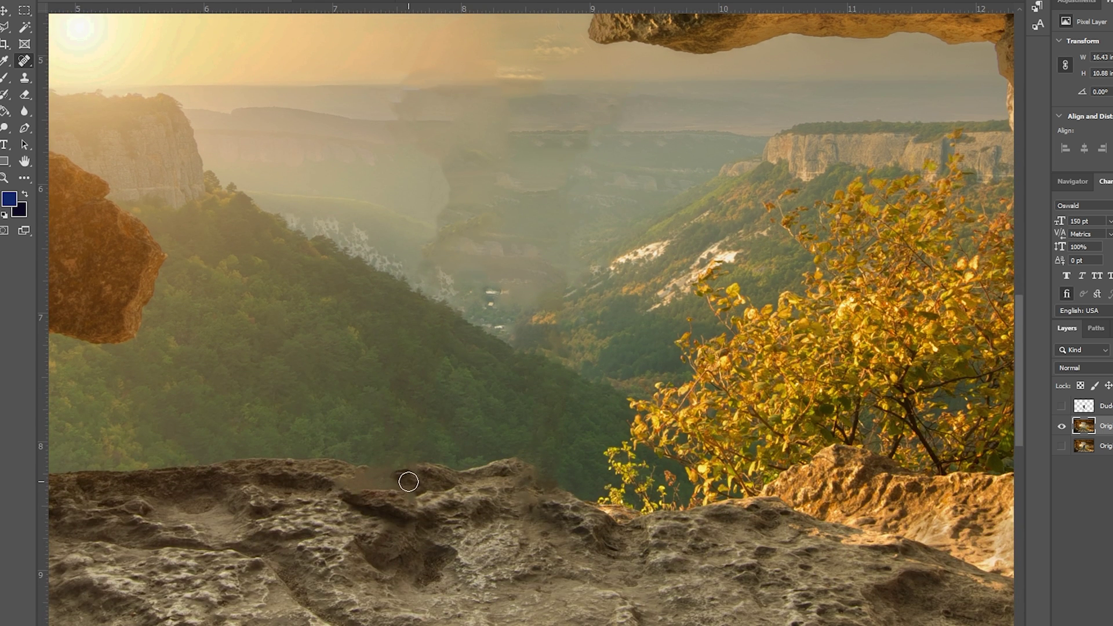
key(z)
key(ctrl+0)
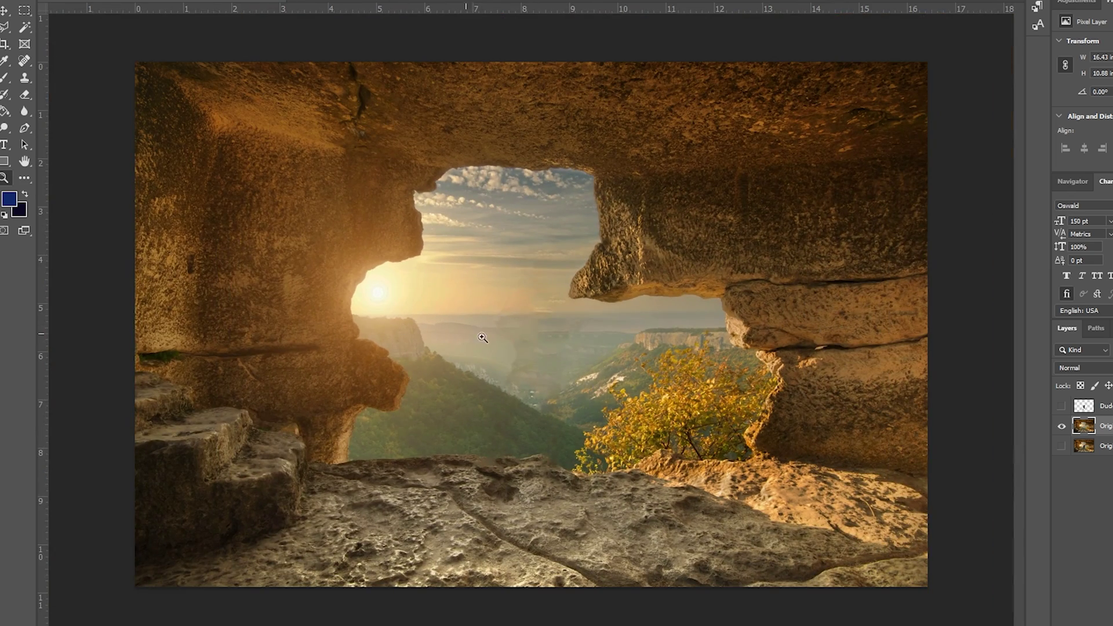
key(s)
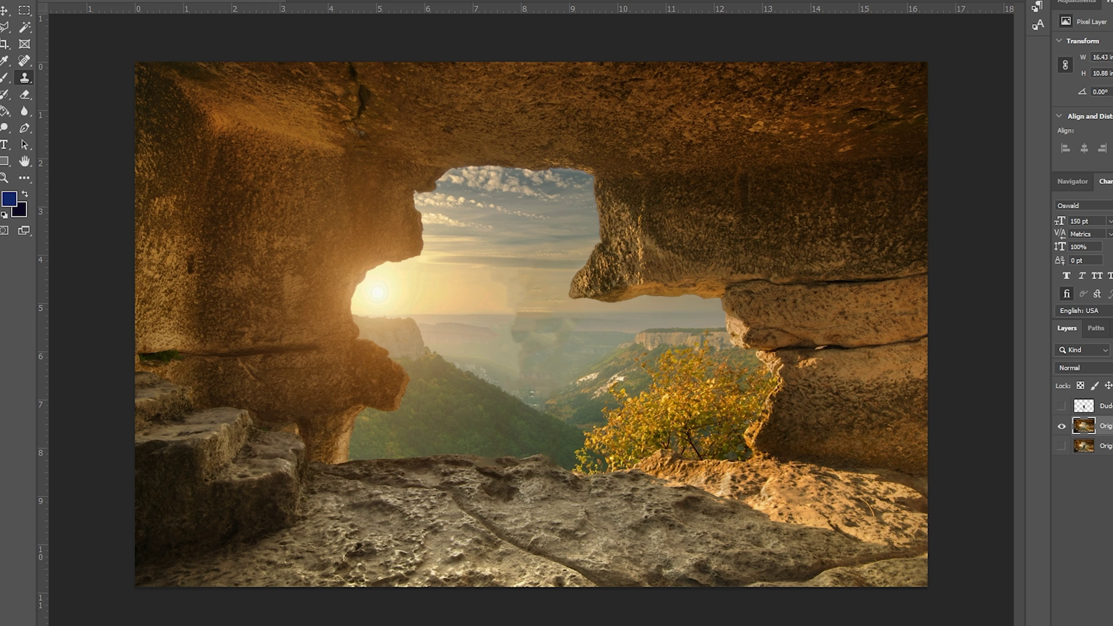
click(1079, 464)
key(v)
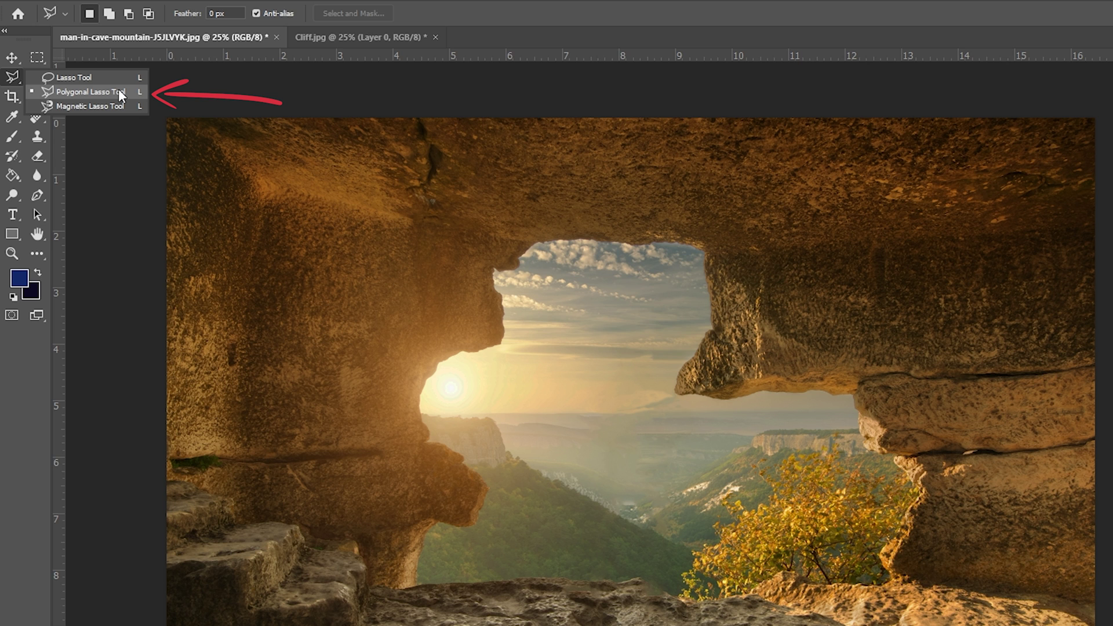
- Trace a closed Polygonal Lasso selection around the cave opening along the rock edges
click(120, 93)
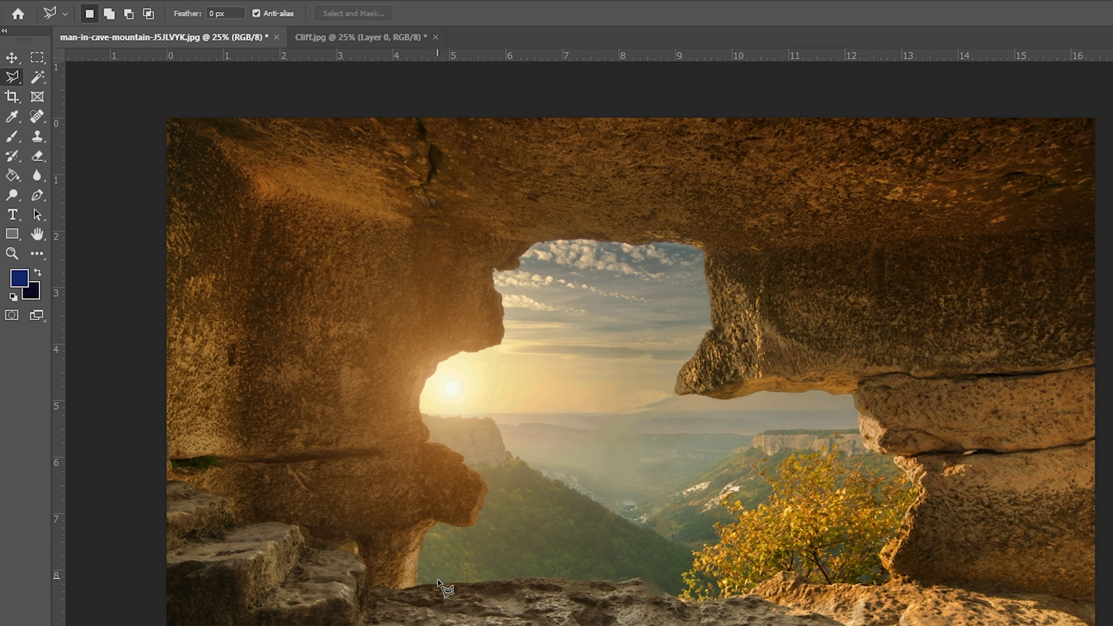
click(418, 582)
click(419, 539)
click(441, 525)
click(475, 526)
click(487, 502)
click(485, 481)
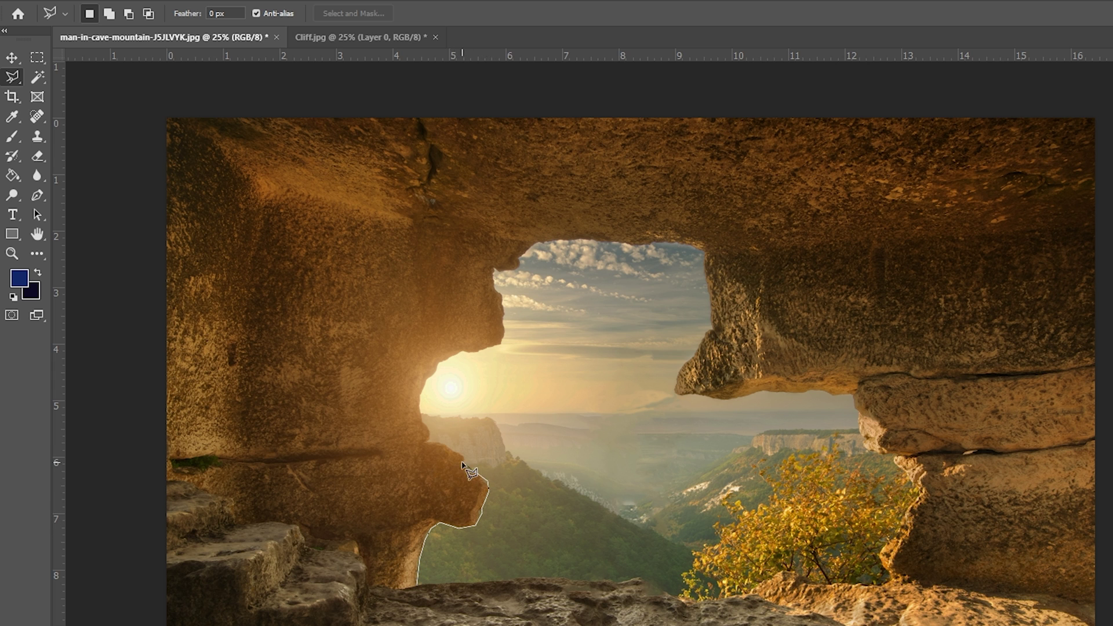
click(463, 462)
click(429, 444)
click(431, 432)
click(420, 413)
click(420, 397)
click(503, 346)
click(495, 269)
click(703, 249)
click(677, 387)
click(854, 395)
click(863, 449)
click(919, 493)
click(886, 581)
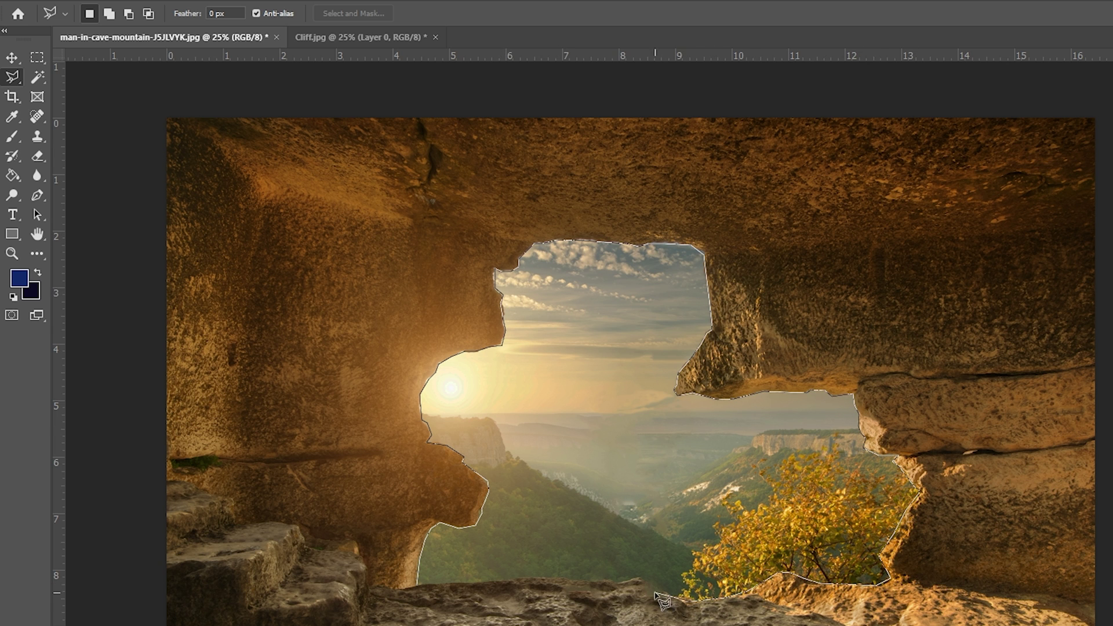
click(419, 583)
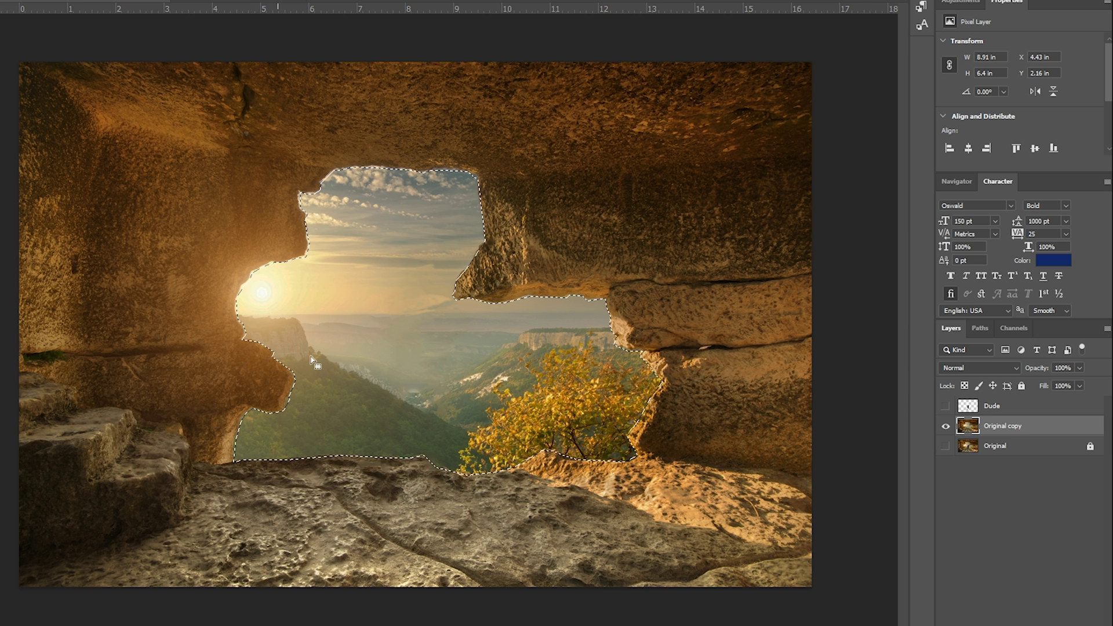
- Cut the selected opening onto a new layer with Layer Via Cut and hide Original copy
right_click(444, 344)
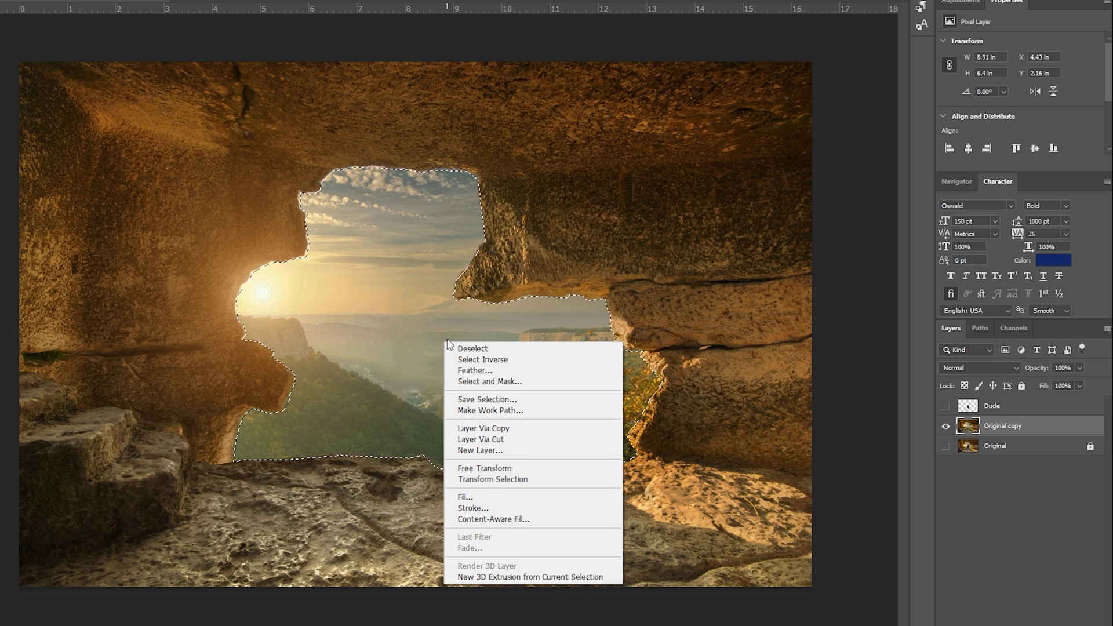
click(499, 440)
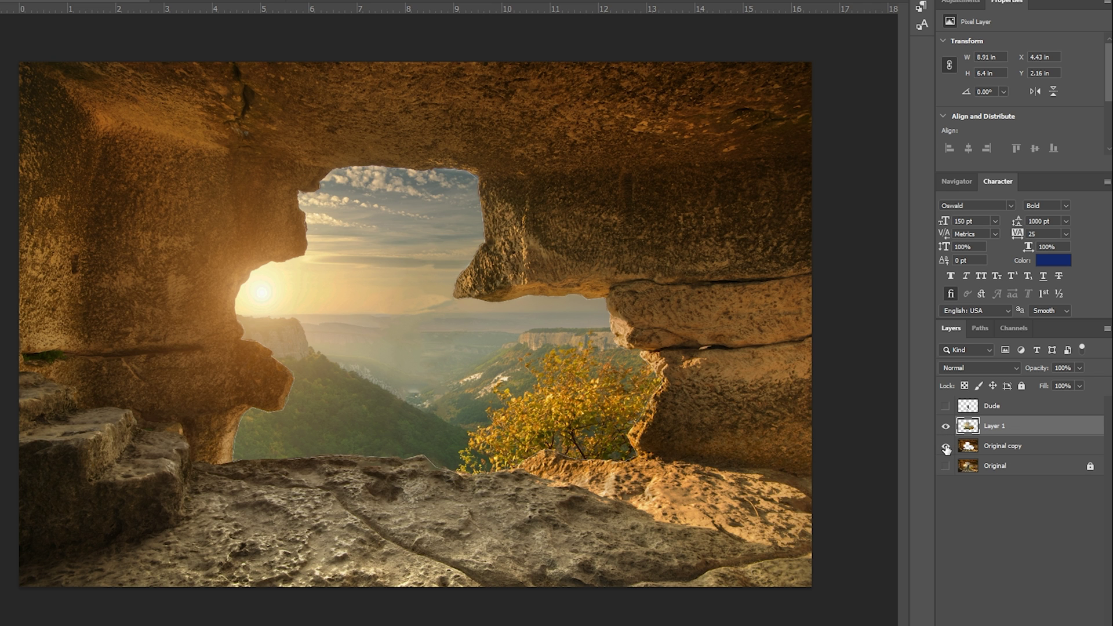
click(946, 447)
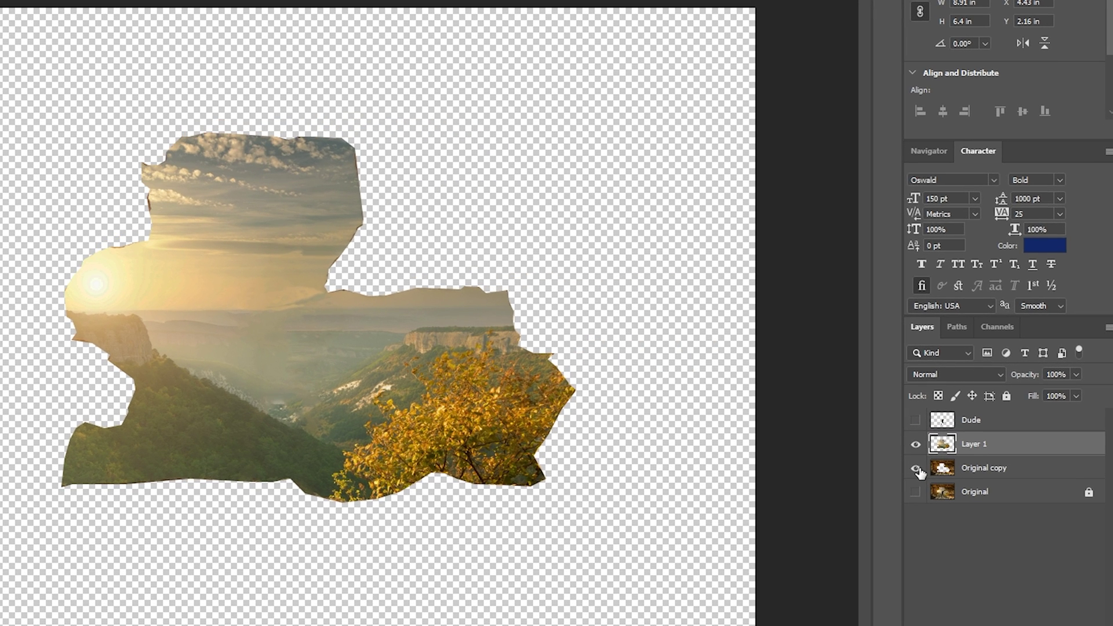
- Rename Original copy to Cave and Layer 1 to Valley, showing the Valley and Dude layers
click(916, 469)
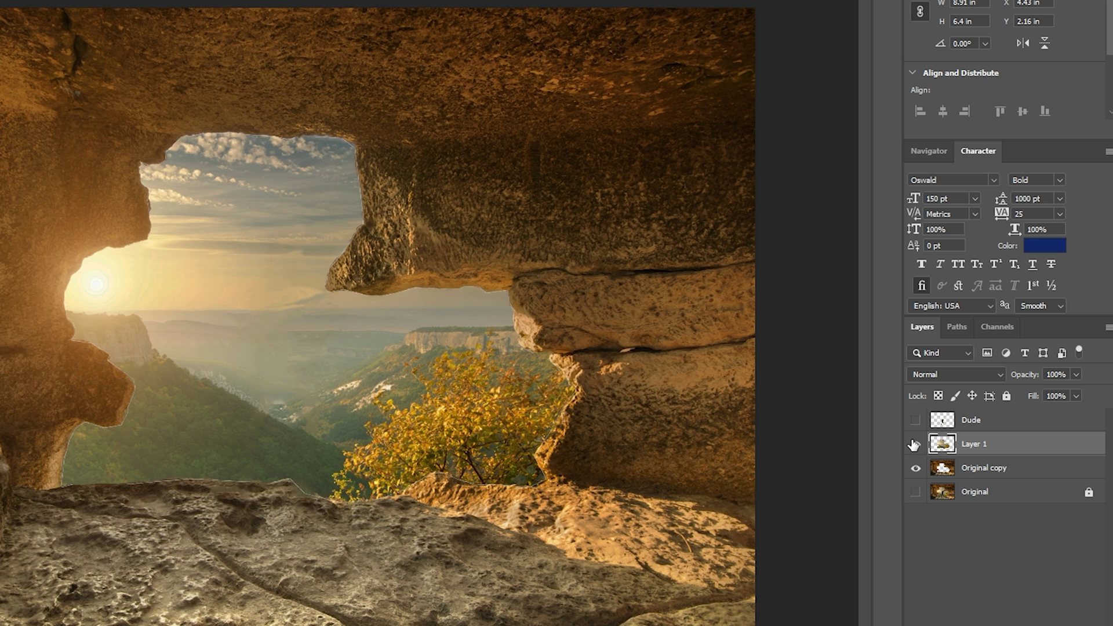
click(915, 445)
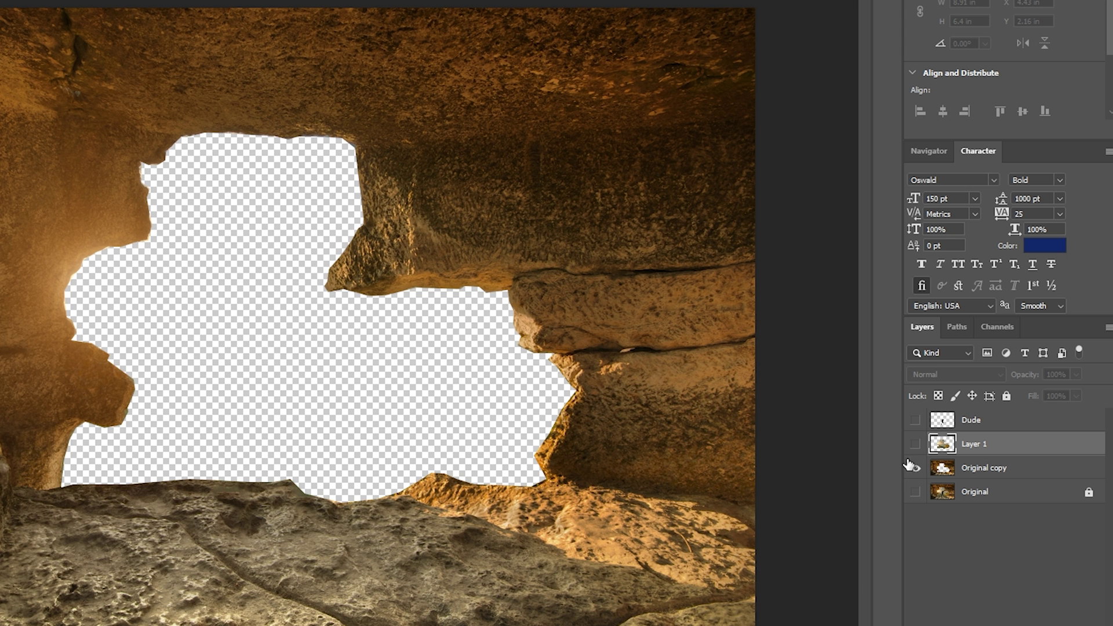
click(982, 472)
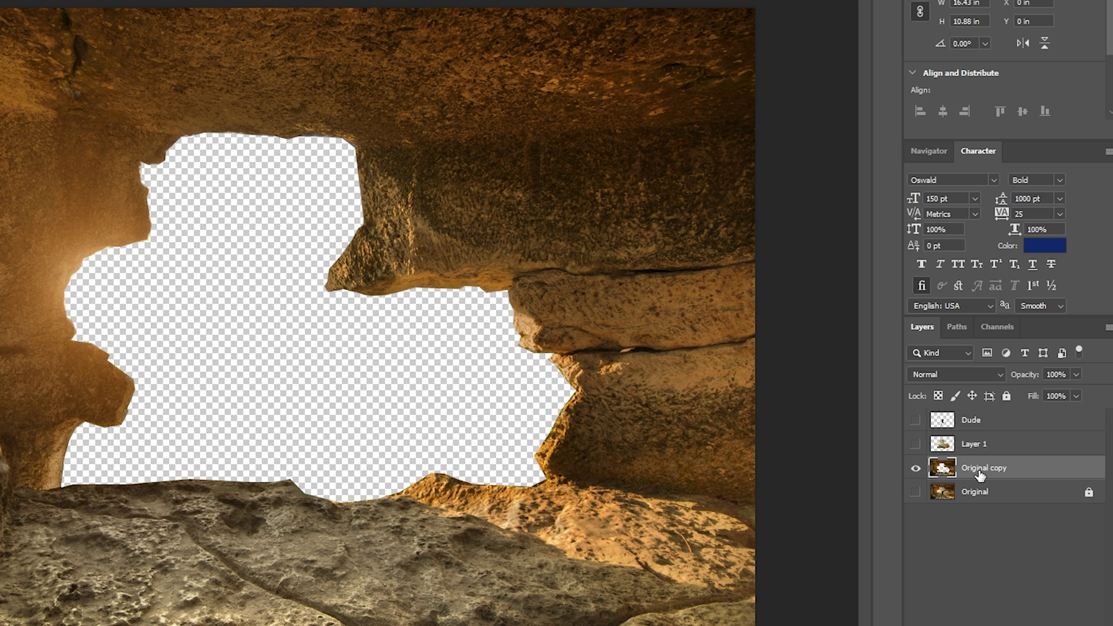
double_click(980, 469)
text(Cave)
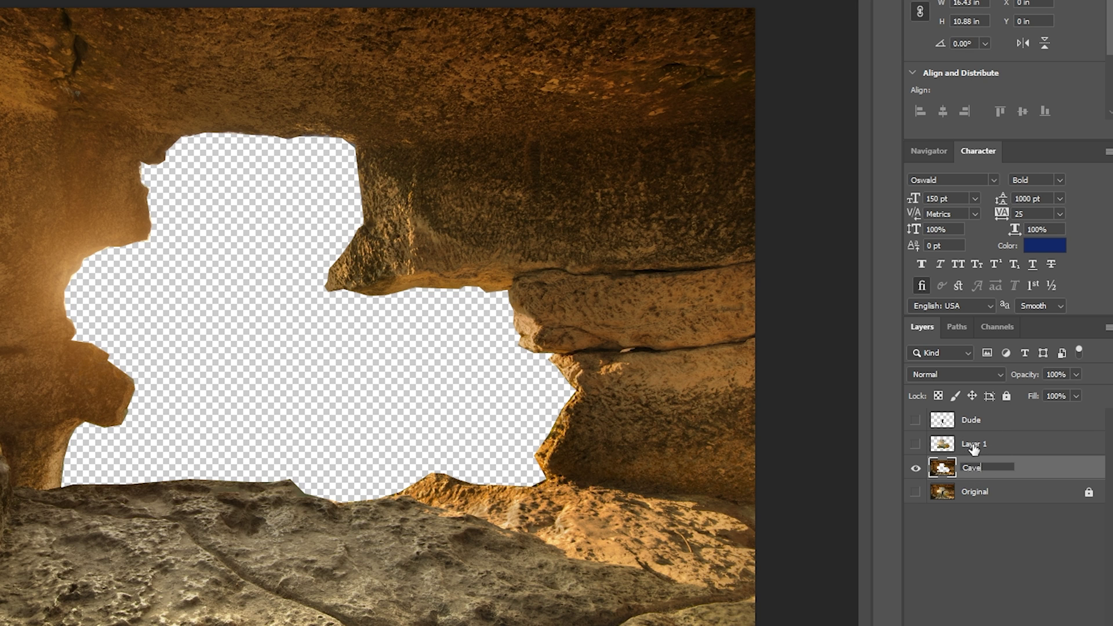
click(974, 448)
click(916, 444)
double_click(978, 444)
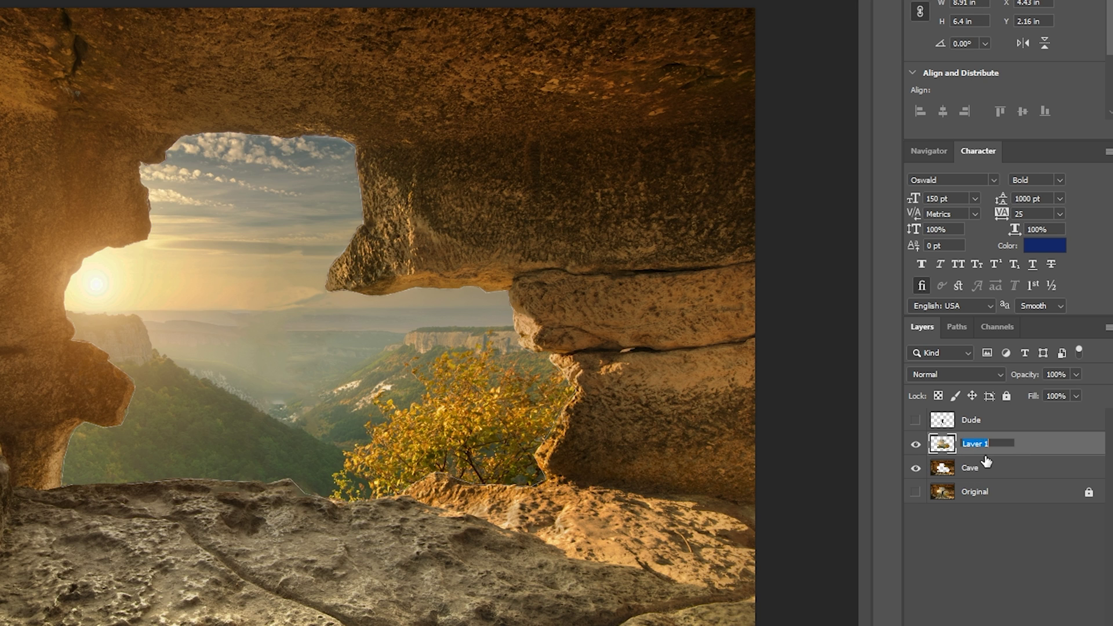
text(Valley)
click(985, 464)
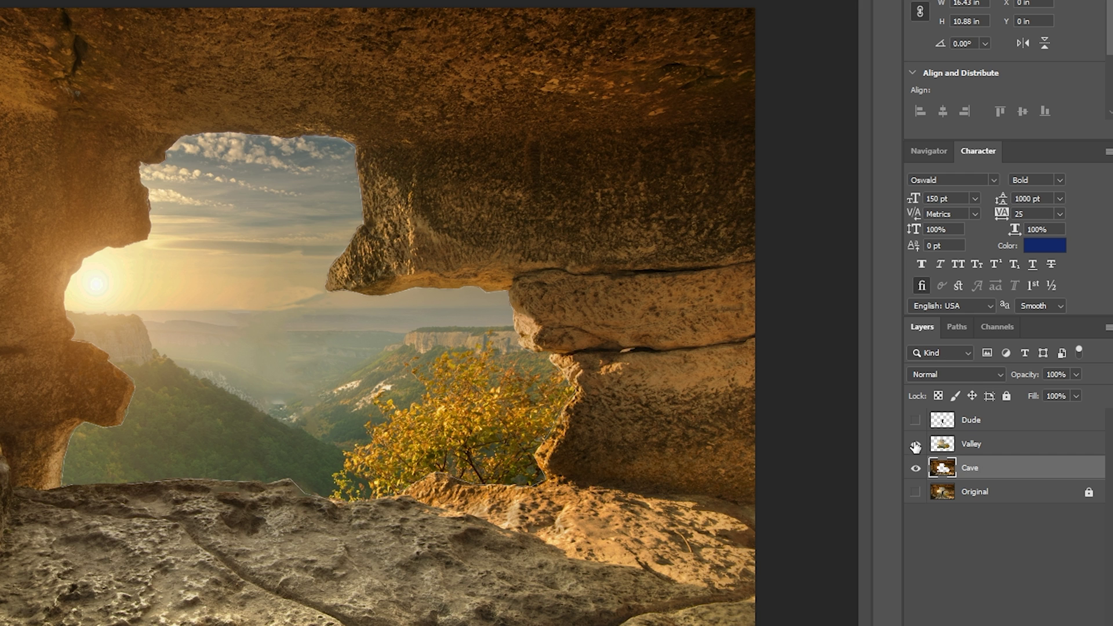
click(915, 419)
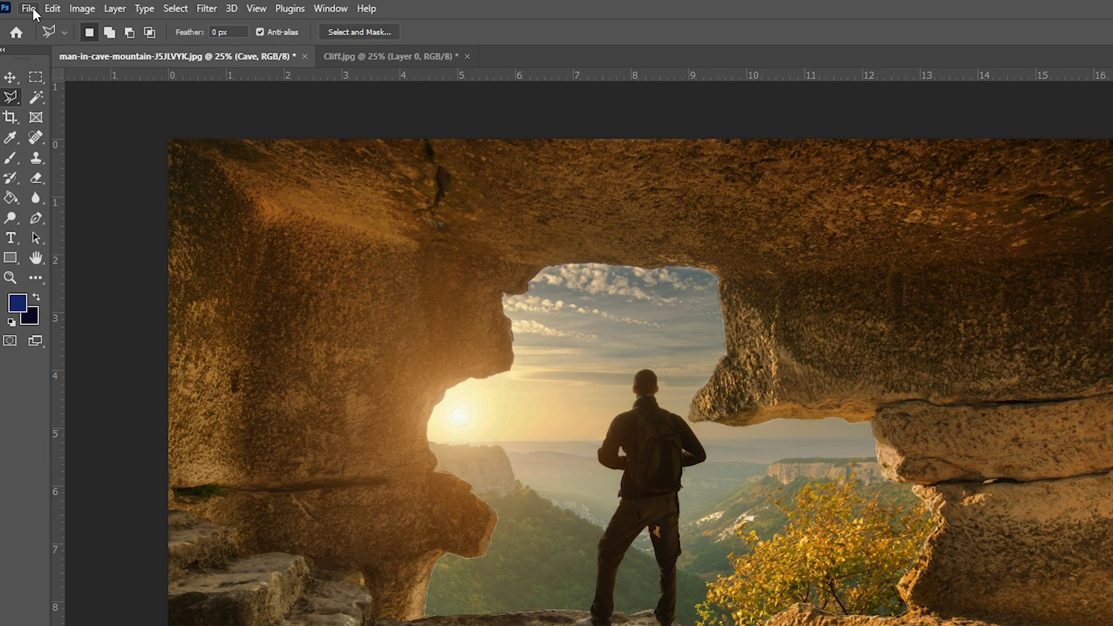
- Save the image as a Photoshop file named Cave Image
click(28, 8)
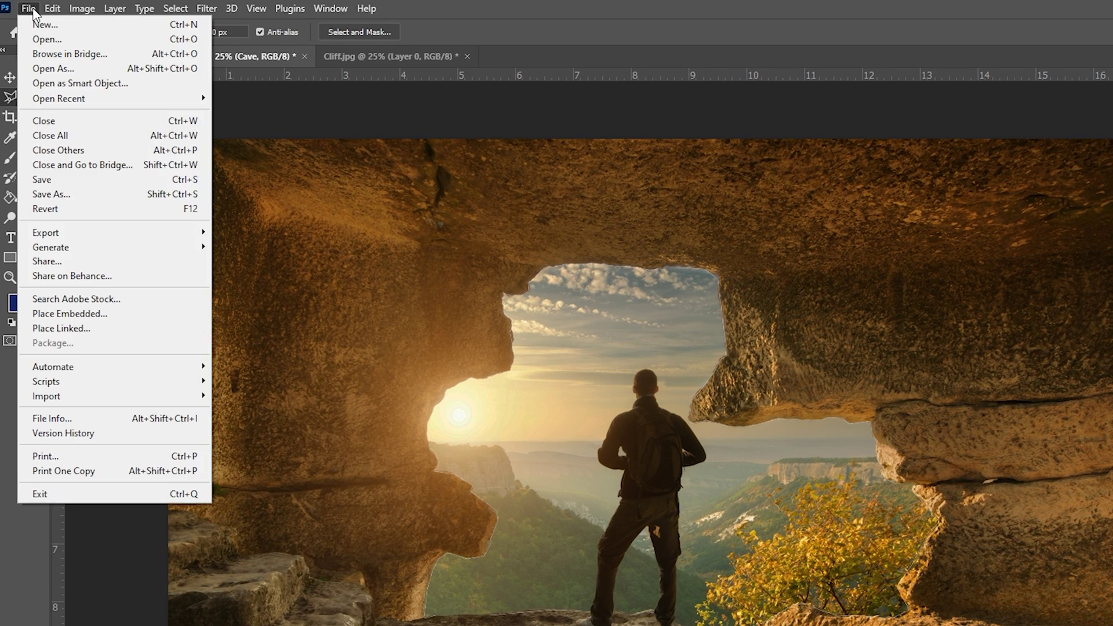
click(45, 195)
text(Cave Image)
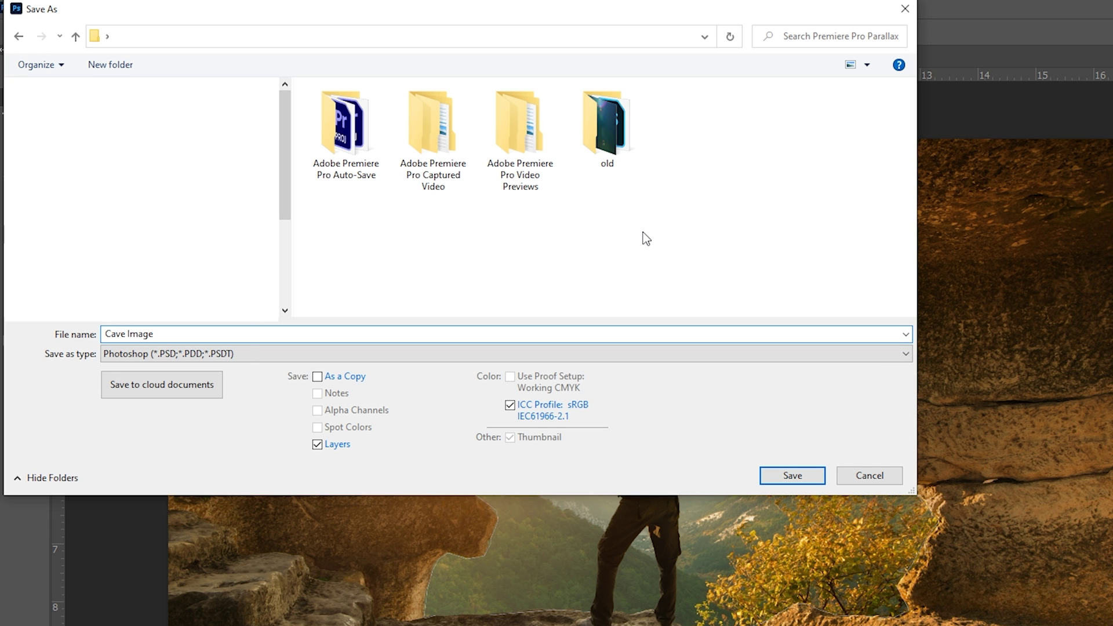
click(808, 478)
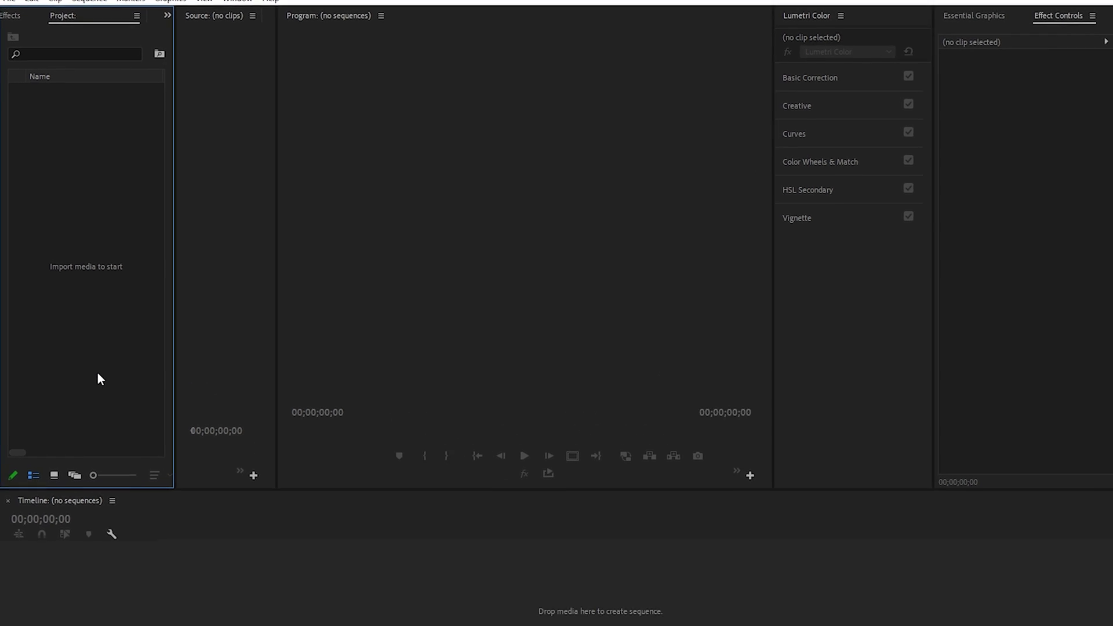
- Import Cave Image.psd into the empty project with Import As set to Sequence
right_click(99, 200)
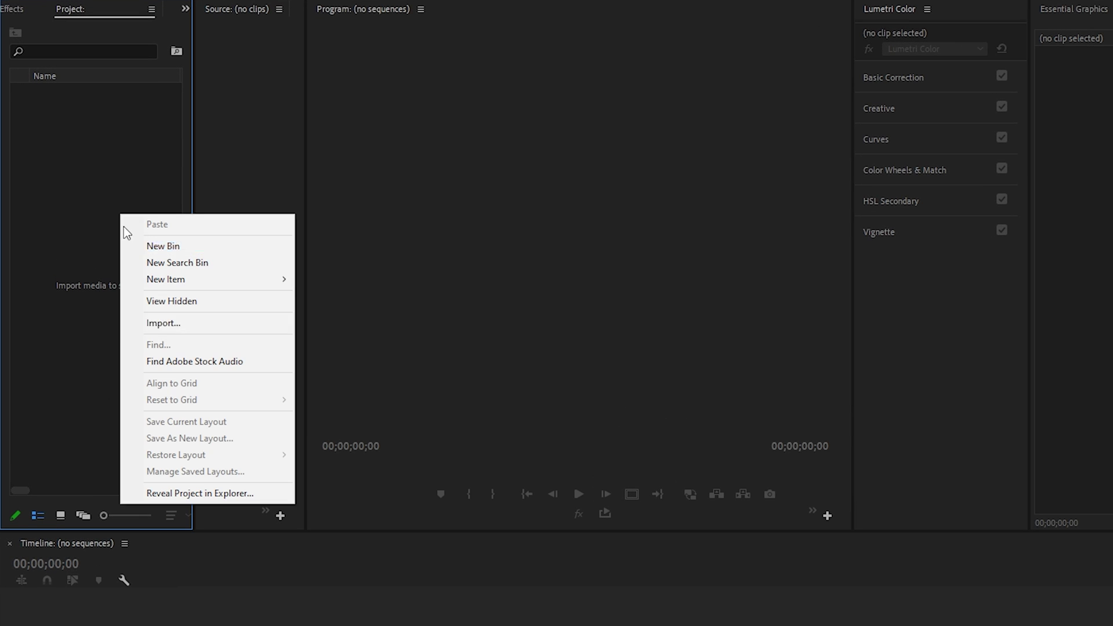
click(162, 325)
click(435, 161)
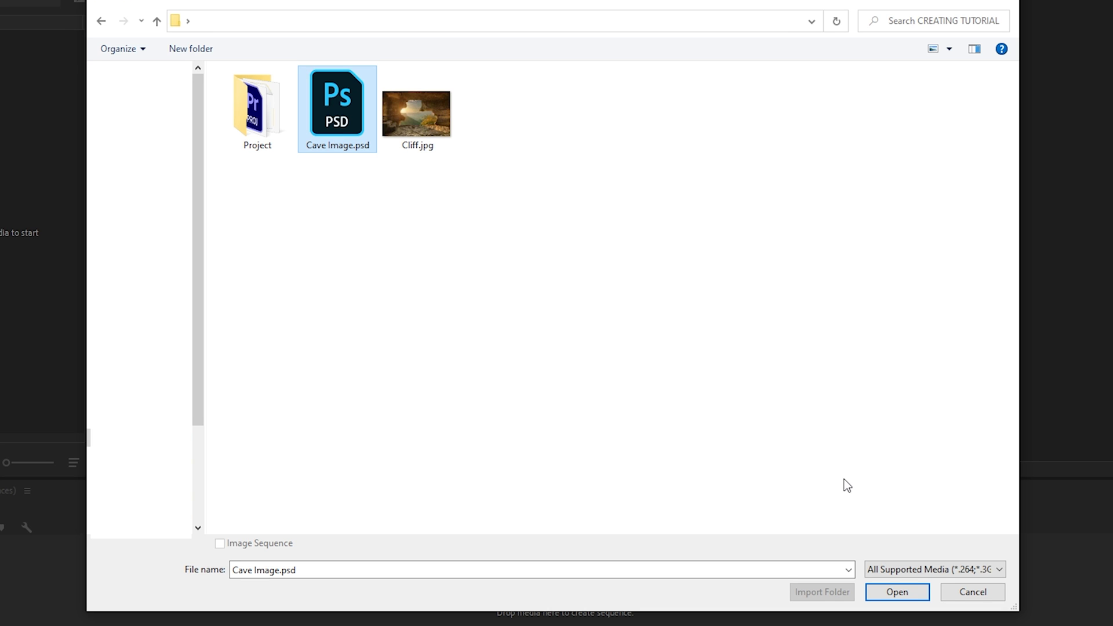
click(897, 591)
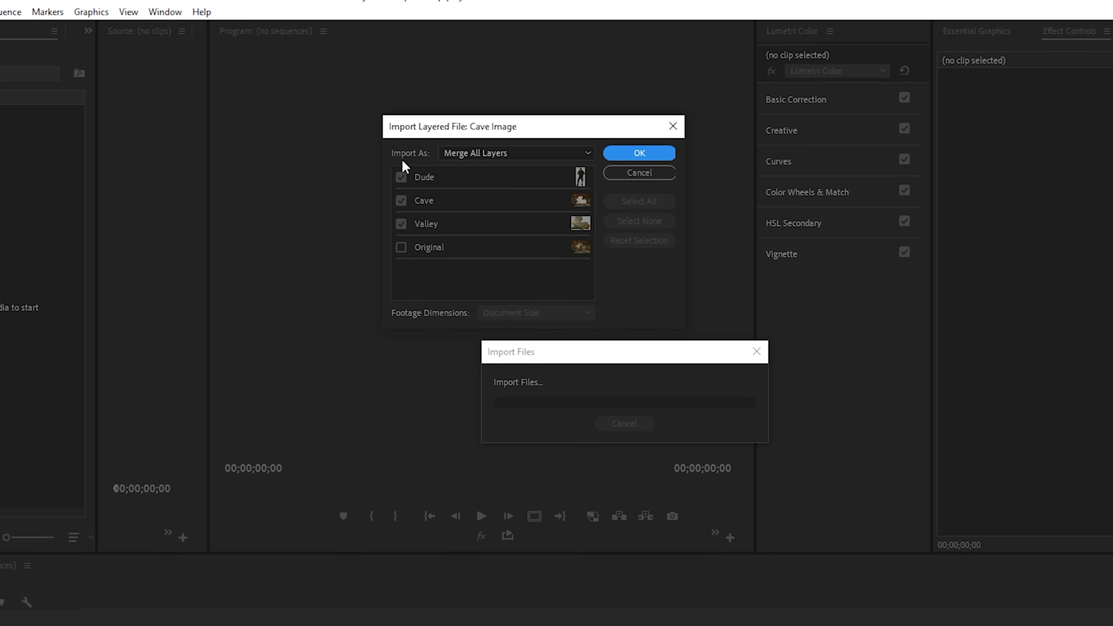
click(580, 154)
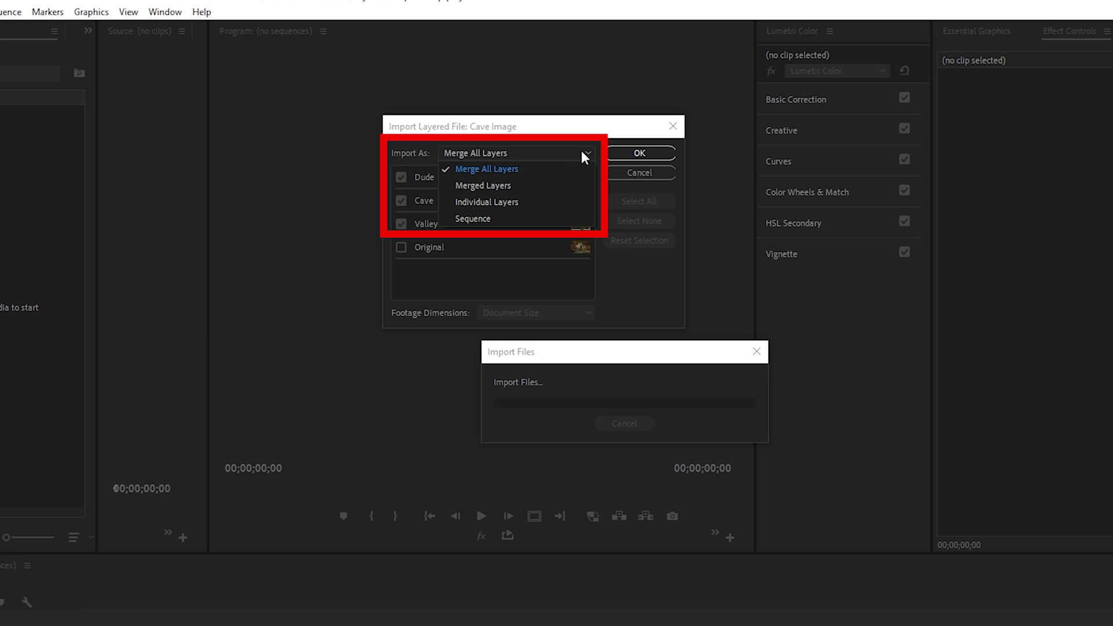
click(532, 221)
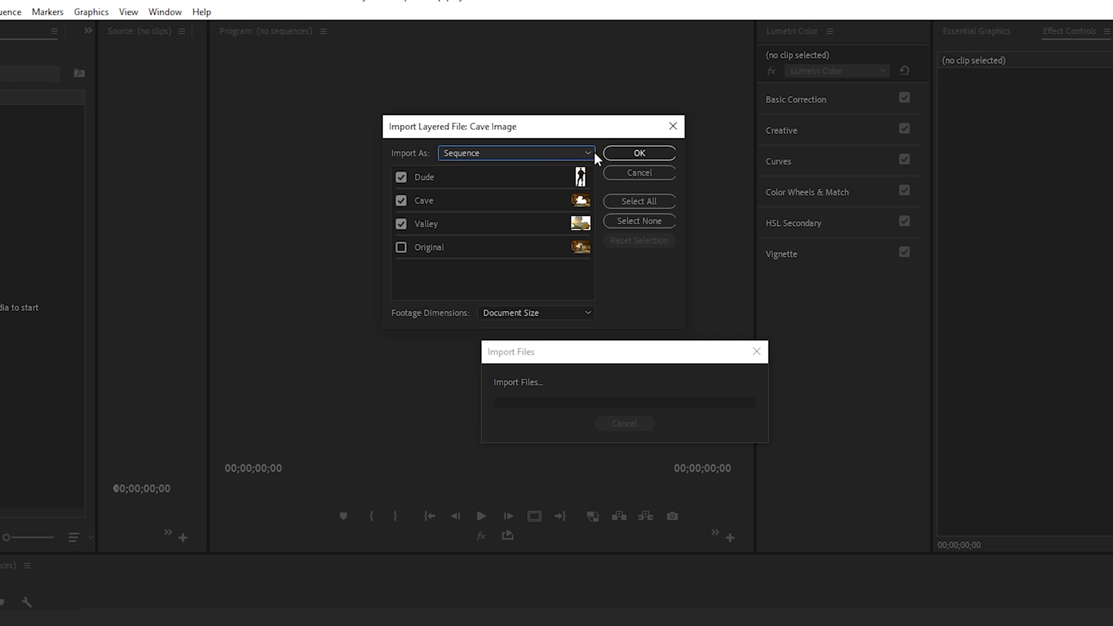
click(629, 152)
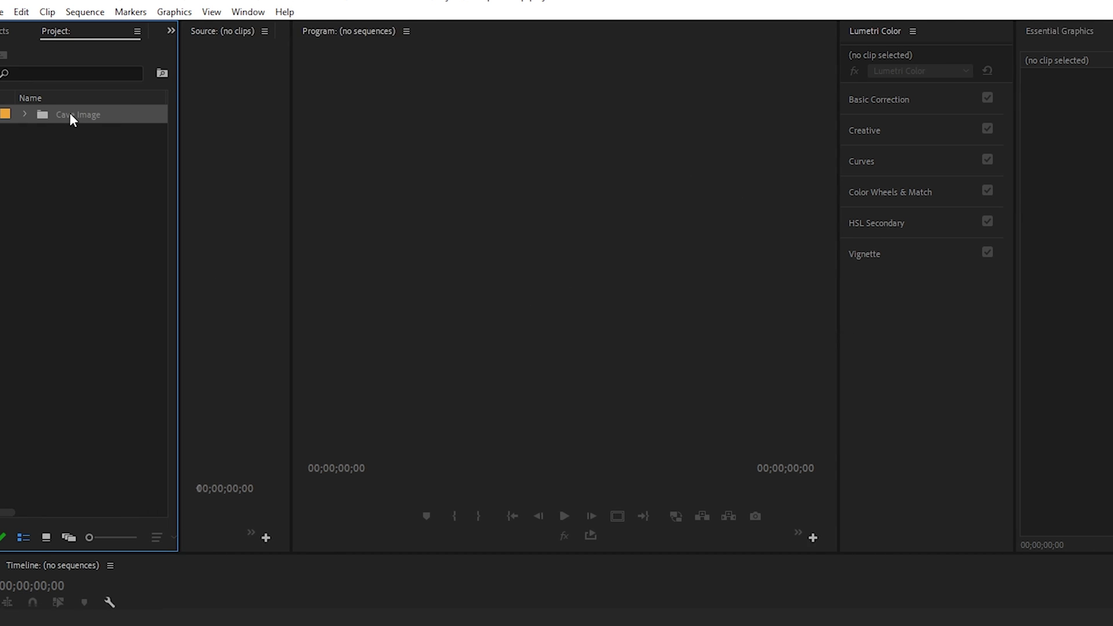
- Open the Cave Image sequence and stretch its Dude, Cave and Valley clips to 7 seconds
click(37, 114)
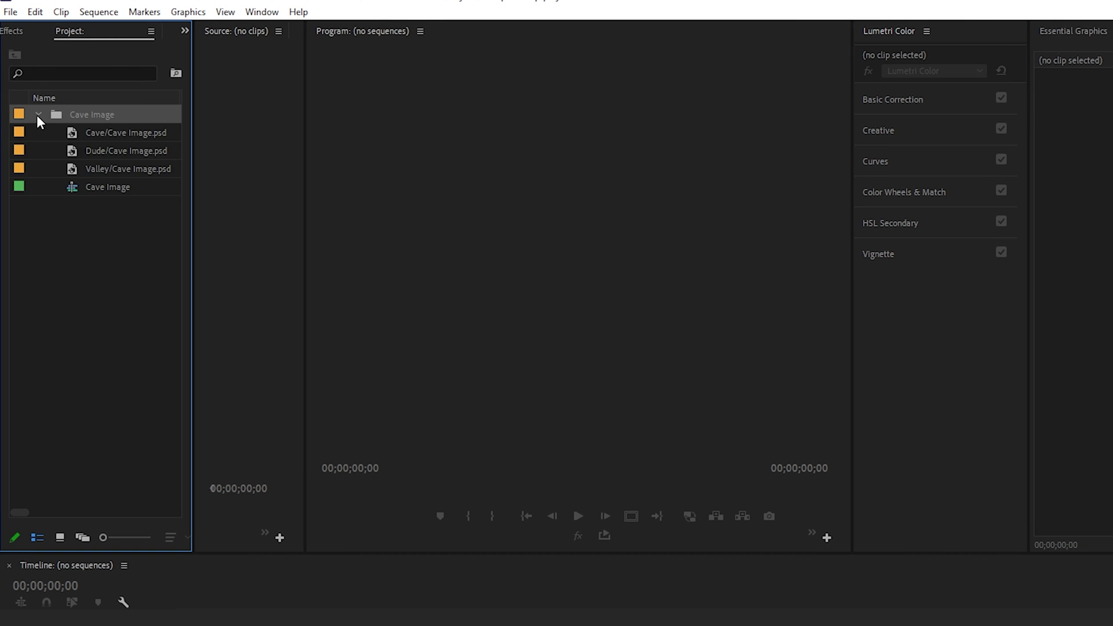
double_click(73, 184)
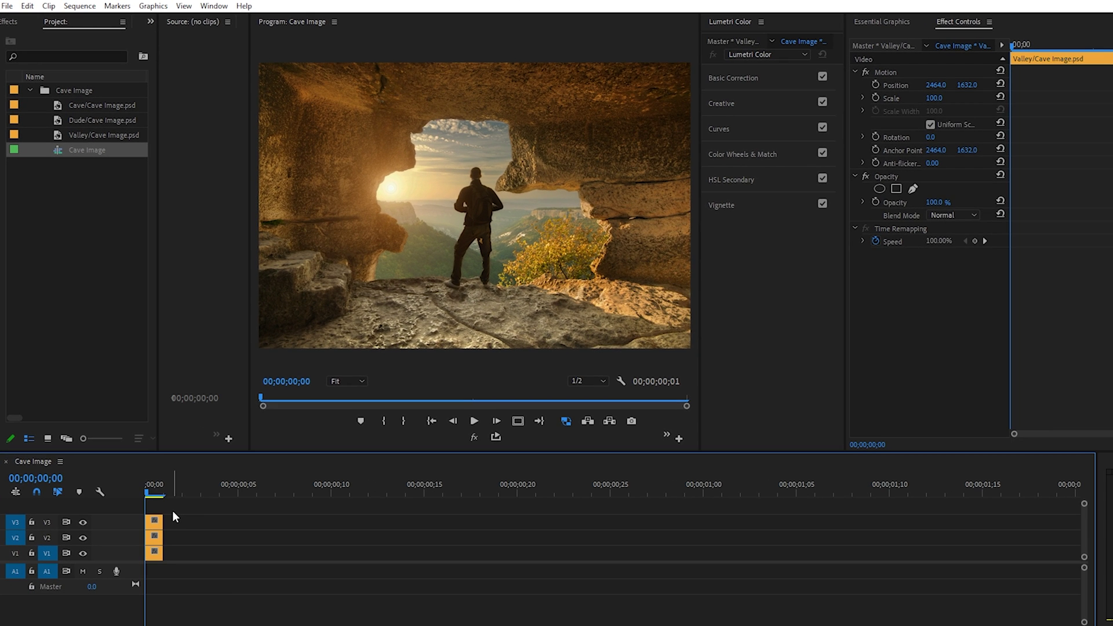
drag(172, 512, 642, 523)
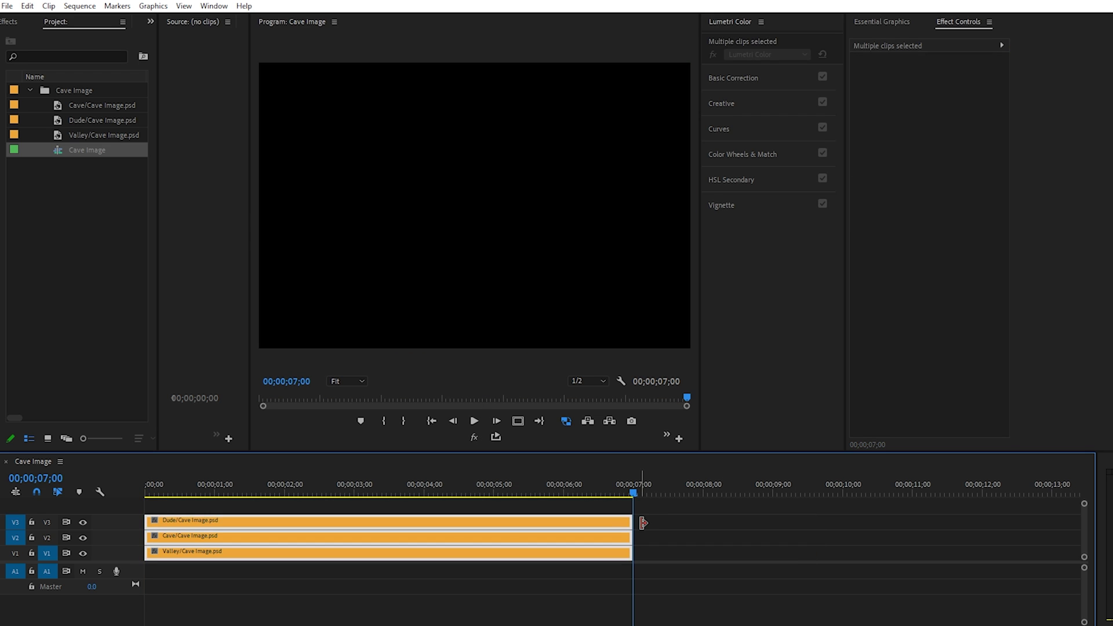
click(220, 582)
key(Home)
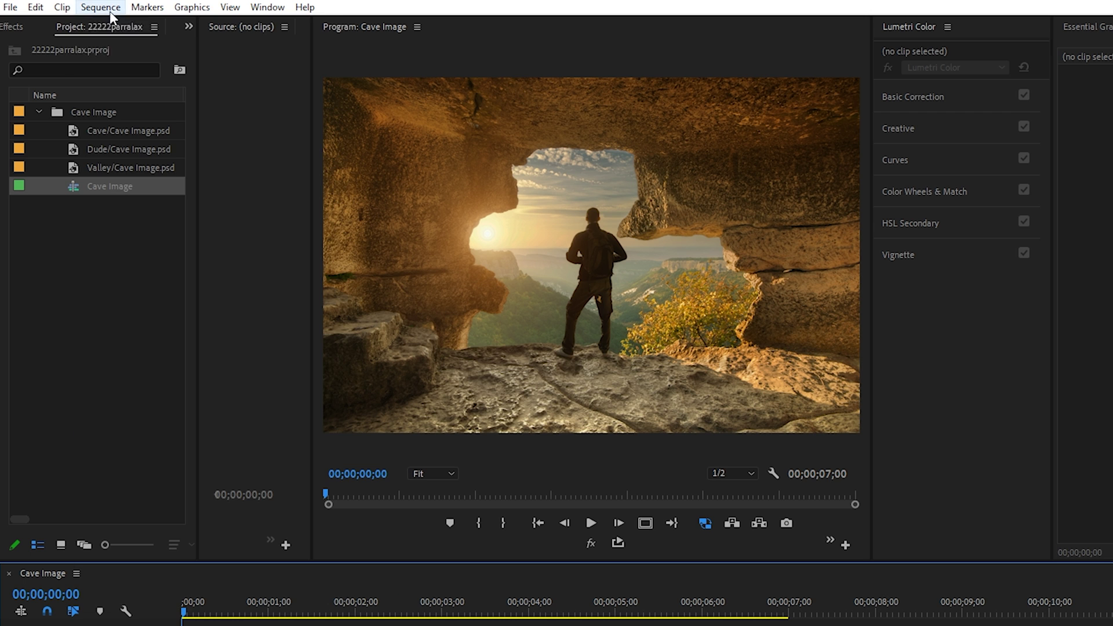
- Change the sequence frame size from 4928 wide to 1920 x 1080 and accept deleting previews
click(79, 6)
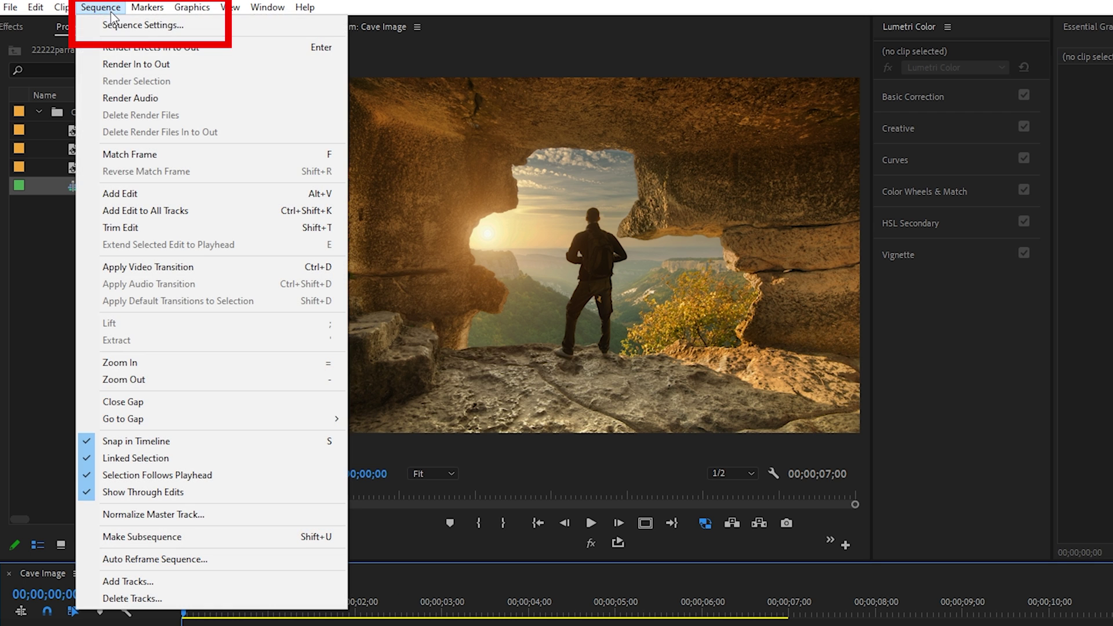
click(187, 30)
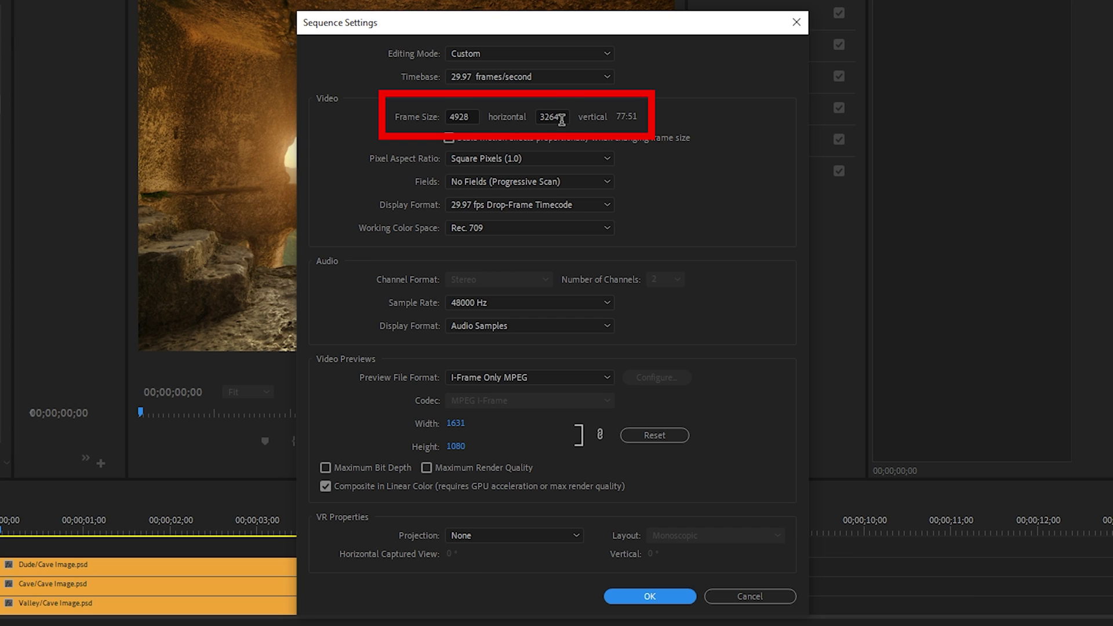
drag(473, 117, 422, 117)
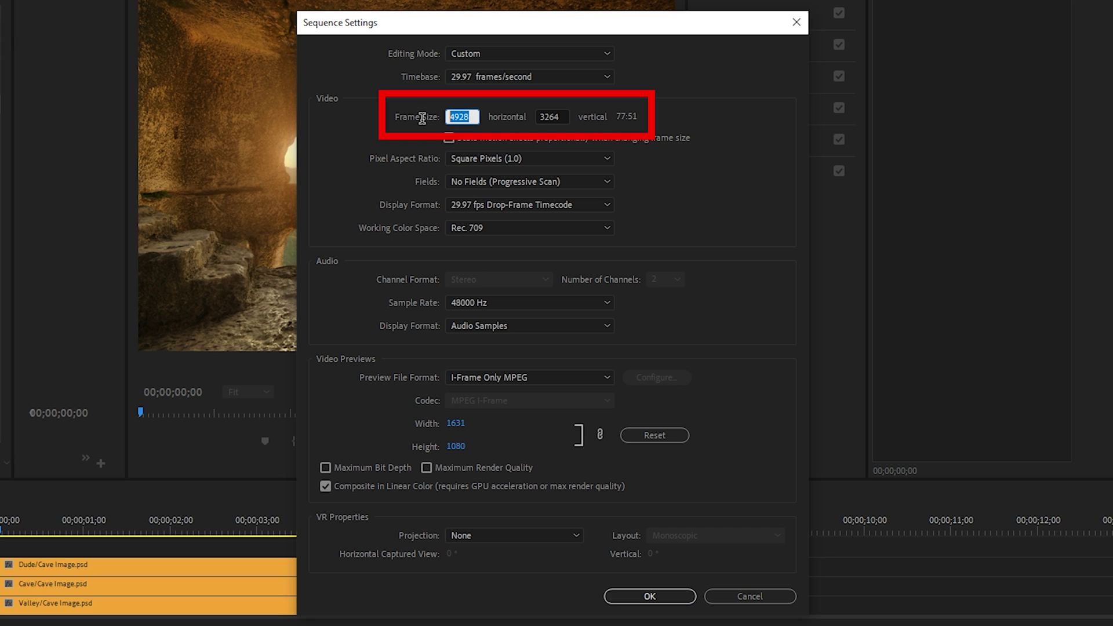
text(1920)
key(Tab)
text(1)
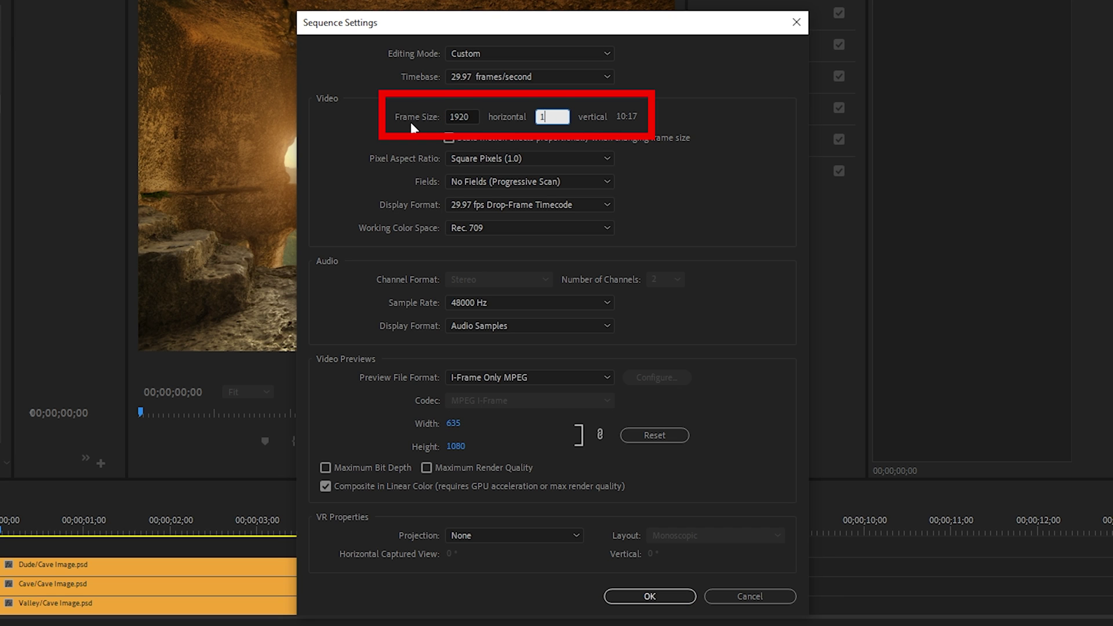
text(080)
key(Tab)
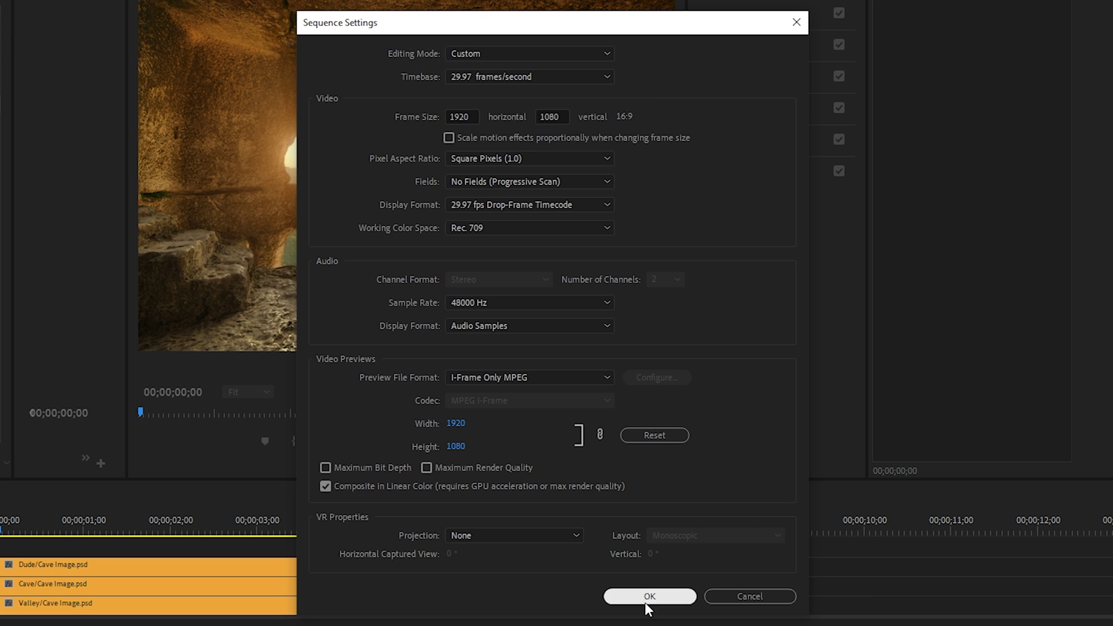
click(649, 599)
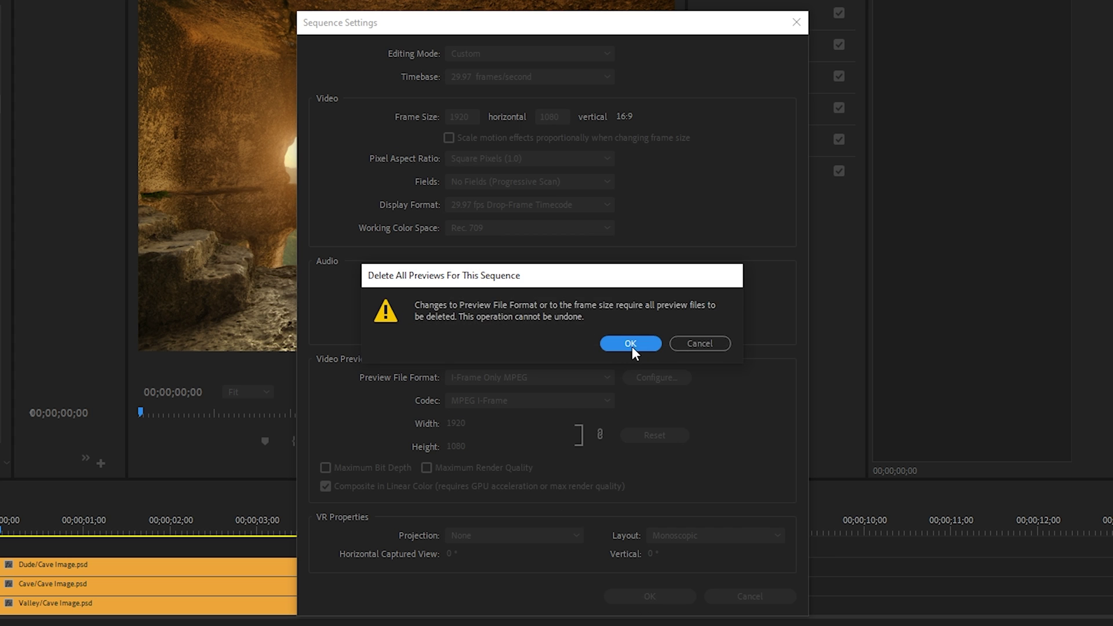
click(631, 345)
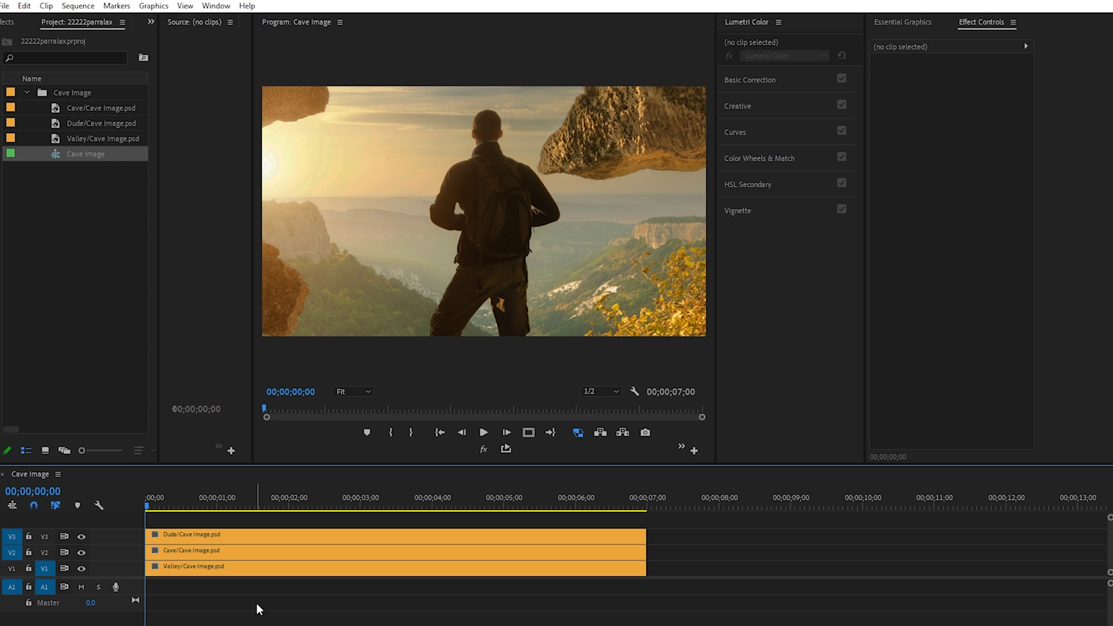
- Set the Dude clip's Scale to 40 in Effect Controls
click(186, 533)
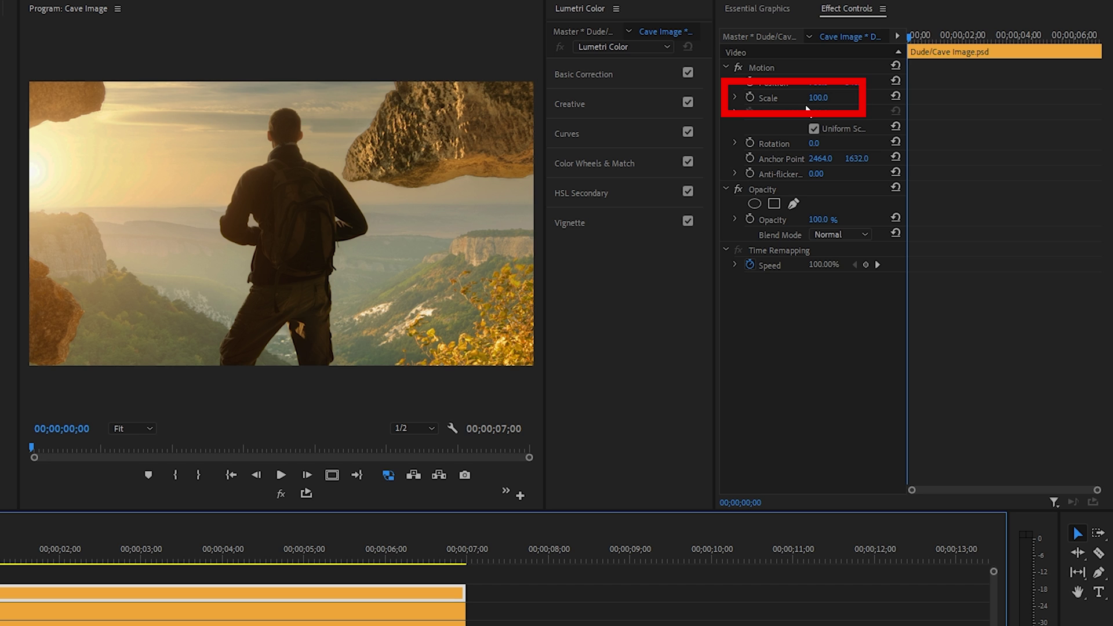
click(817, 98)
text(40)
key(Return)
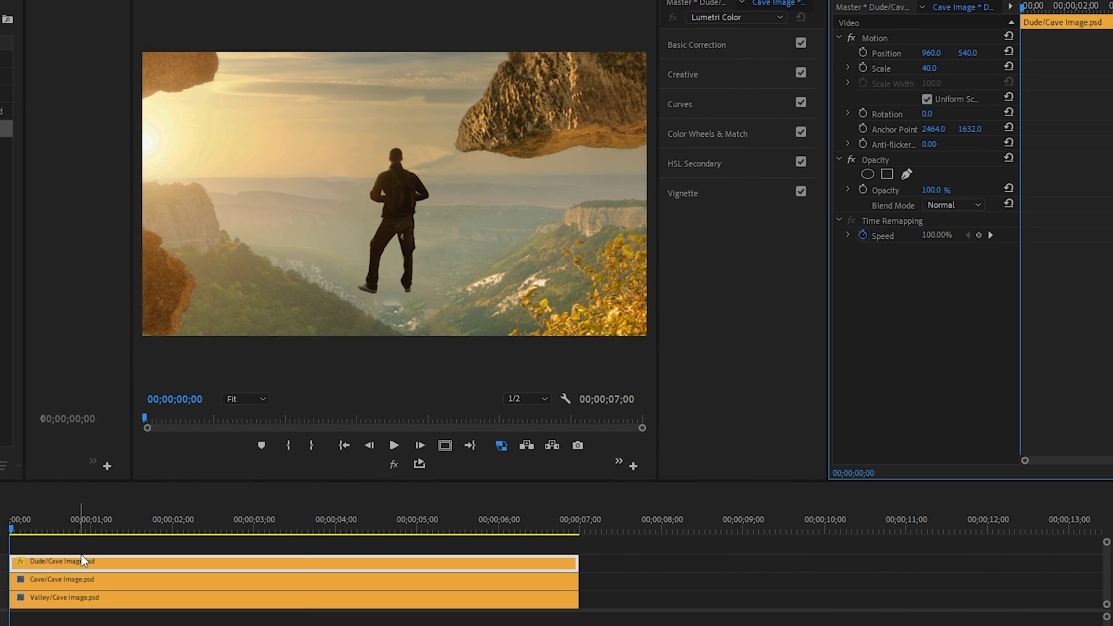
- Copy the Dude clip's Motion attributes and paste them onto the Cave and Valley clips
right_click(91, 563)
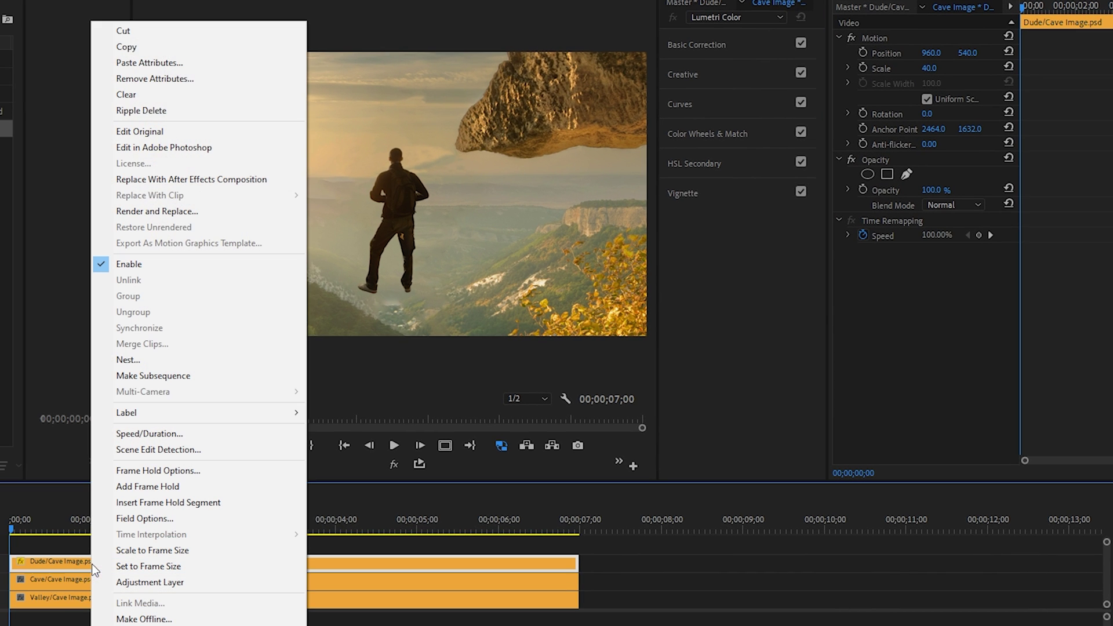
click(145, 43)
drag(67, 623, 71, 588)
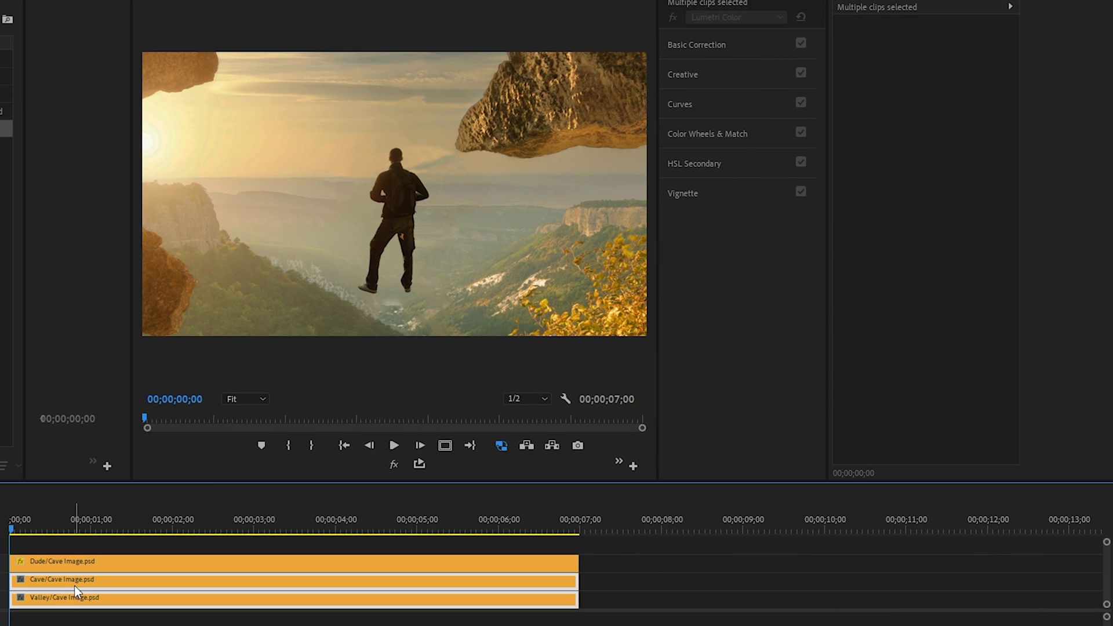
right_click(74, 585)
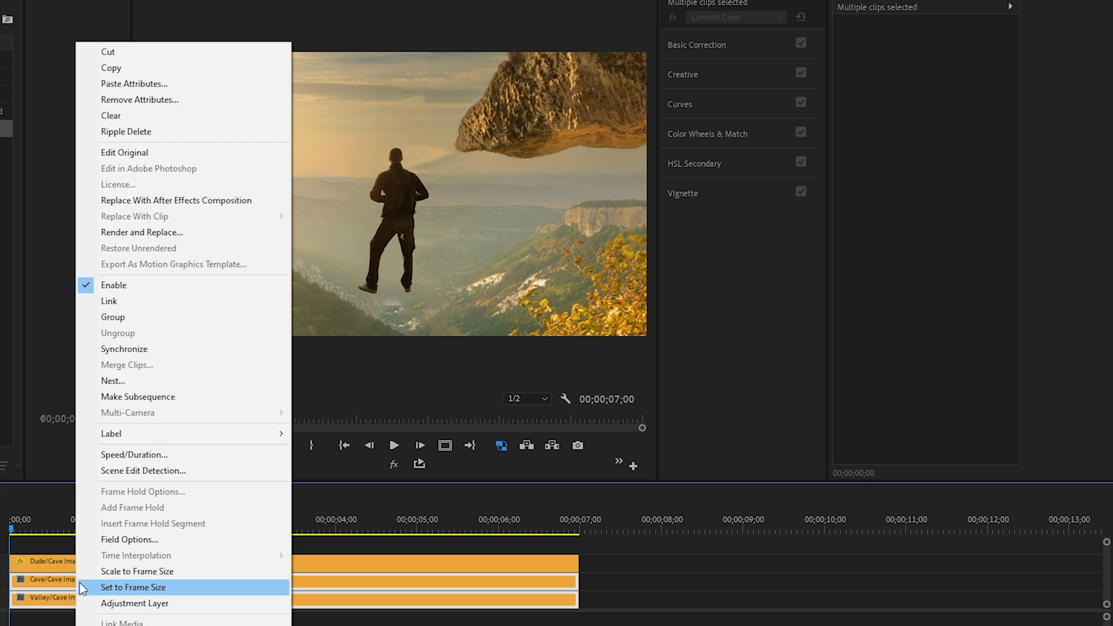
click(164, 78)
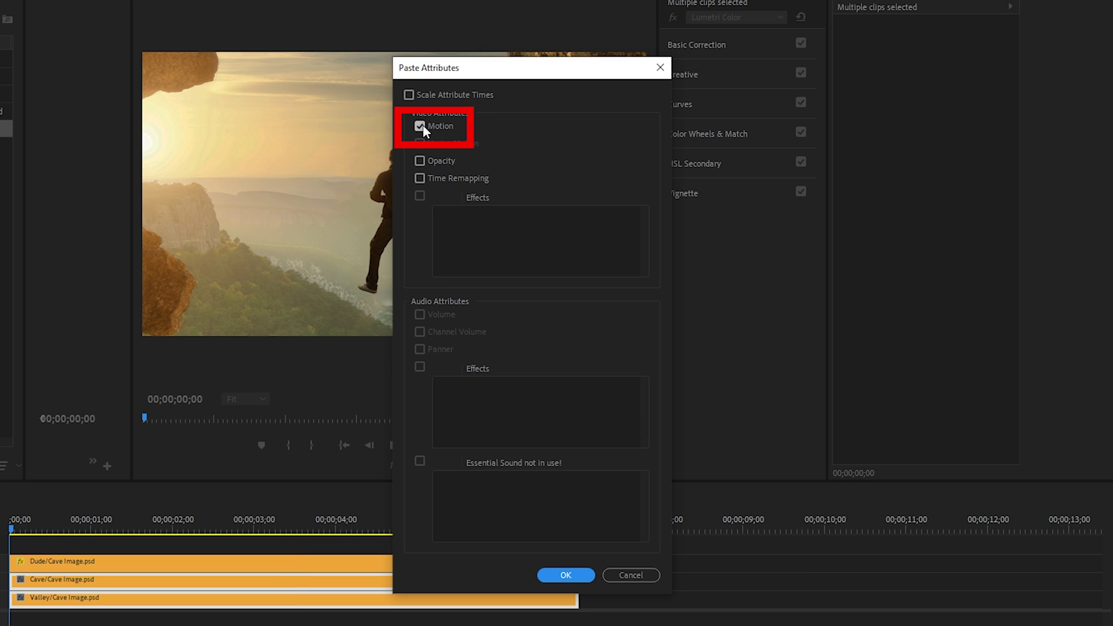
click(566, 575)
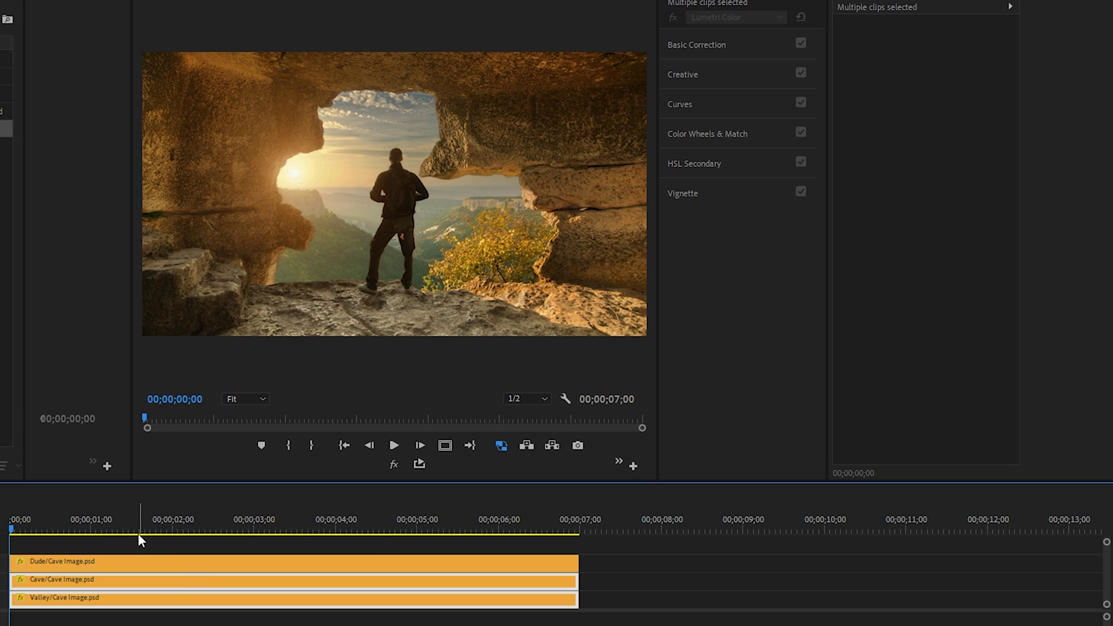
click(17, 546)
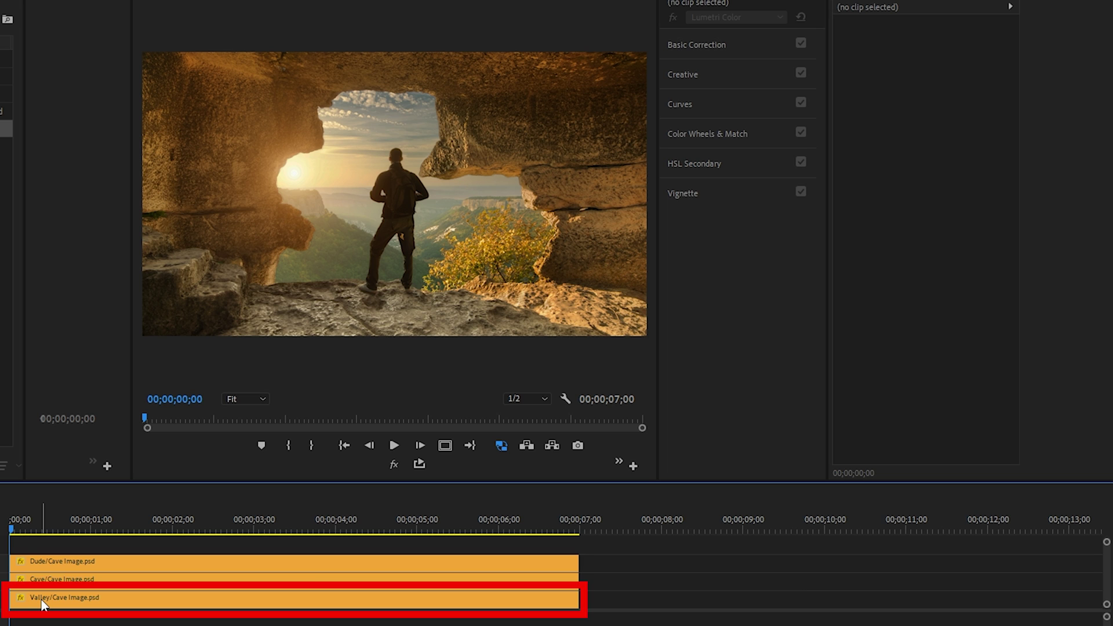
- Set the Valley clip's Scale to 75 and add a Scale keyframe at the start
click(42, 603)
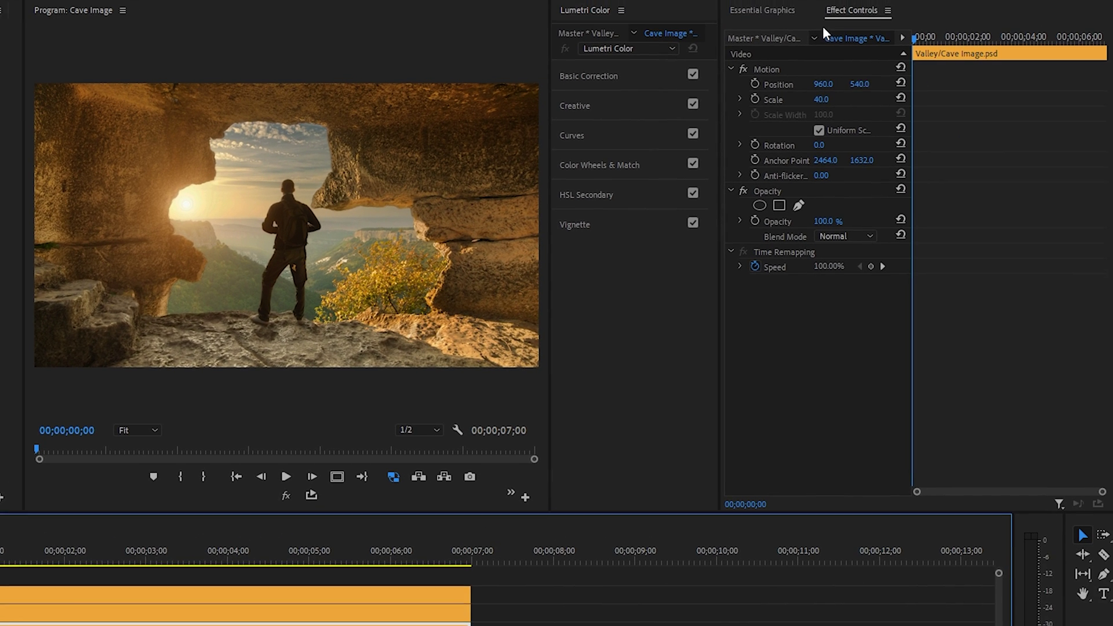
click(812, 102)
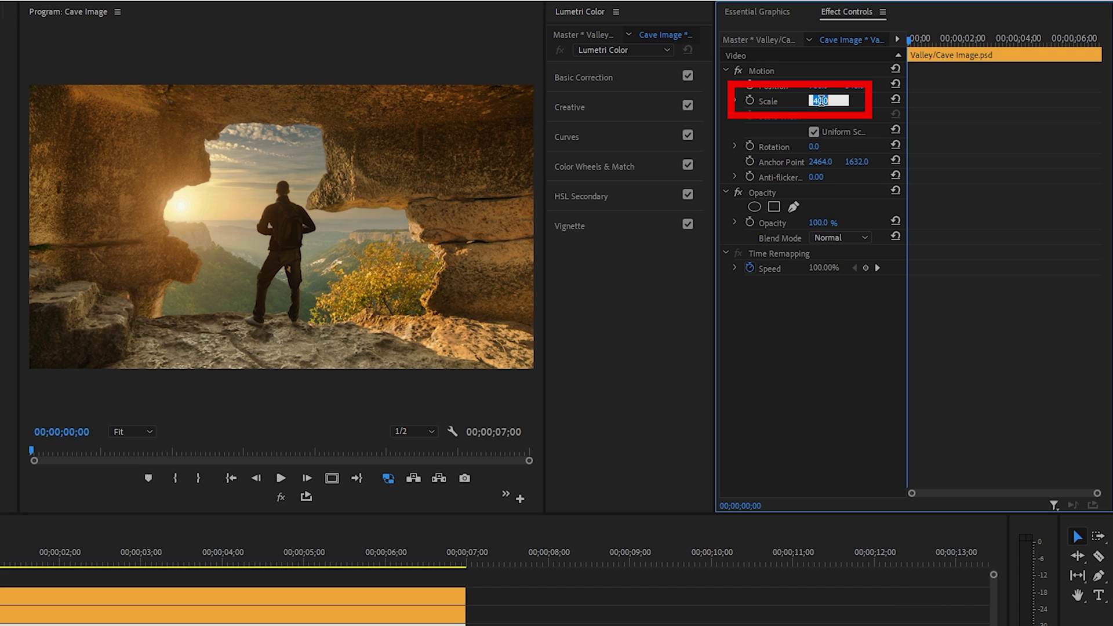
text(75)
key(Return)
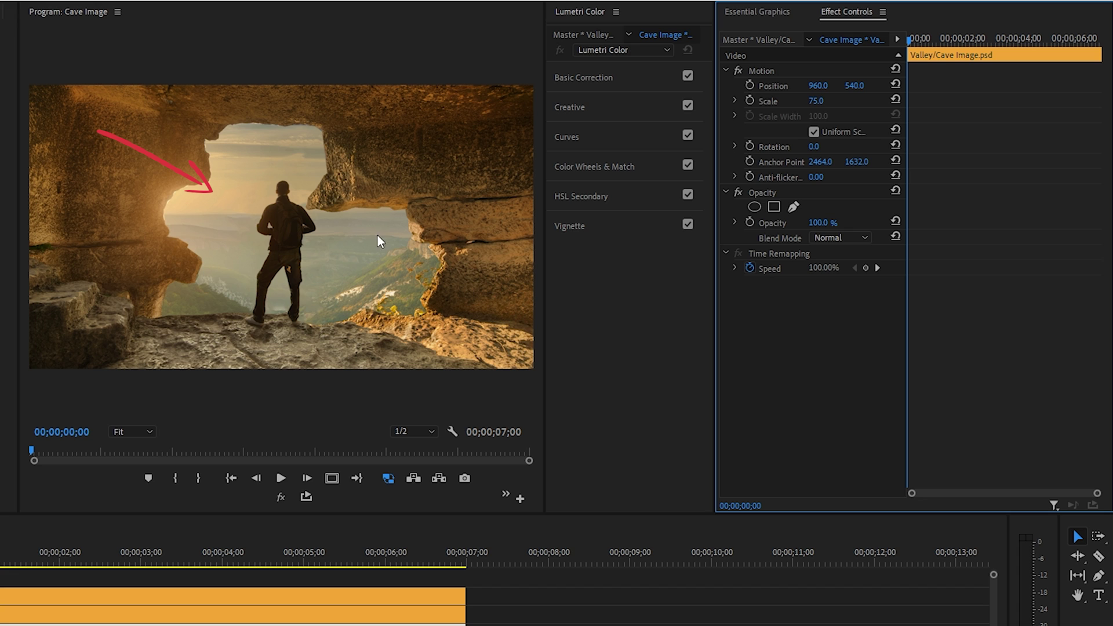
click(749, 100)
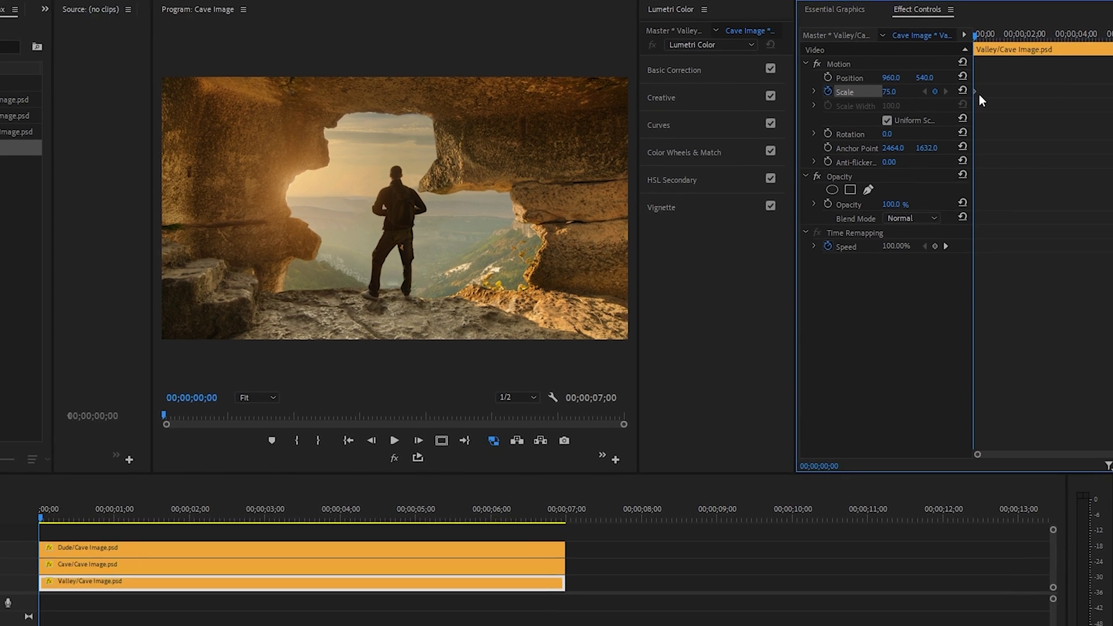
- Keyframe the Valley Scale at 65 on the sequence's final frame
key(End)
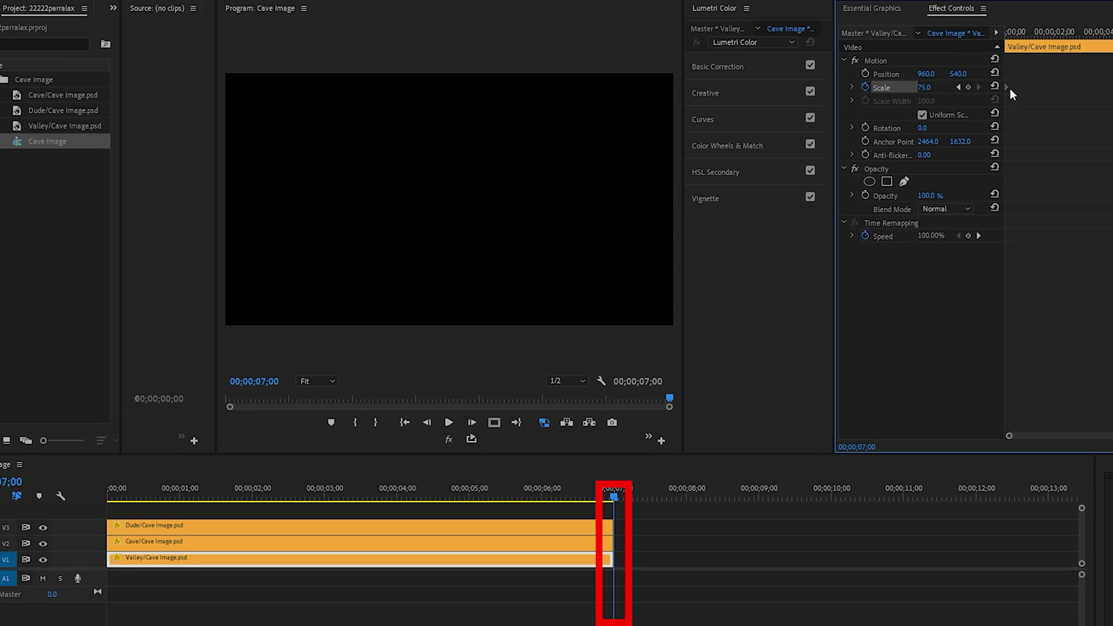
key(Left)
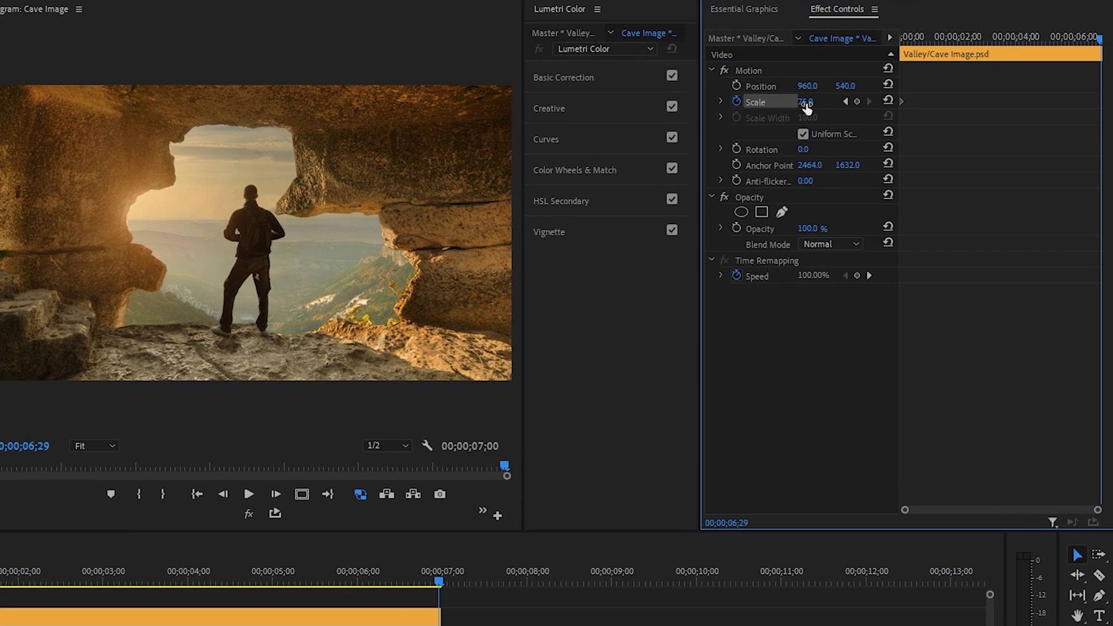
click(933, 87)
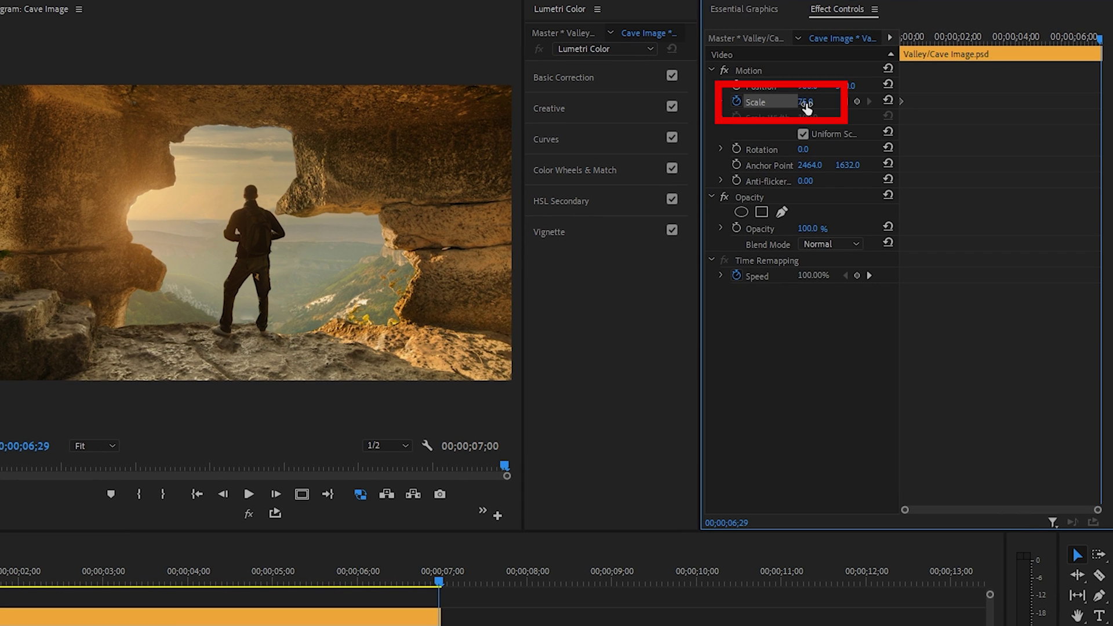
text(65)
key(Return)
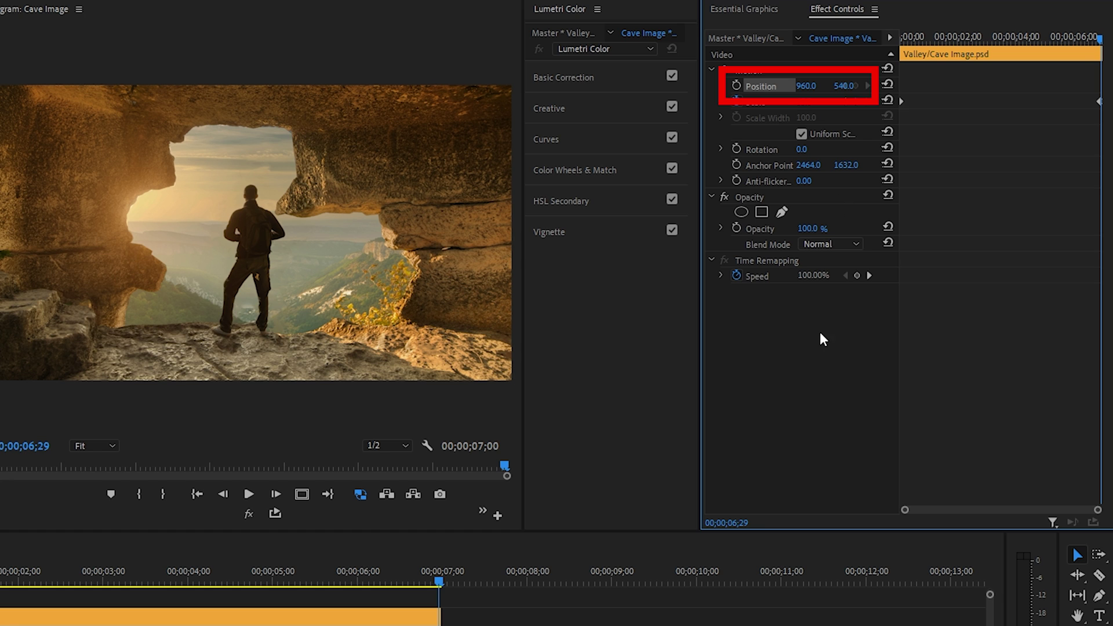
- Enable Valley Position keyframes and set Position X to 1000 at the sequence start
click(736, 86)
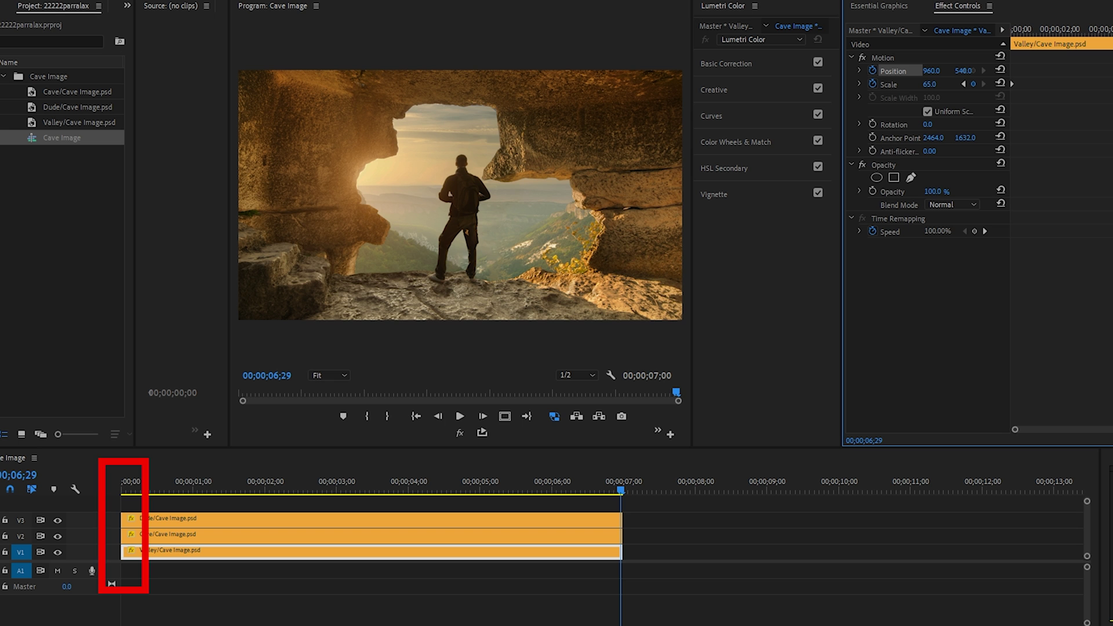
key(Home)
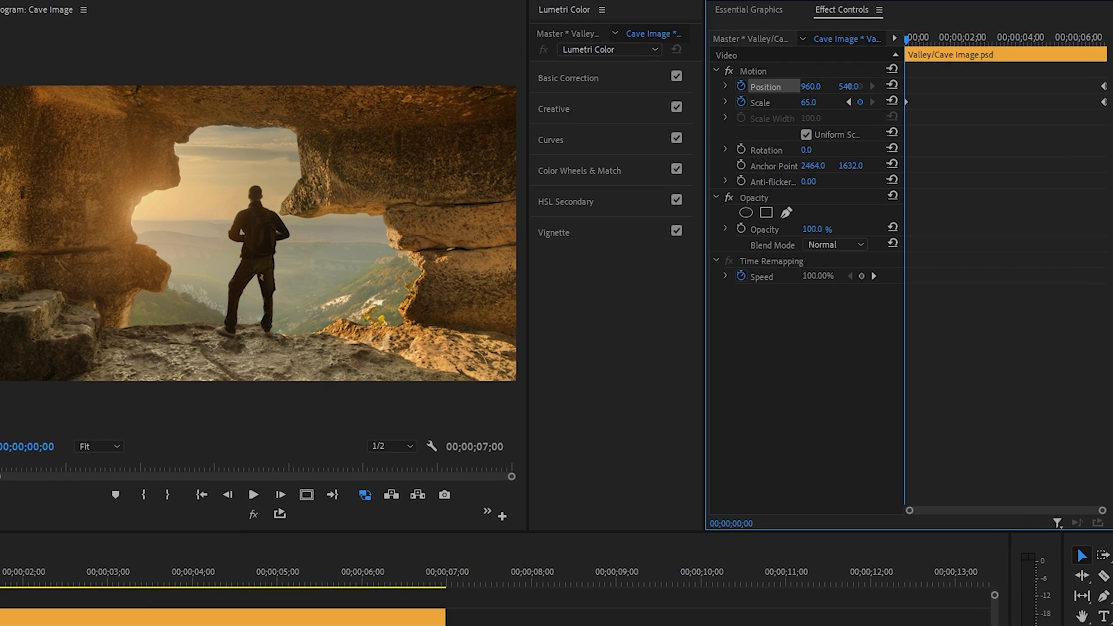
click(810, 85)
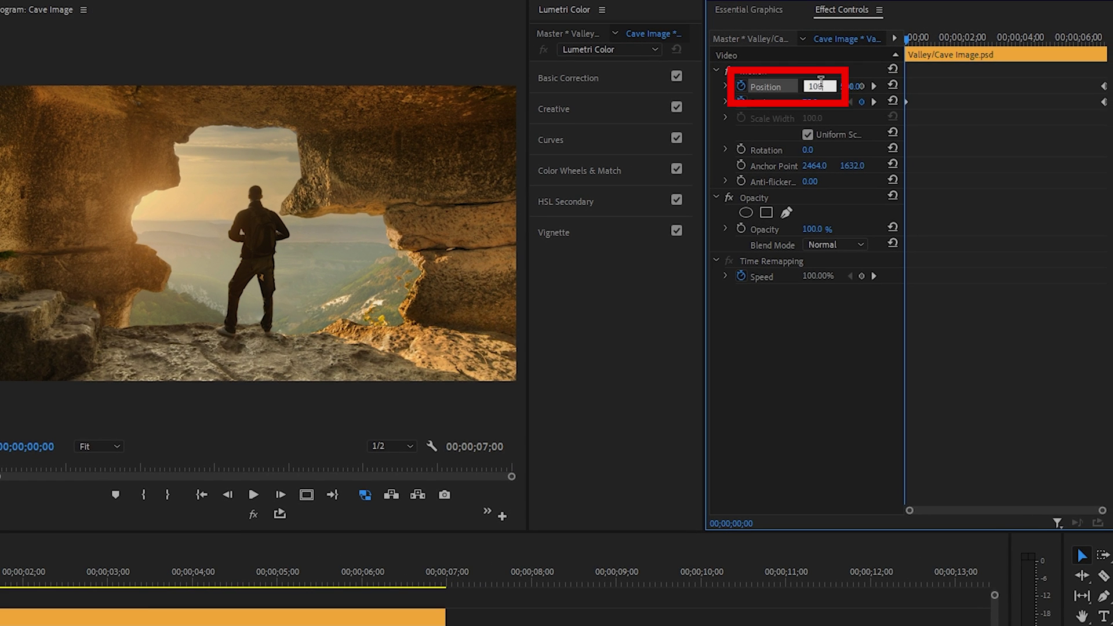
text(1000)
key(Return)
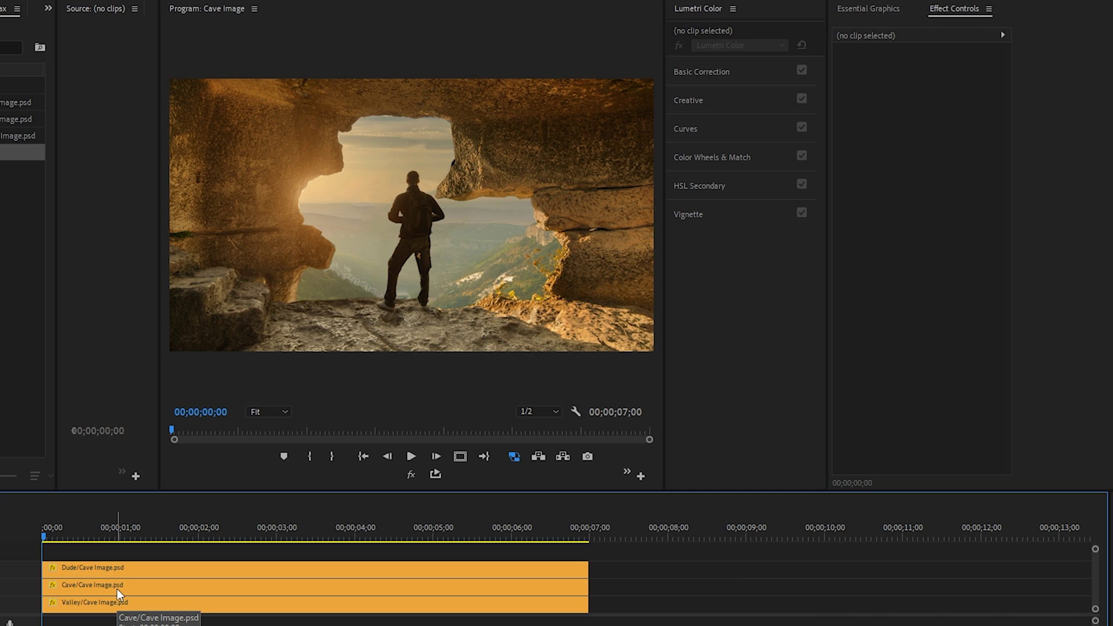
- Add starting keyframes on the Cave clip: Scale 40 and Position X 950
click(116, 589)
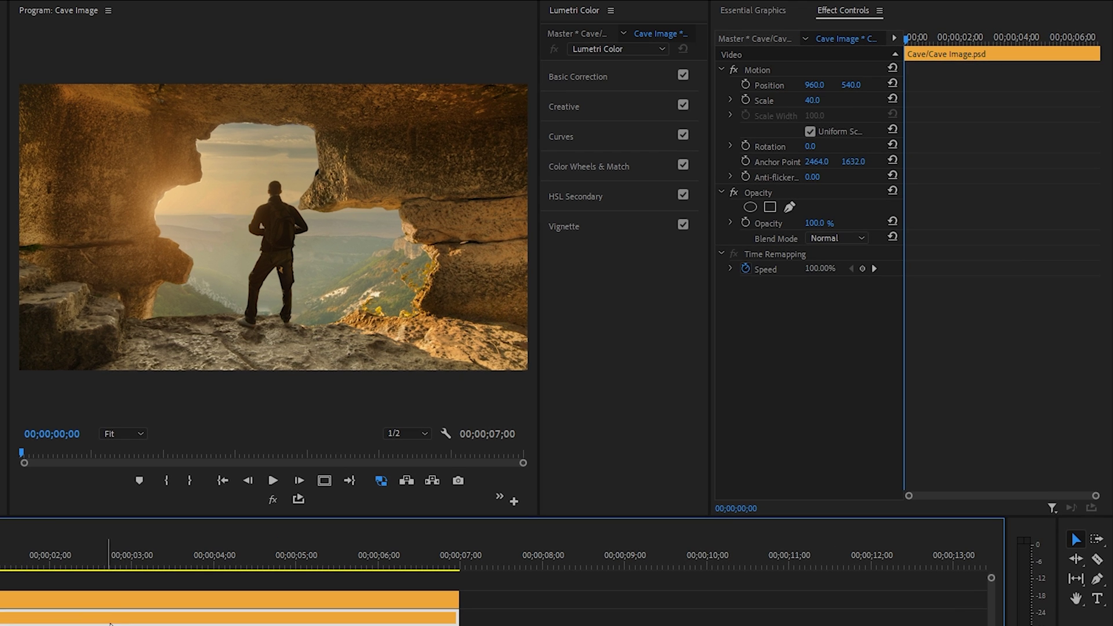
click(747, 101)
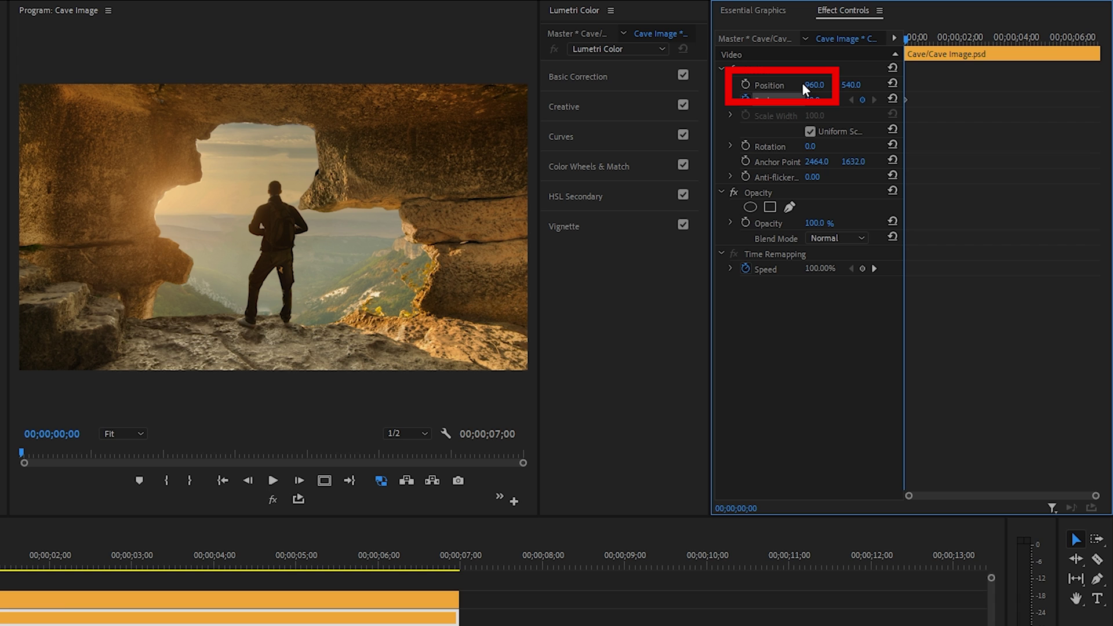
drag(804, 85, 798, 85)
click(745, 85)
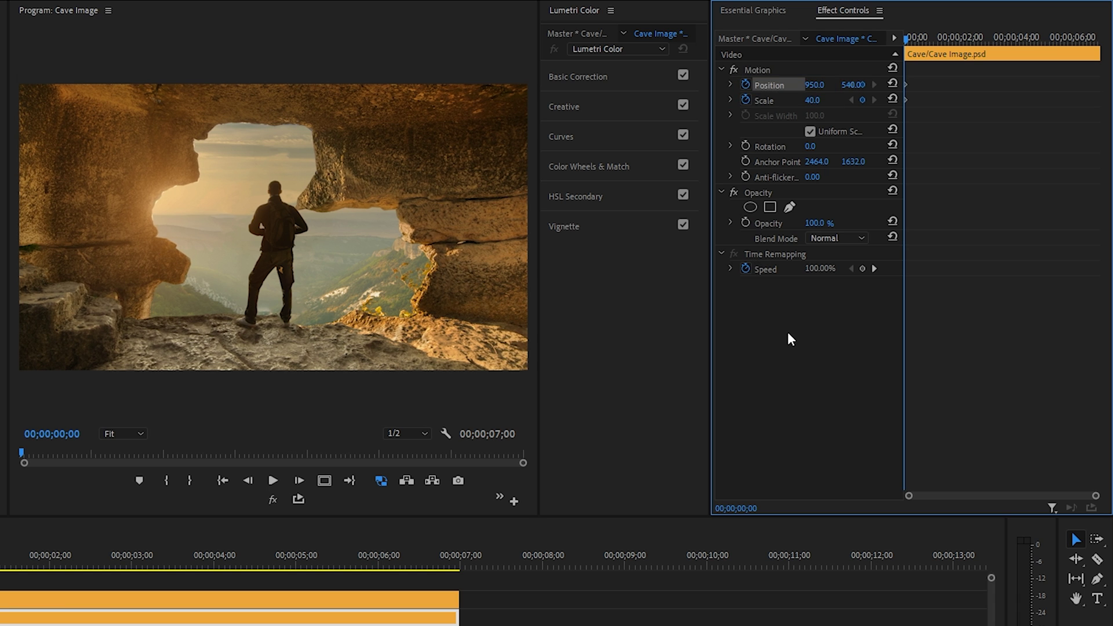
- On the final frame, set the Cave clip's Scale to 45 and Position X to 986
key(End)
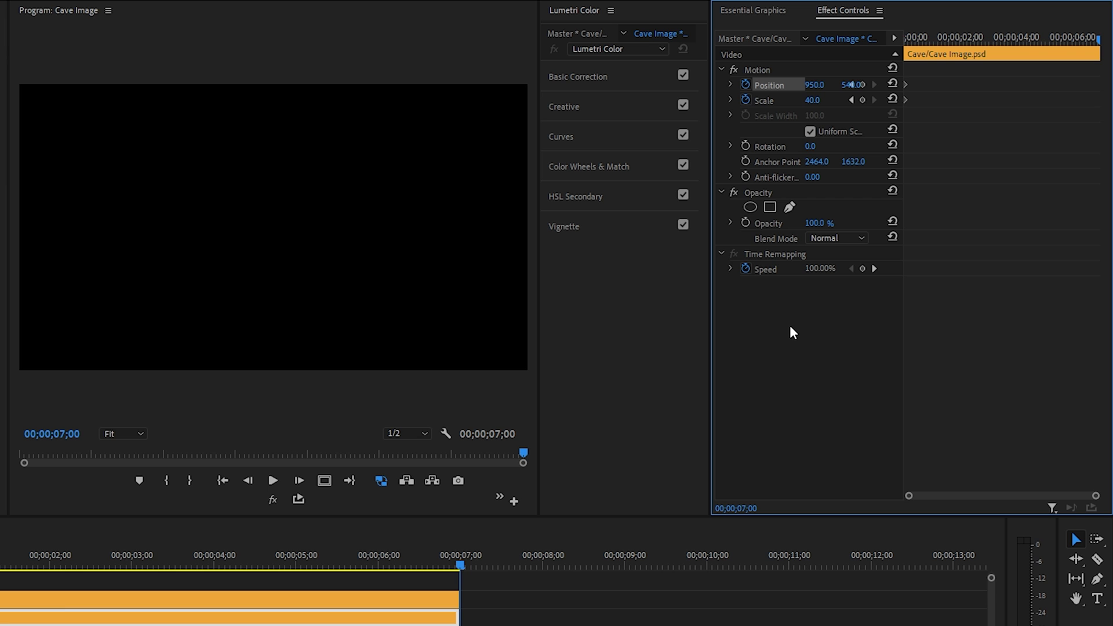
key(Left)
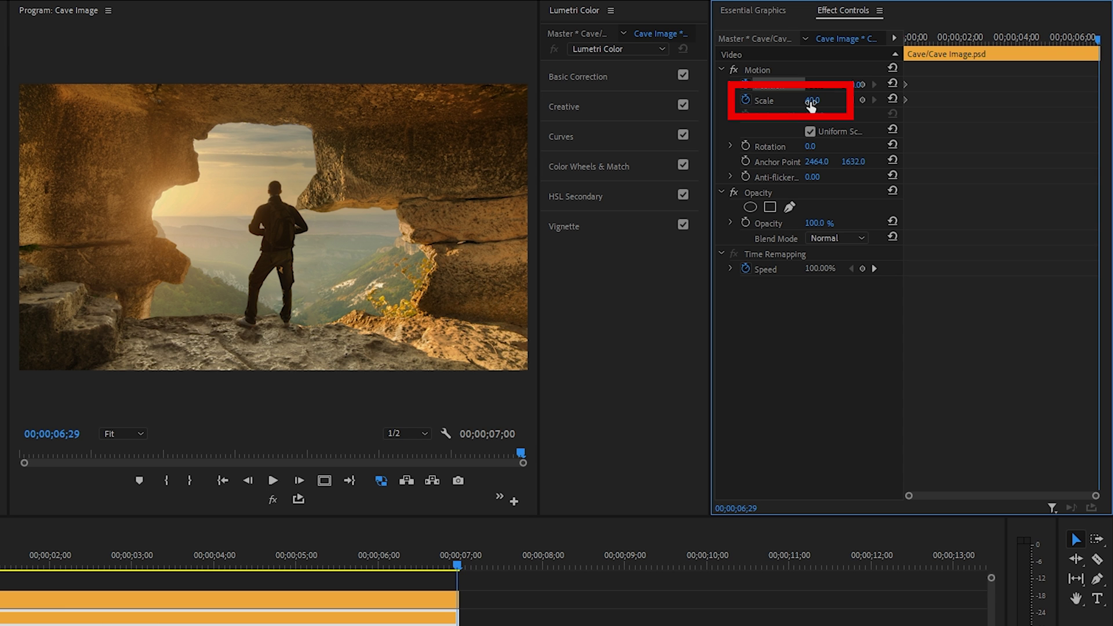
click(810, 101)
text(45)
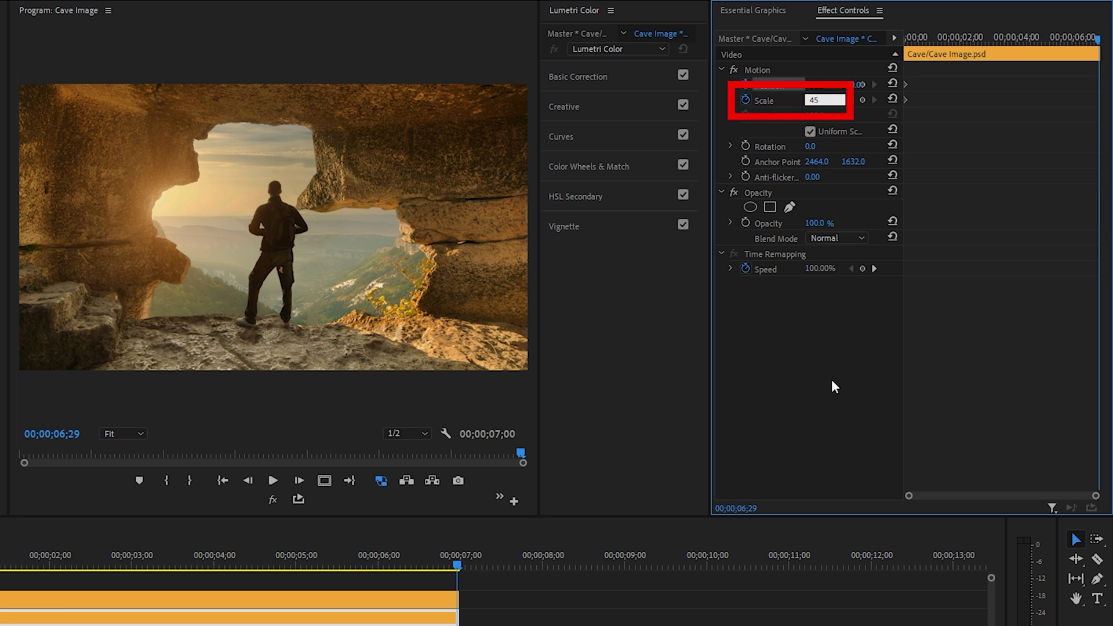
key(Return)
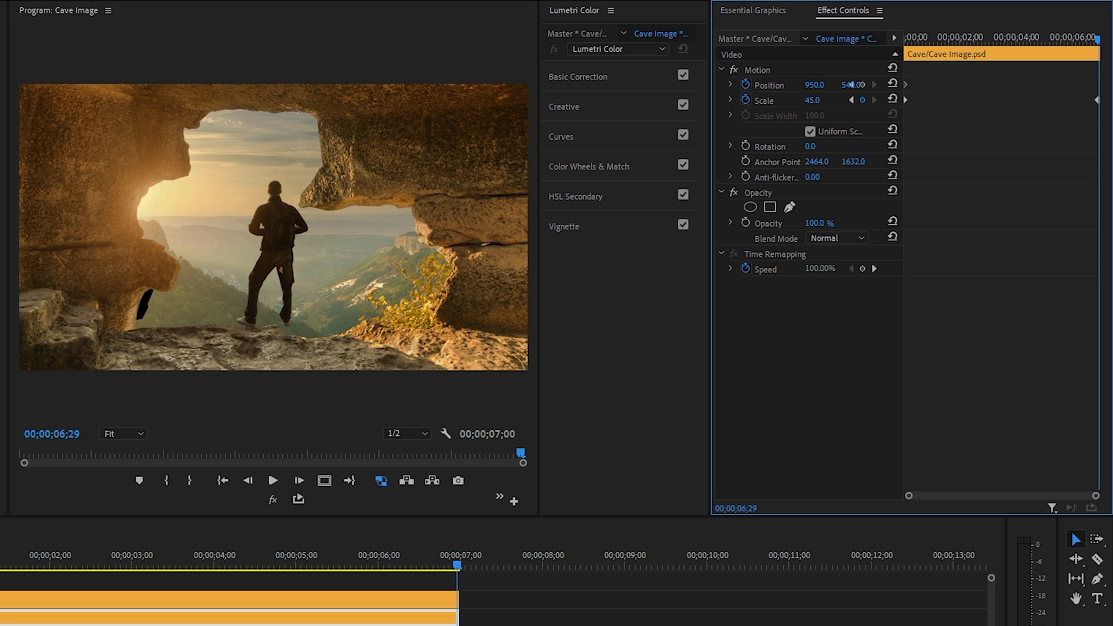
drag(815, 85, 836, 84)
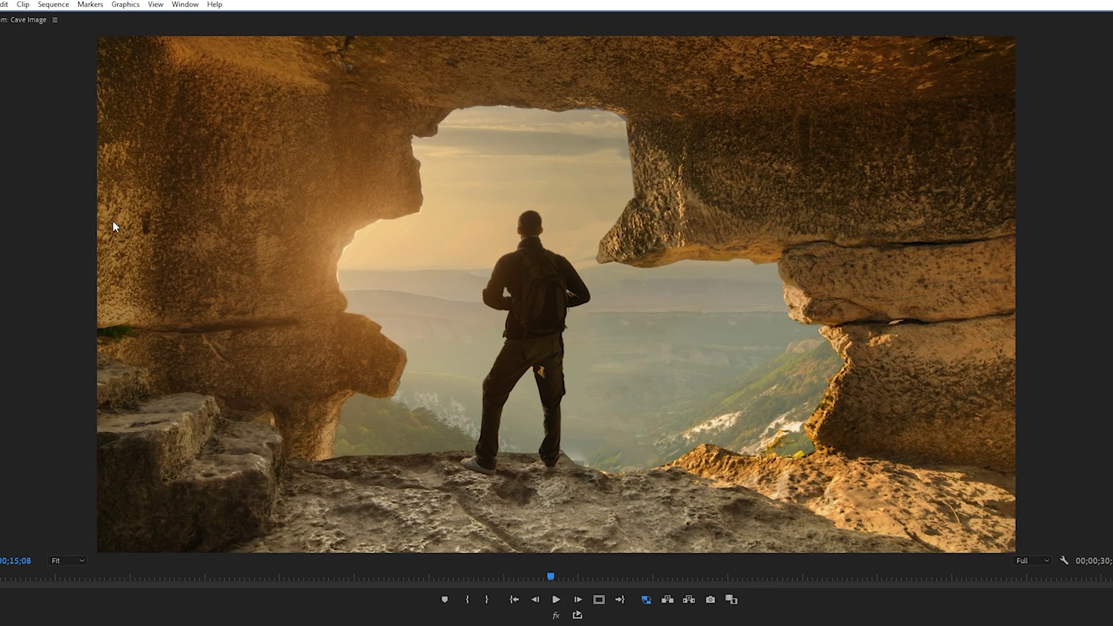
- Play back the parallax animation, then select the Dude clip at the sequence start
key(space)
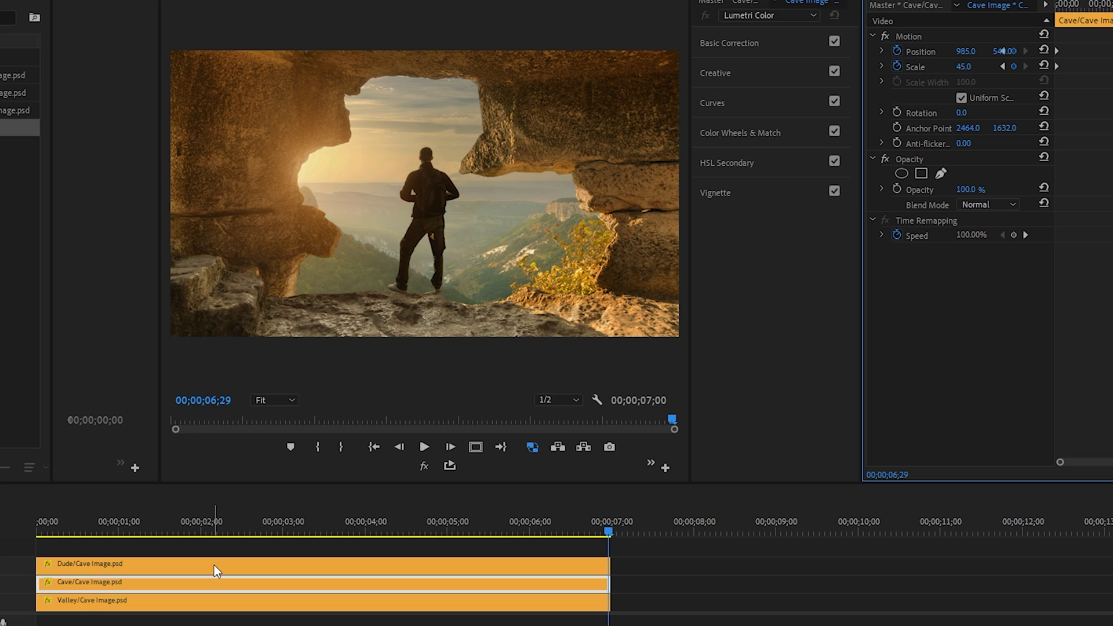
click(214, 565)
key(Home)
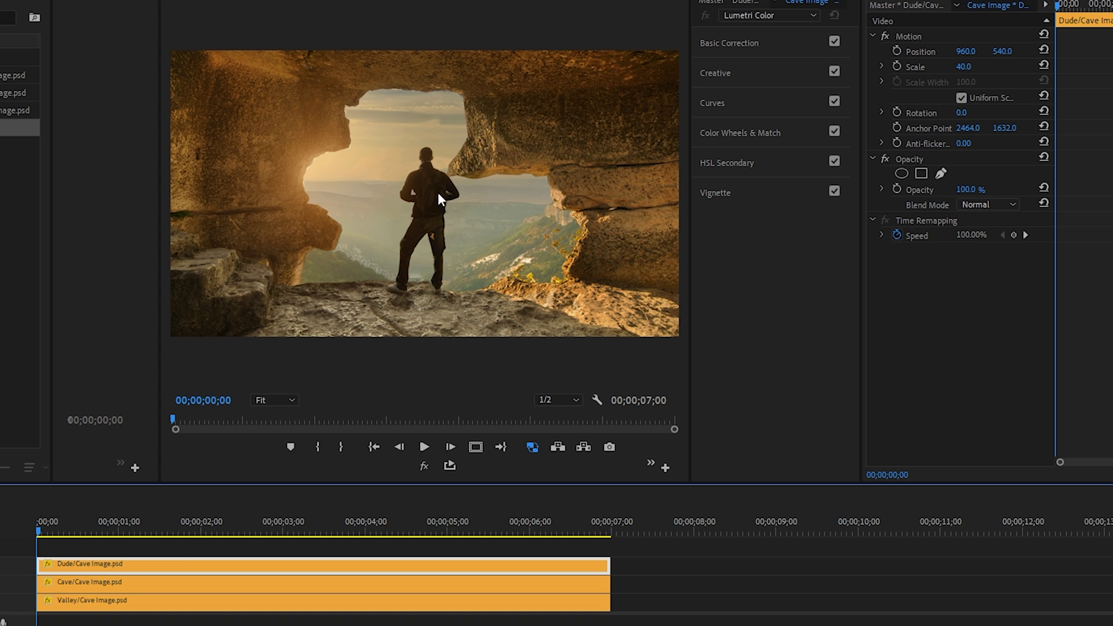
- Set the Dude clip's Position X to about 900 and keyframe Scale 40 and Position
click(960, 54)
drag(966, 52, 930, 51)
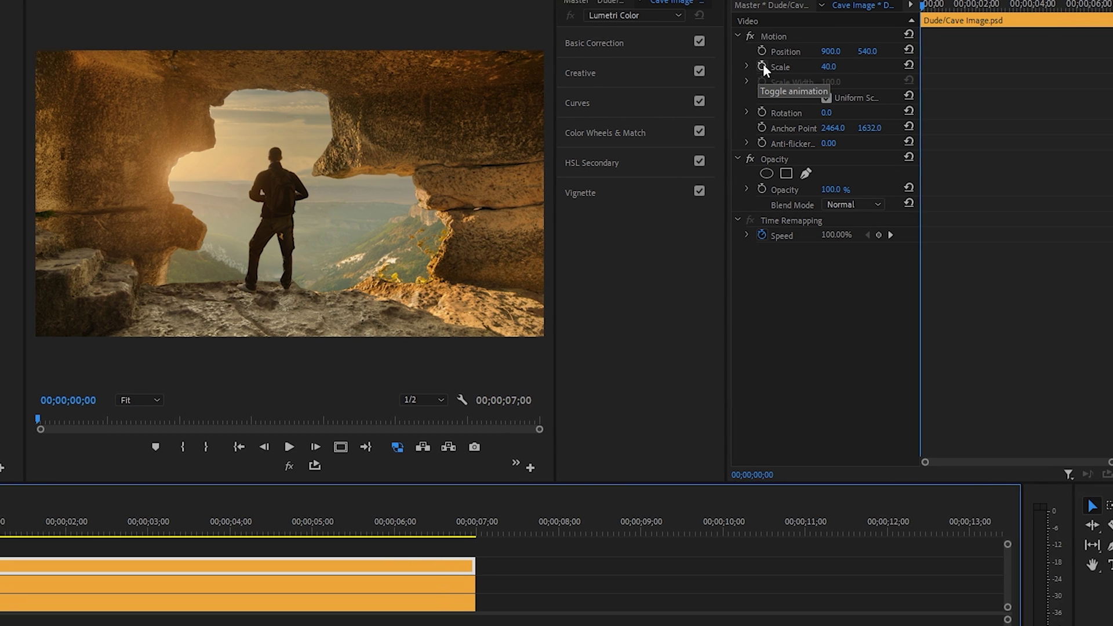
click(746, 66)
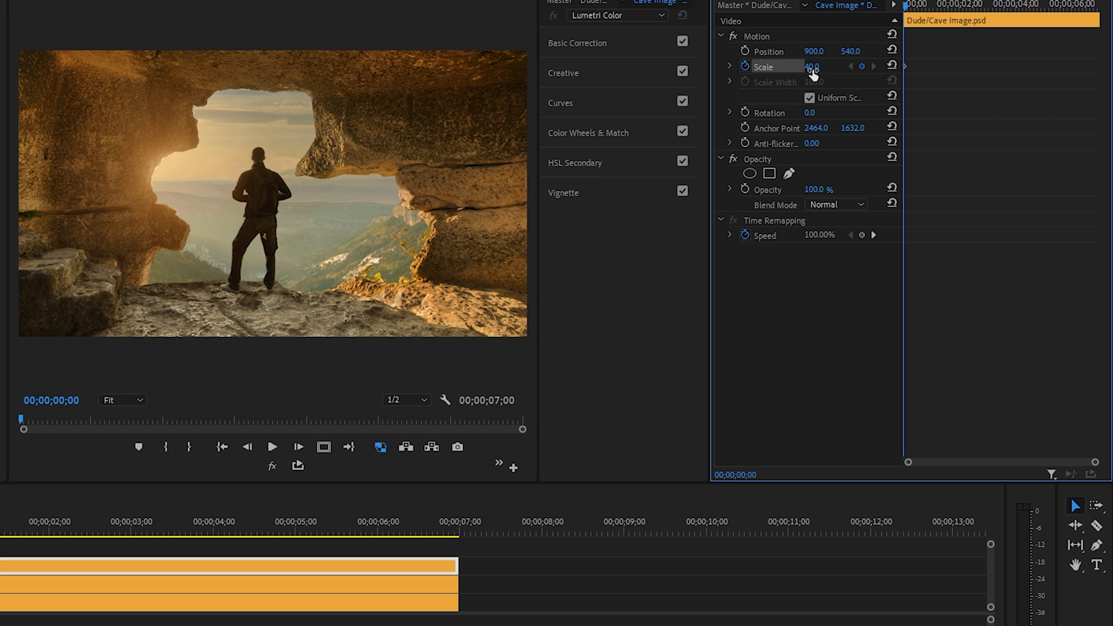
click(745, 51)
- On the final frame, set Dude Position X to 935 and Scale 45, then play it back
key(End)
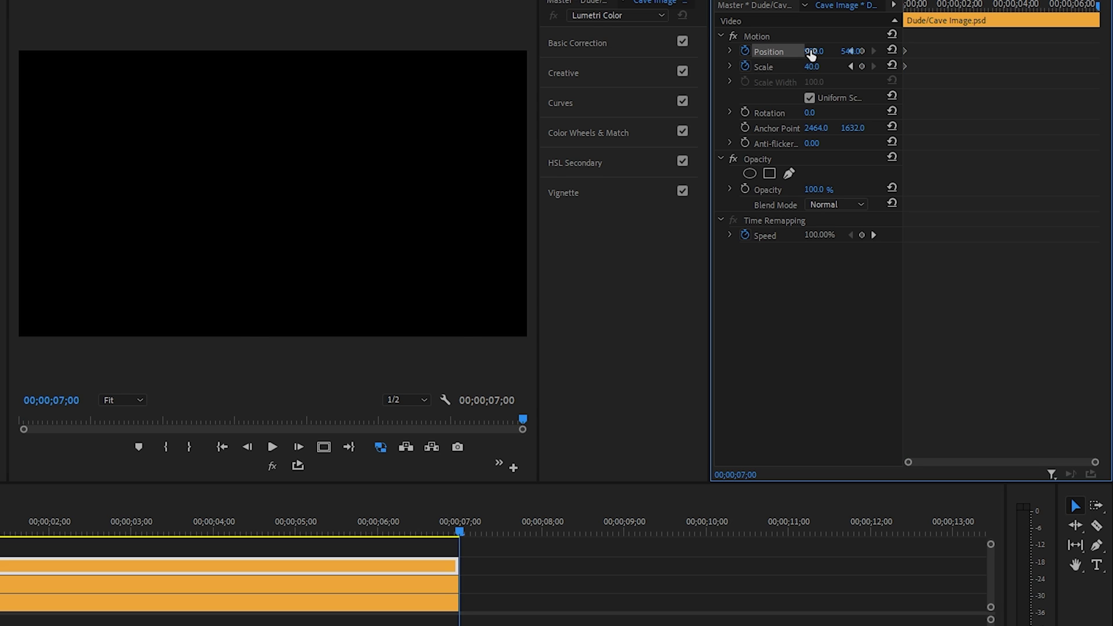
key(Left)
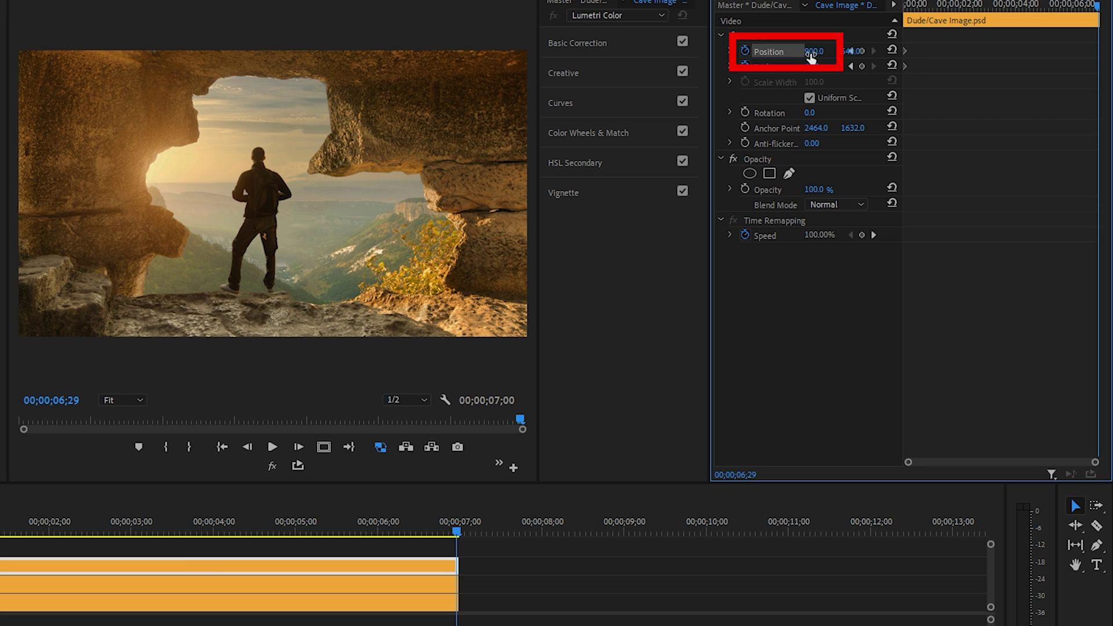
drag(811, 57, 829, 57)
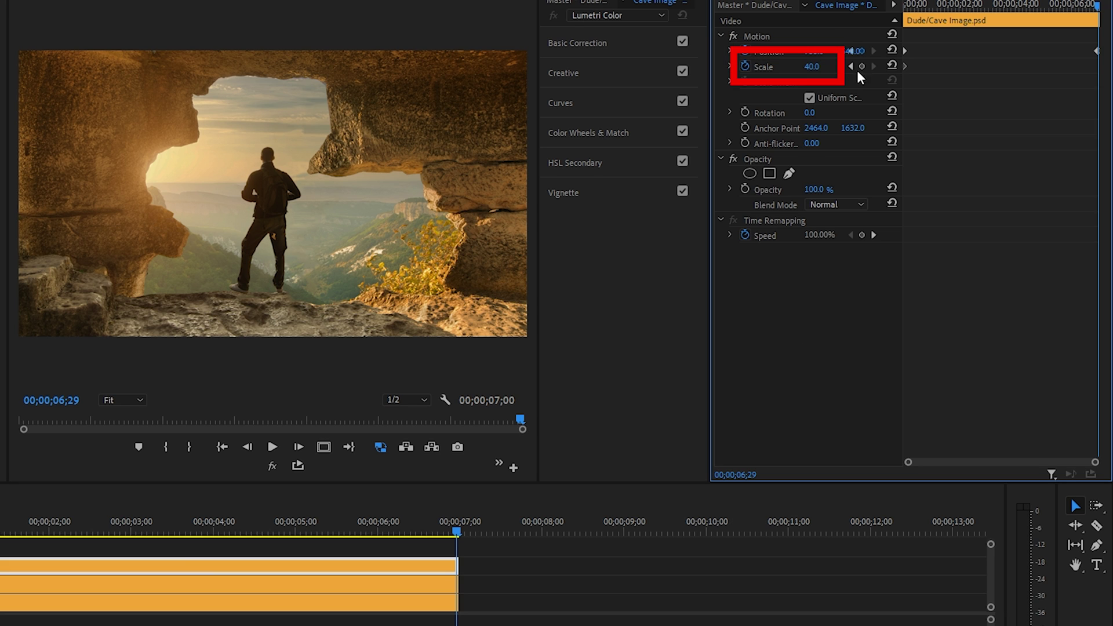
key(Tab)
text(45)
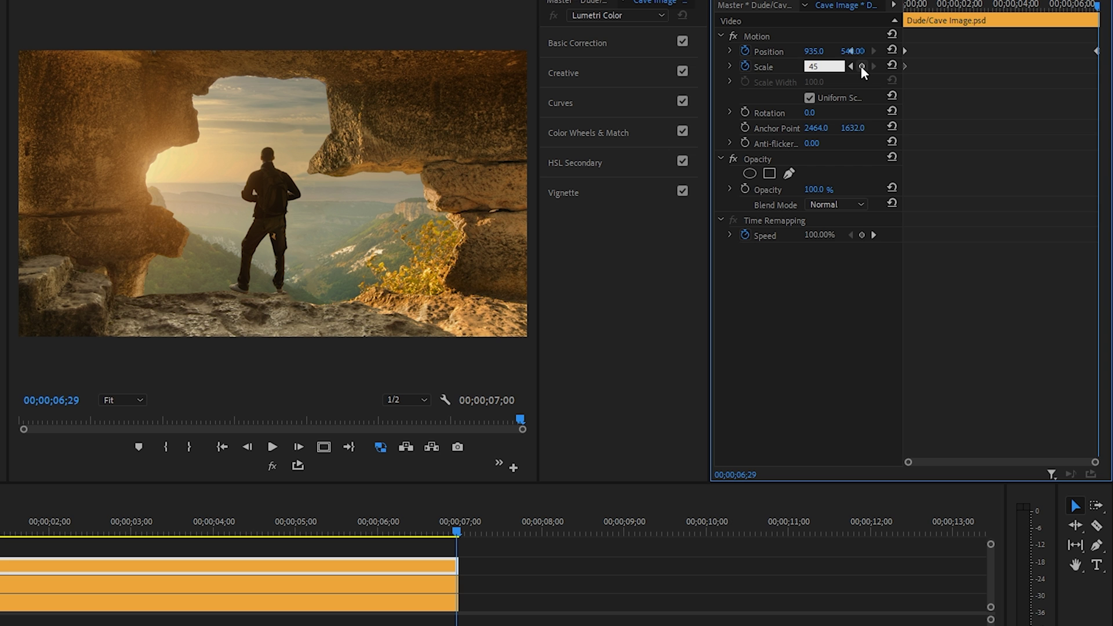
key(Return)
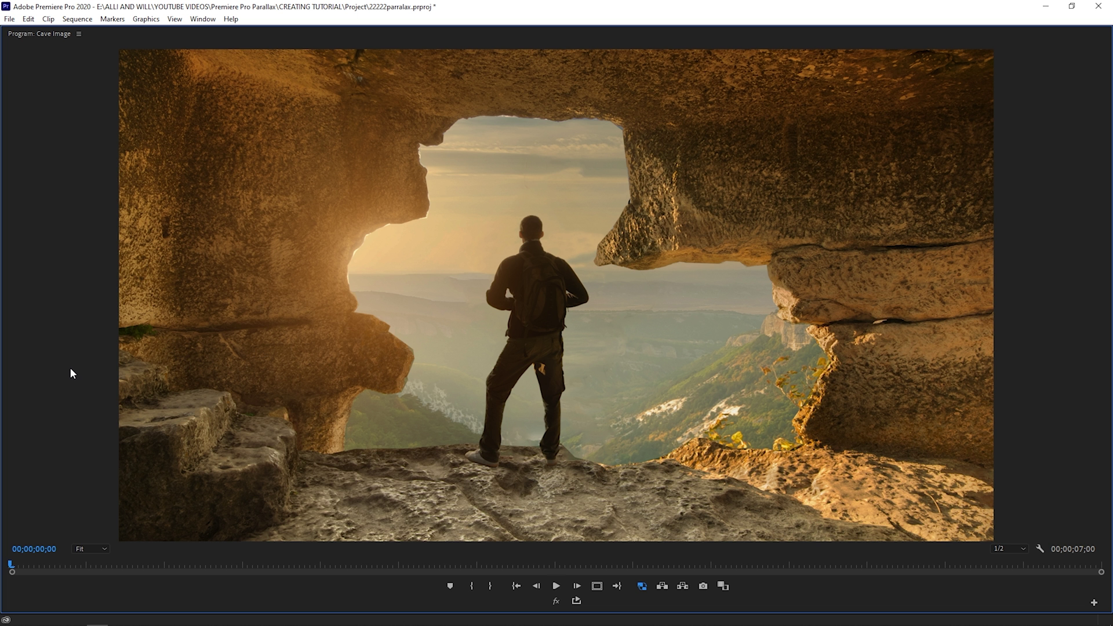
key(space)
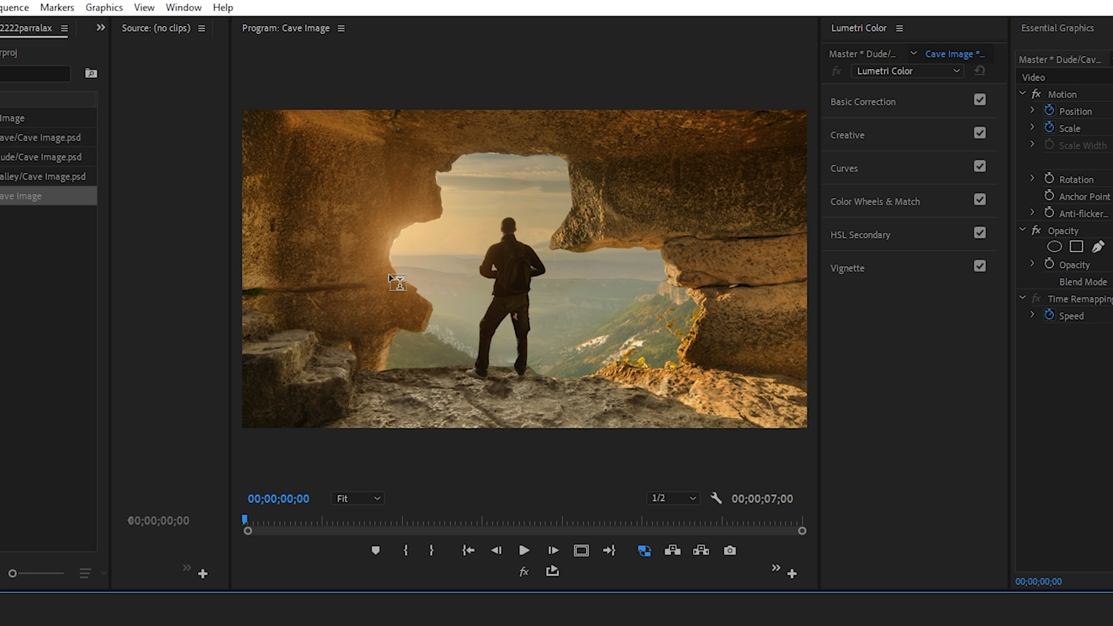
- Type the title CANADA on the left of the frame and select its letters
click(394, 272)
text(CANADA)
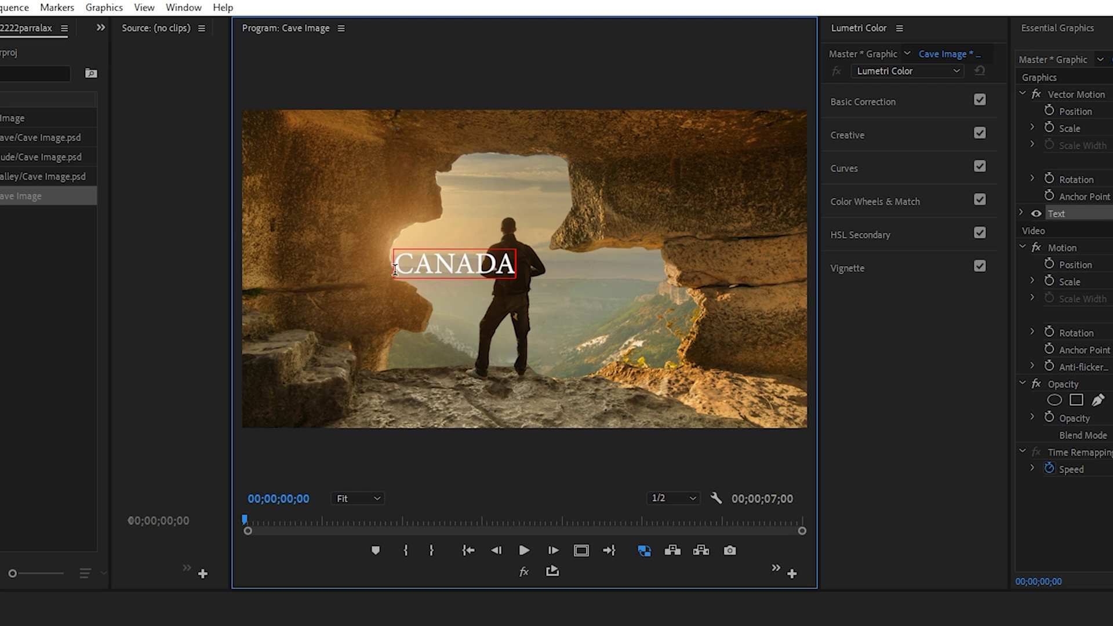
drag(394, 270, 528, 266)
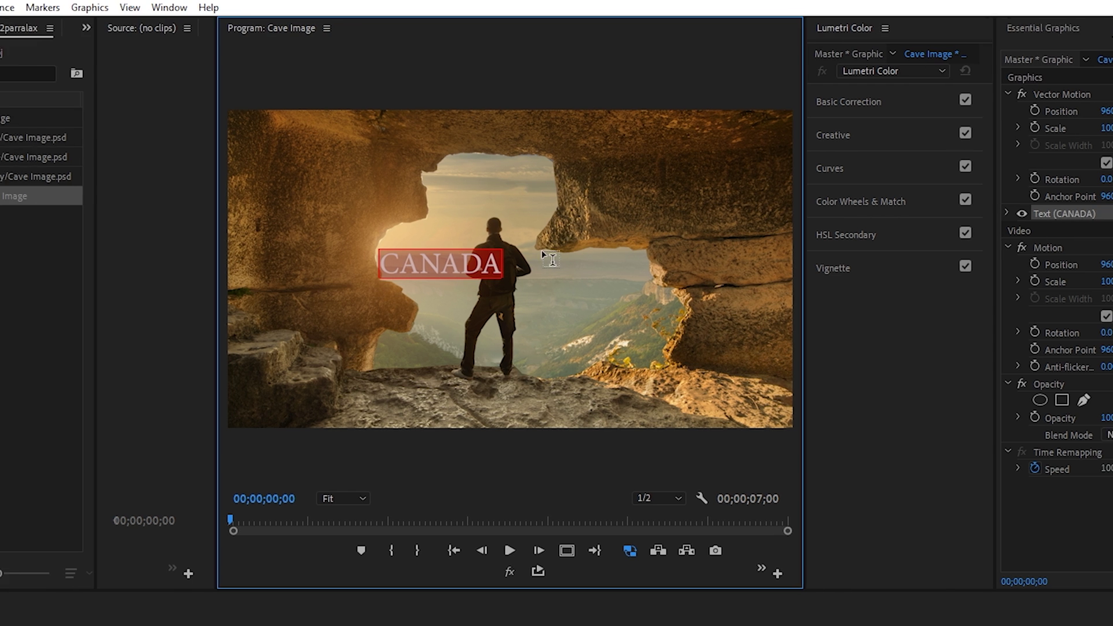
click(1058, 28)
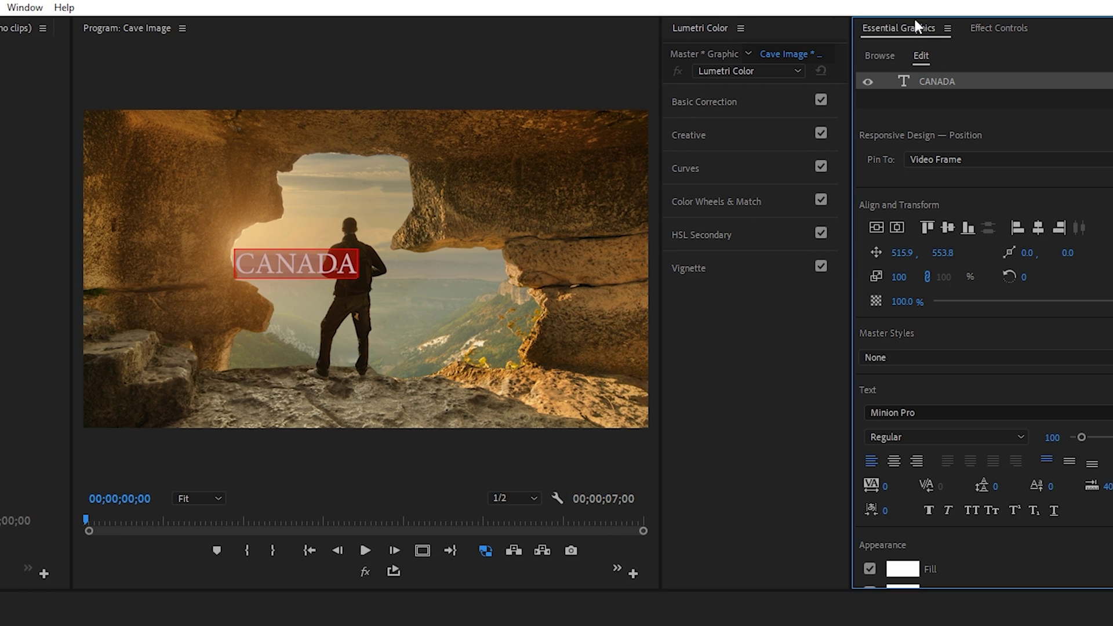
- Set the CANADA title's font to Roboto Bold at size 200 in Essential Graphics
click(21, 10)
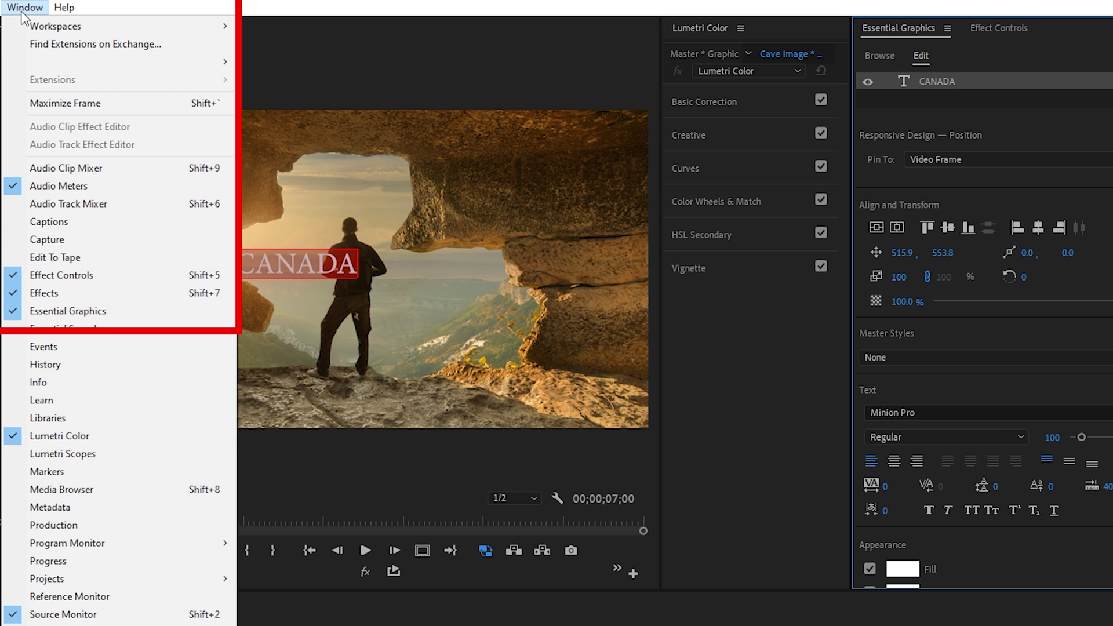
click(121, 311)
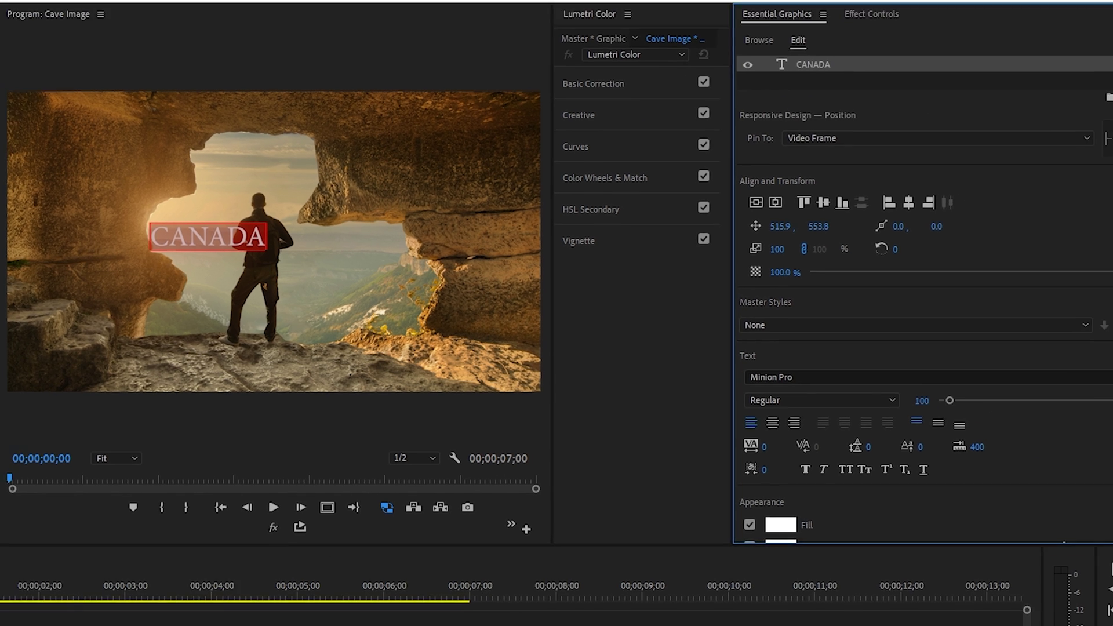
scroll(1107, 401, down, 2)
text(ROBOTO)
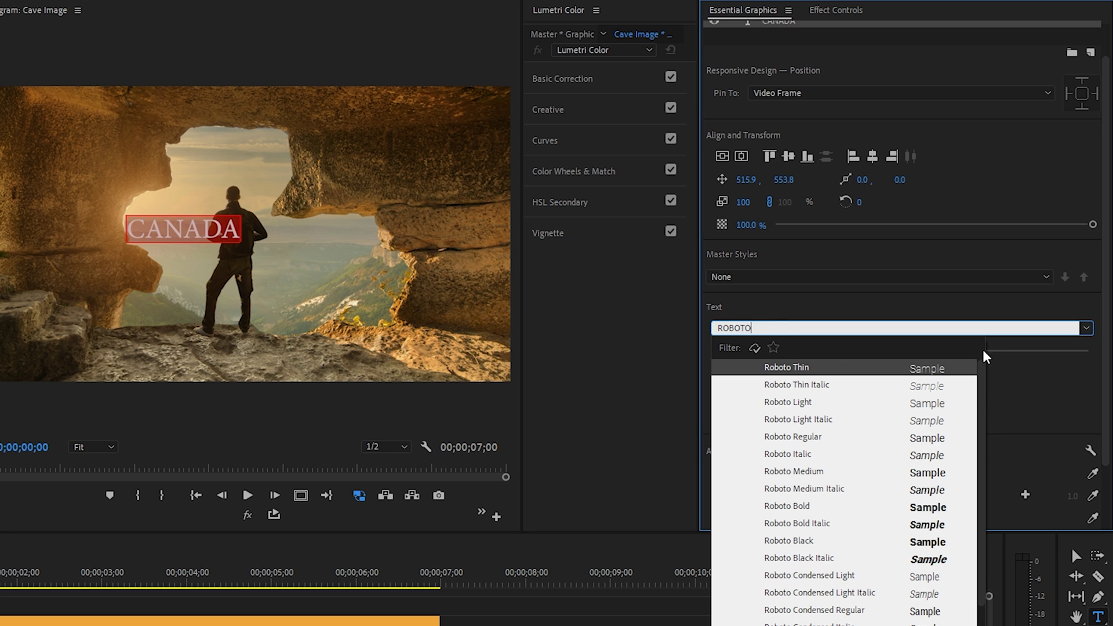
key(Return)
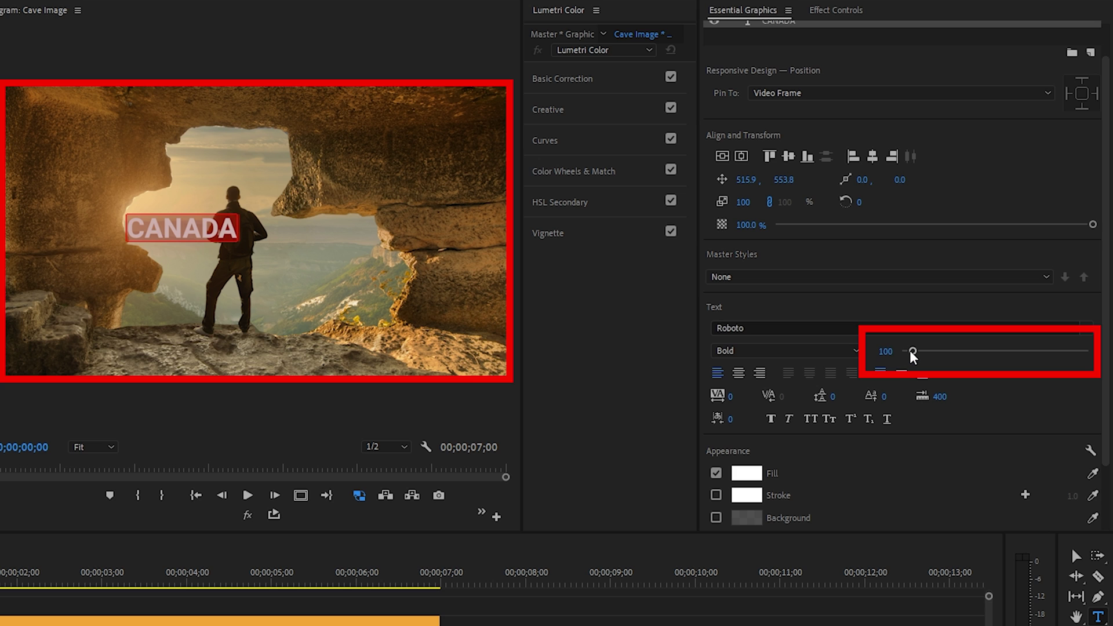
drag(913, 351, 924, 352)
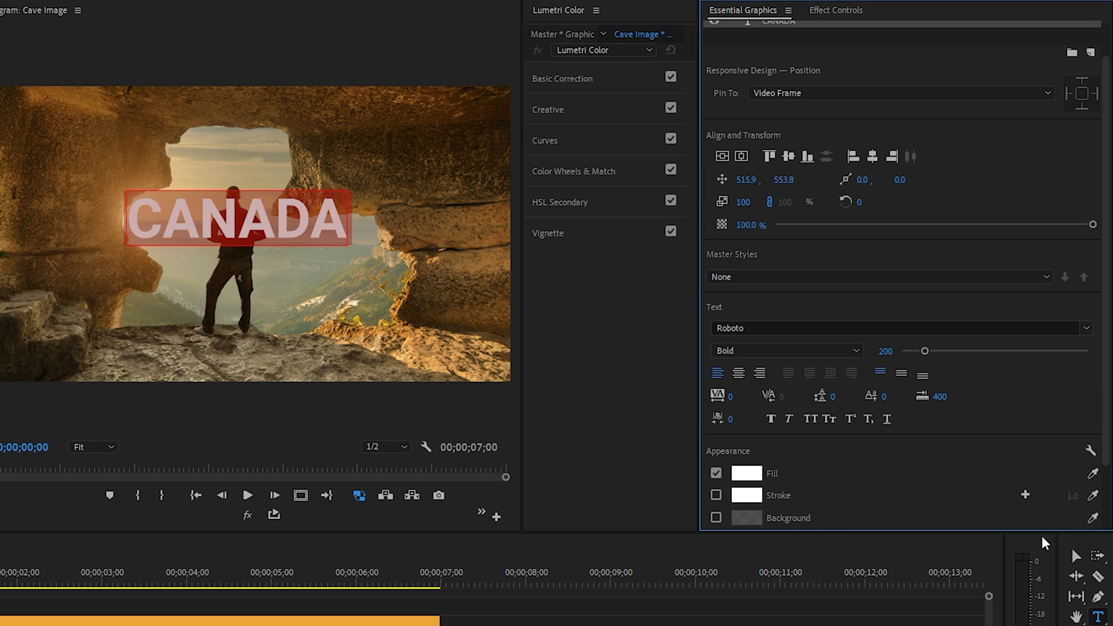
- Move the CANADA title toward the frame centre and extend its clip to 7 seconds
click(1074, 551)
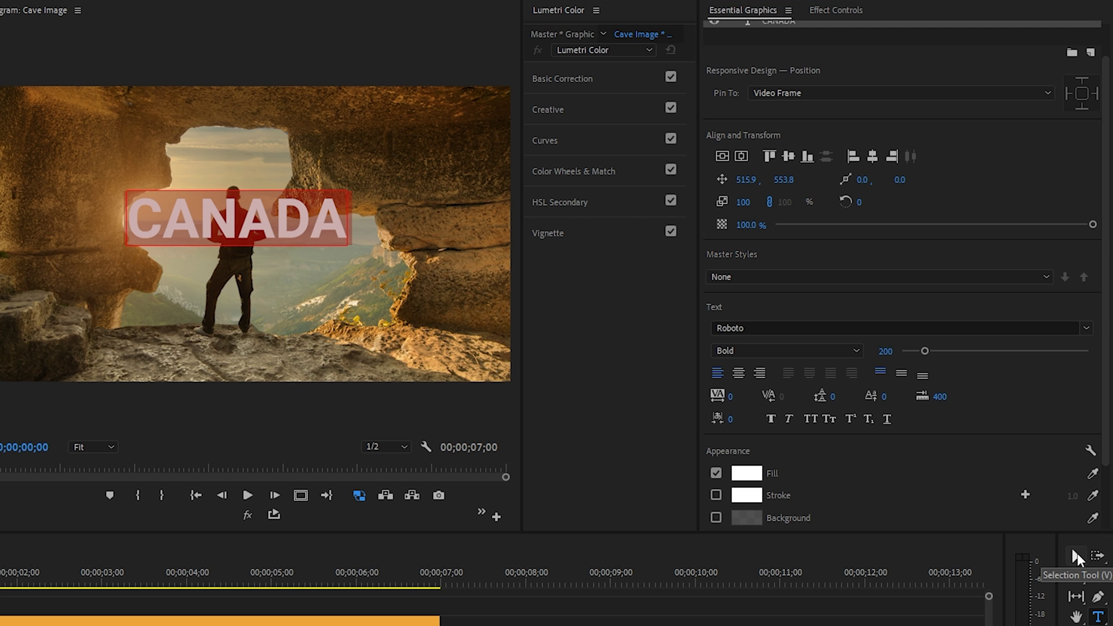
drag(257, 219, 245, 235)
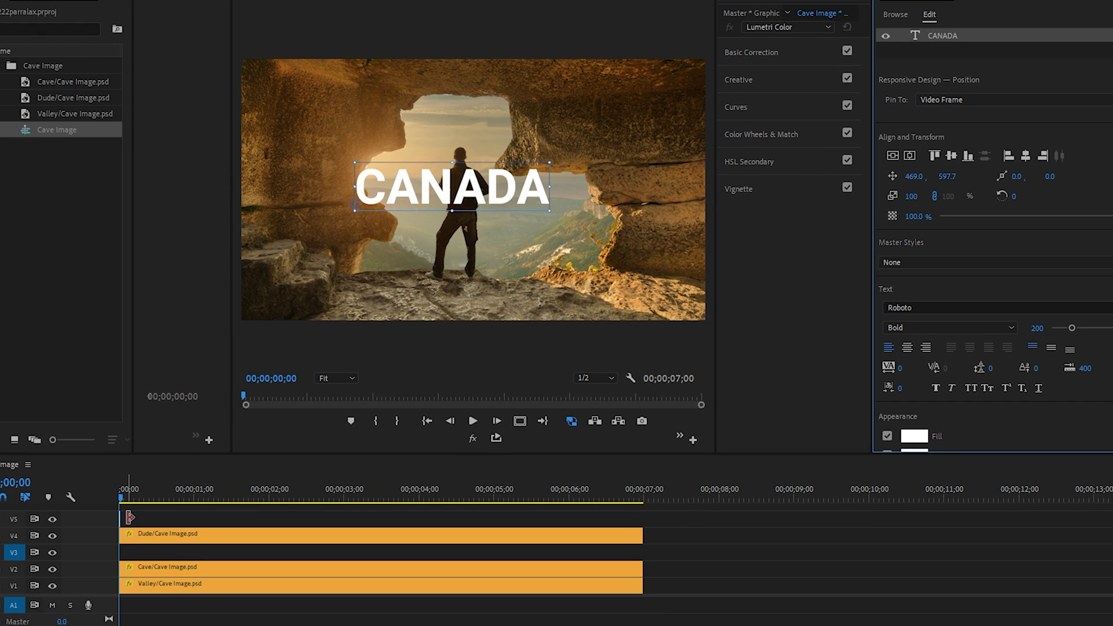
key(equal)
key(equal)
key(equal)
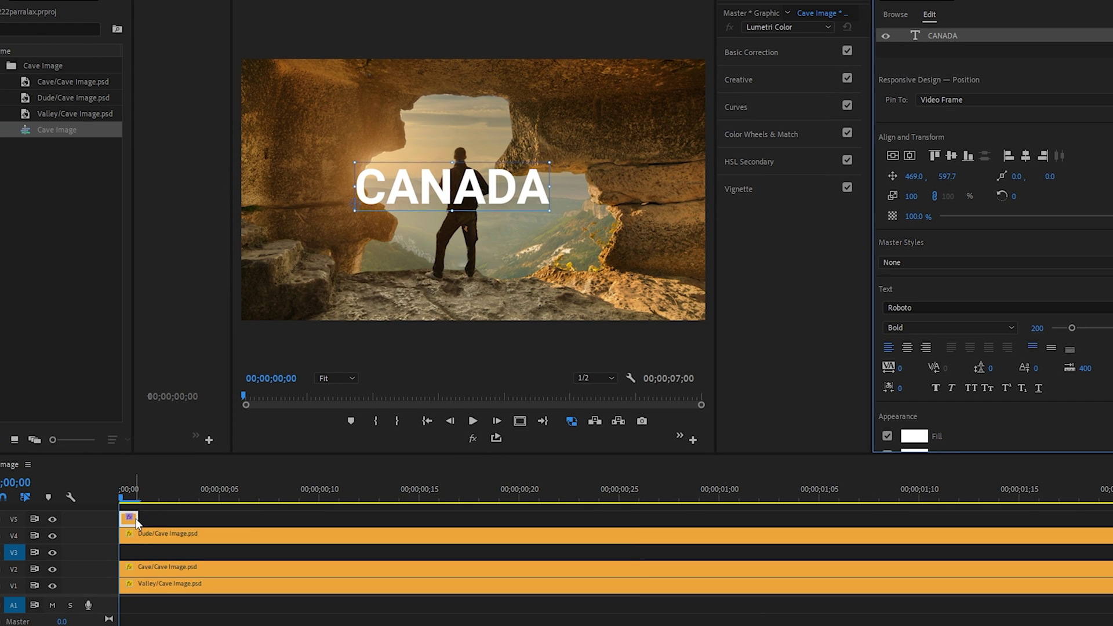
drag(136, 522, 1101, 522)
key(minus)
key(minus)
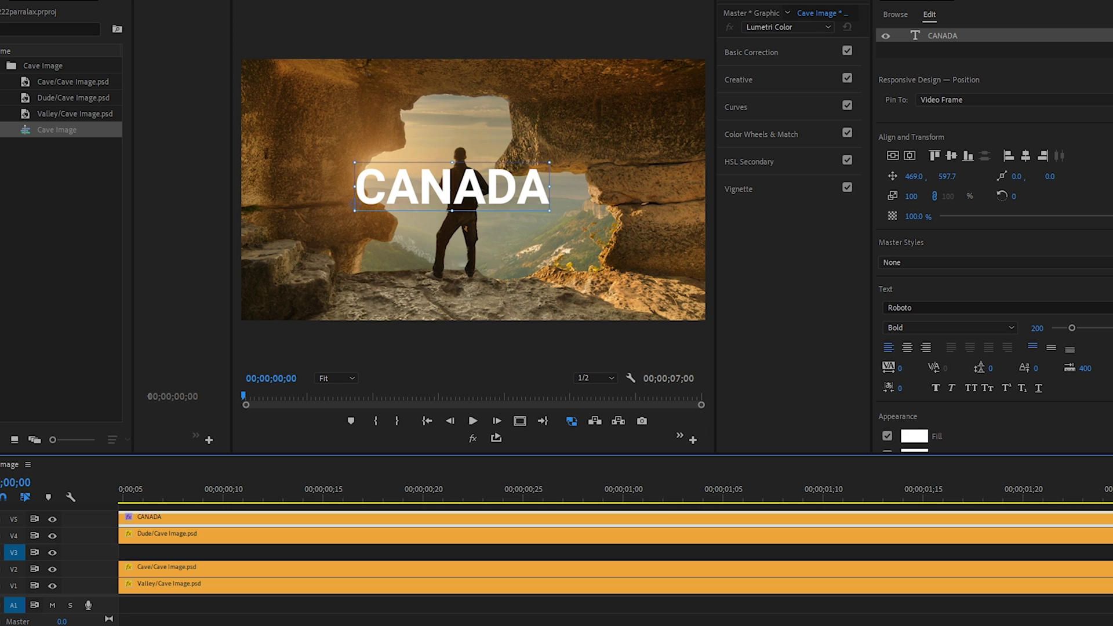
key(minus)
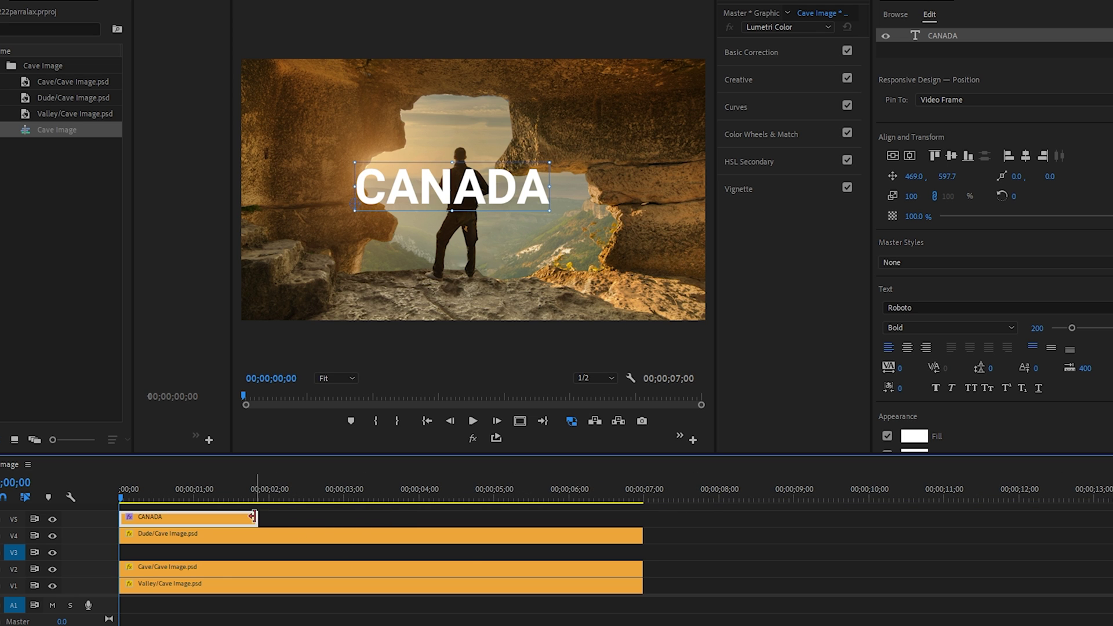
drag(253, 516, 642, 516)
- Restack the tracks: Dude on V5, Cave on V4, and CANADA on V3
drag(347, 520, 355, 550)
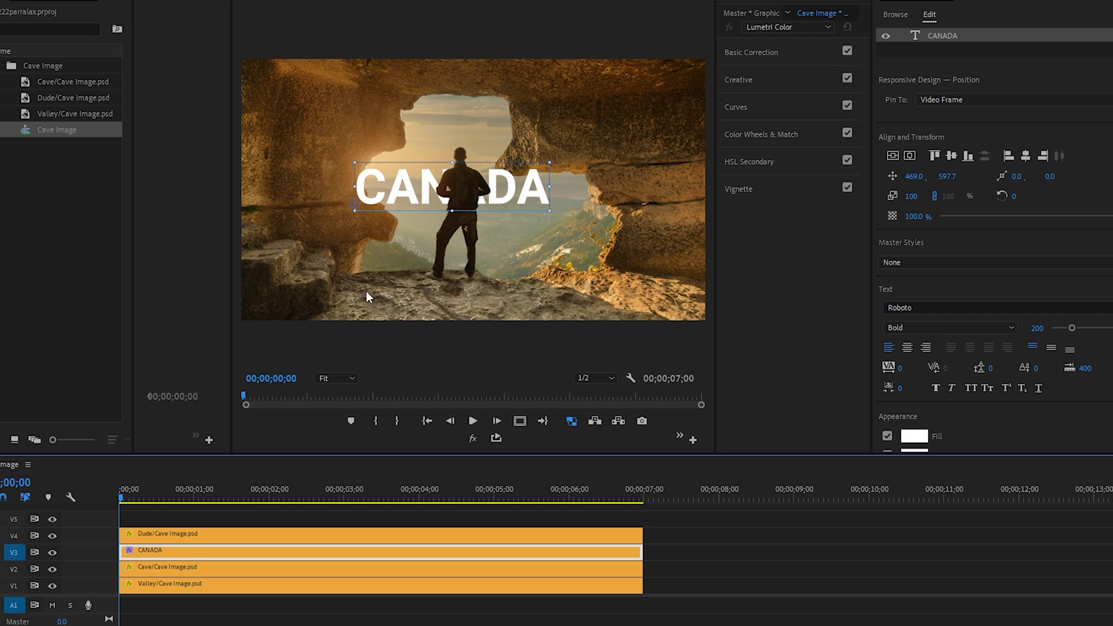
drag(190, 534, 191, 524)
drag(187, 565, 190, 533)
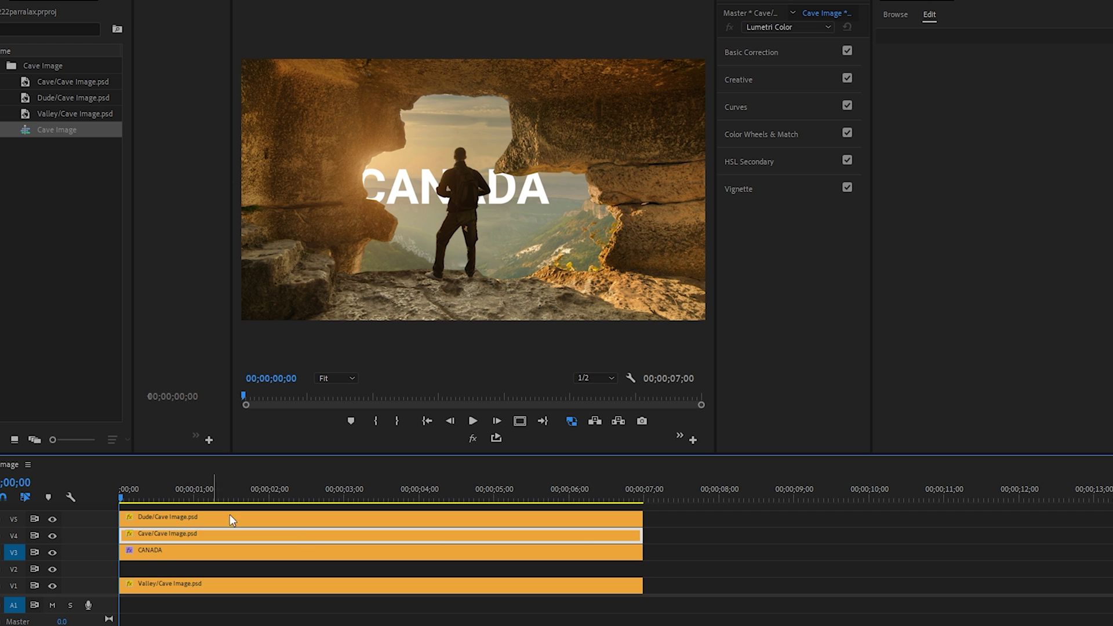
- Change the title to 'CAN ADA' and shift it so the gap frames the man
click(453, 194)
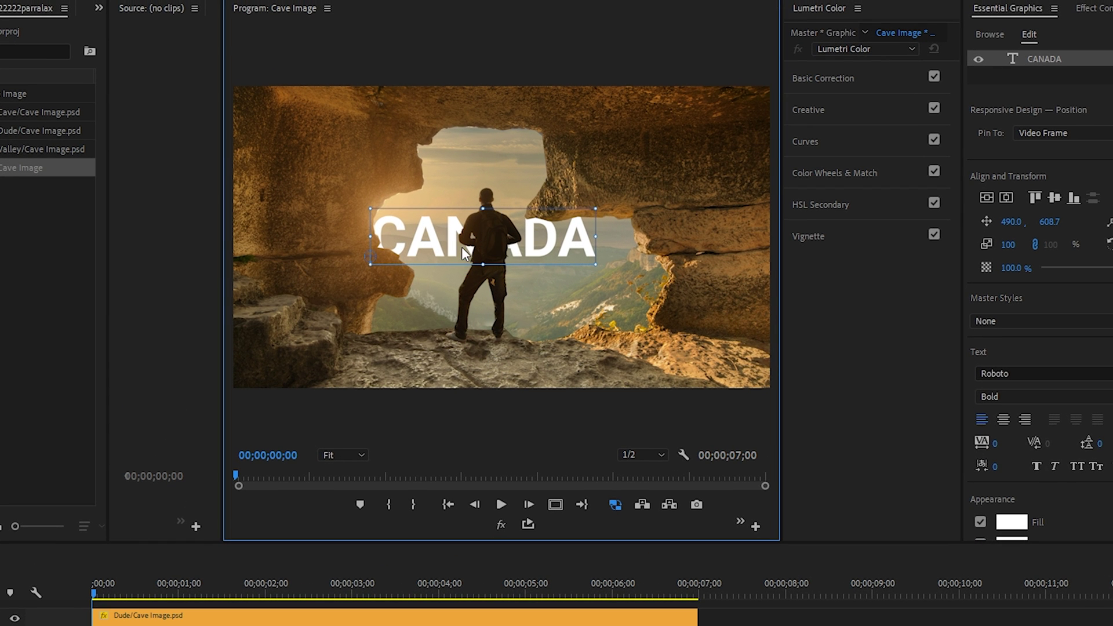
double_click(479, 244)
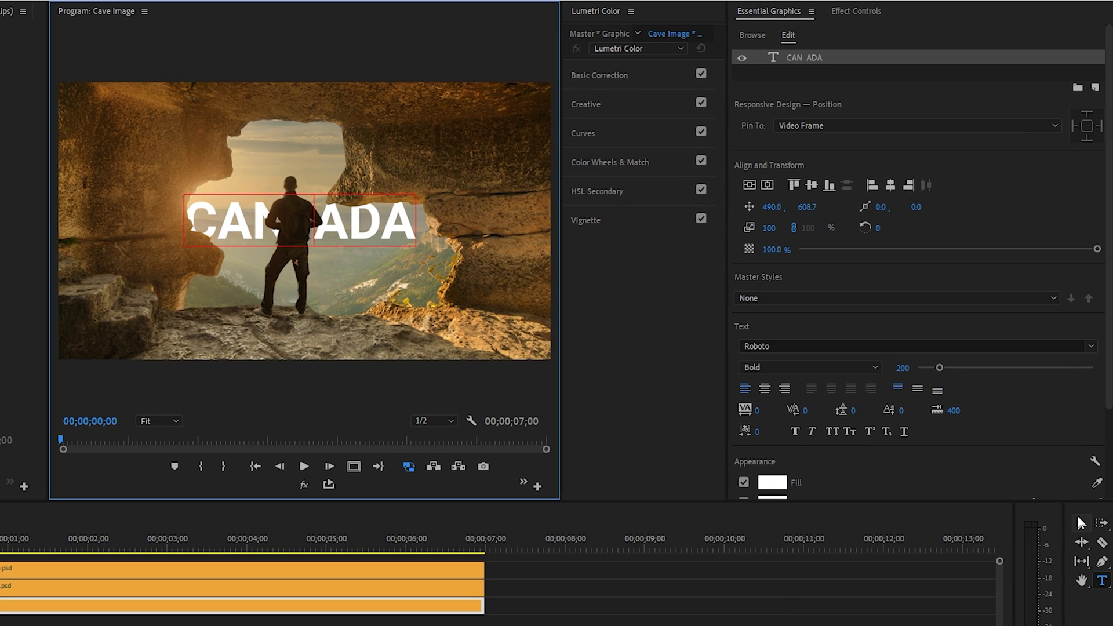
click(1081, 523)
drag(244, 230, 237, 226)
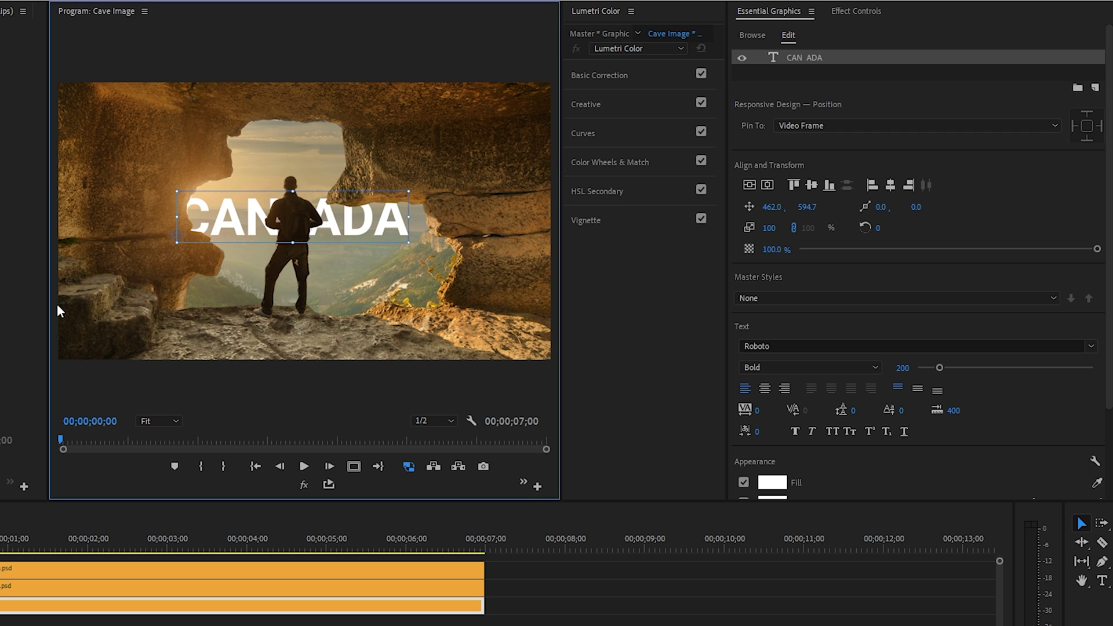
- Keyframe the CANADA title's Vector Motion scale from 100 at the start to 90 at the clip's last frame
click(856, 11)
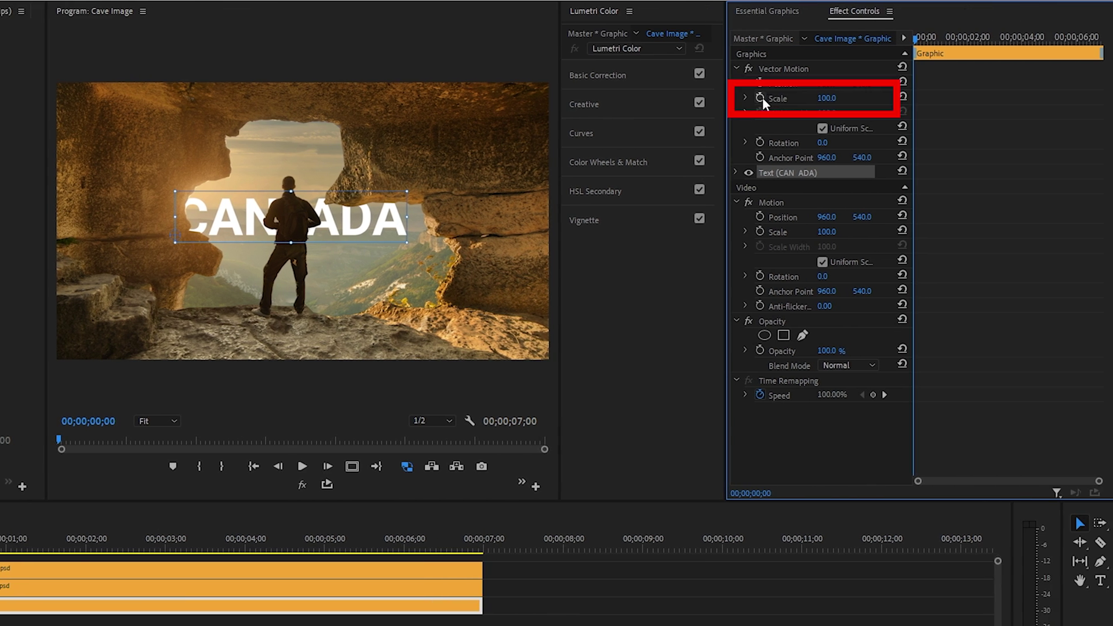
click(760, 99)
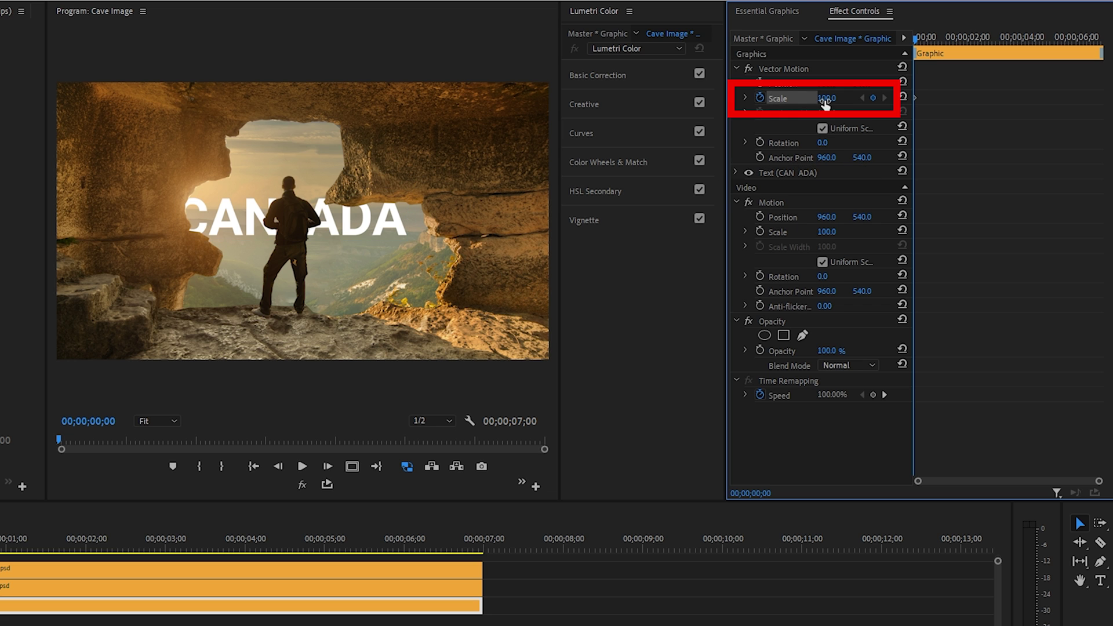
key(End)
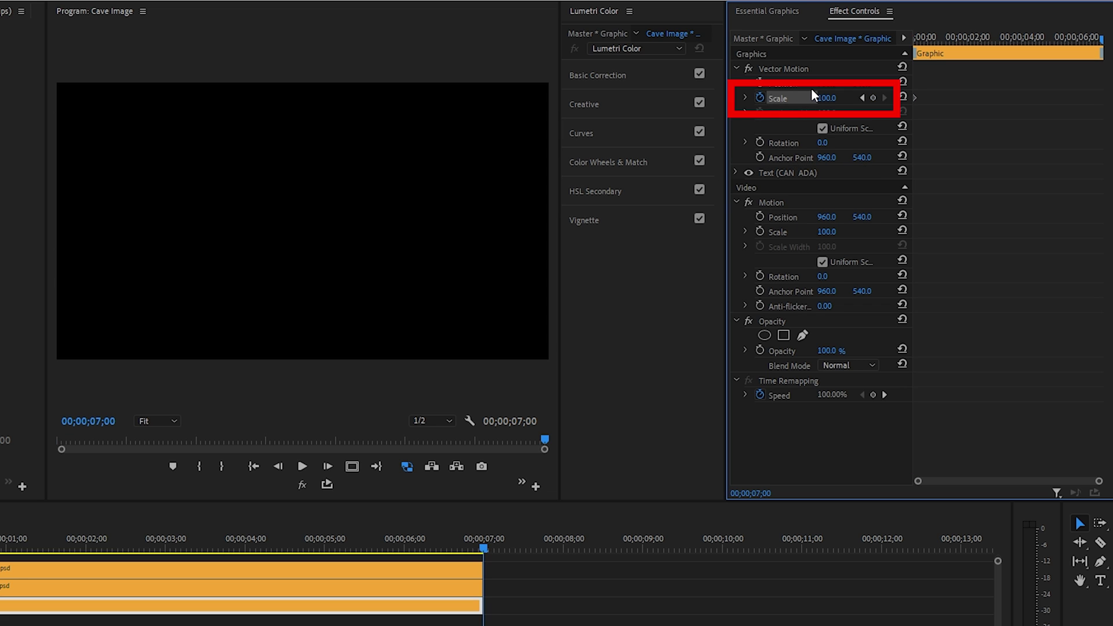
click(832, 98)
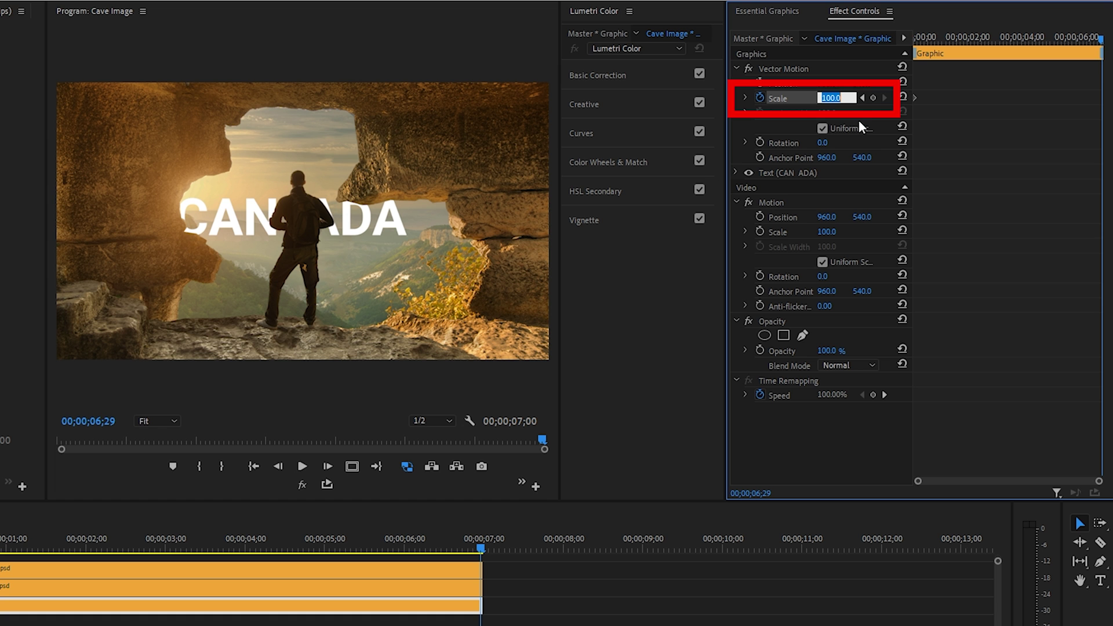
text(90)
key(Return)
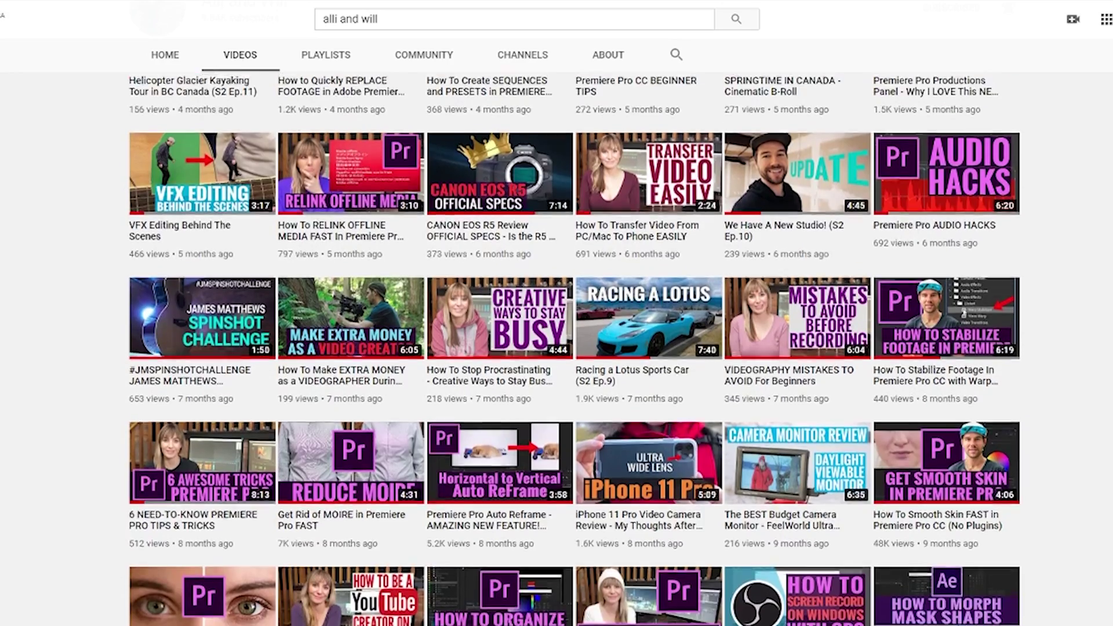
- Scroll the channel's Videos grid back up to the newest tutorial uploads
scroll(574, 354, up, 3)
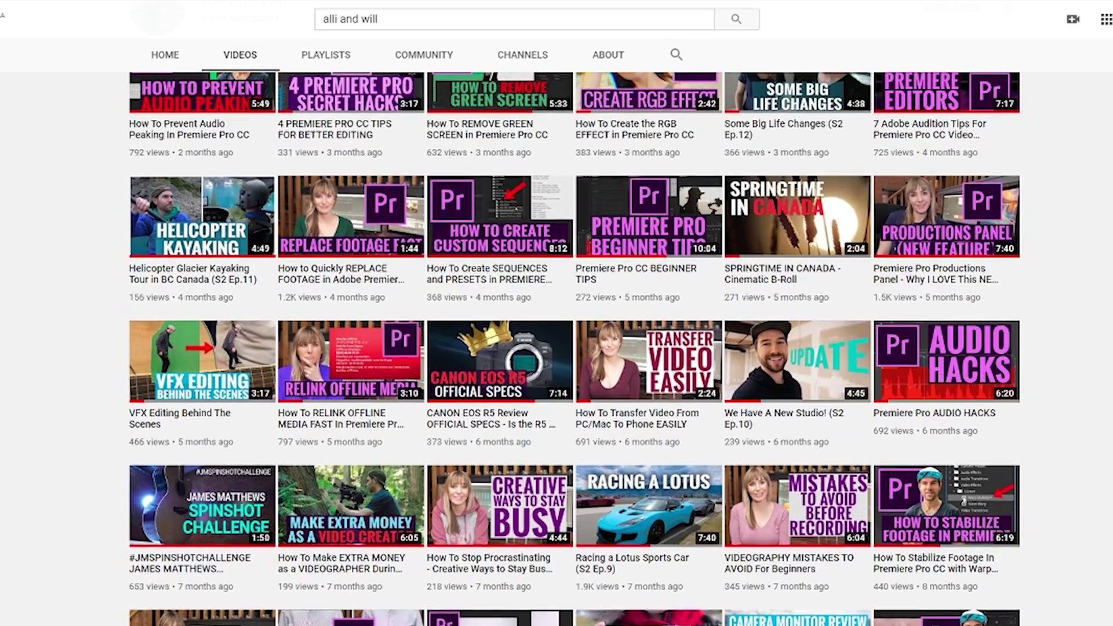
scroll(574, 354, up, 3)
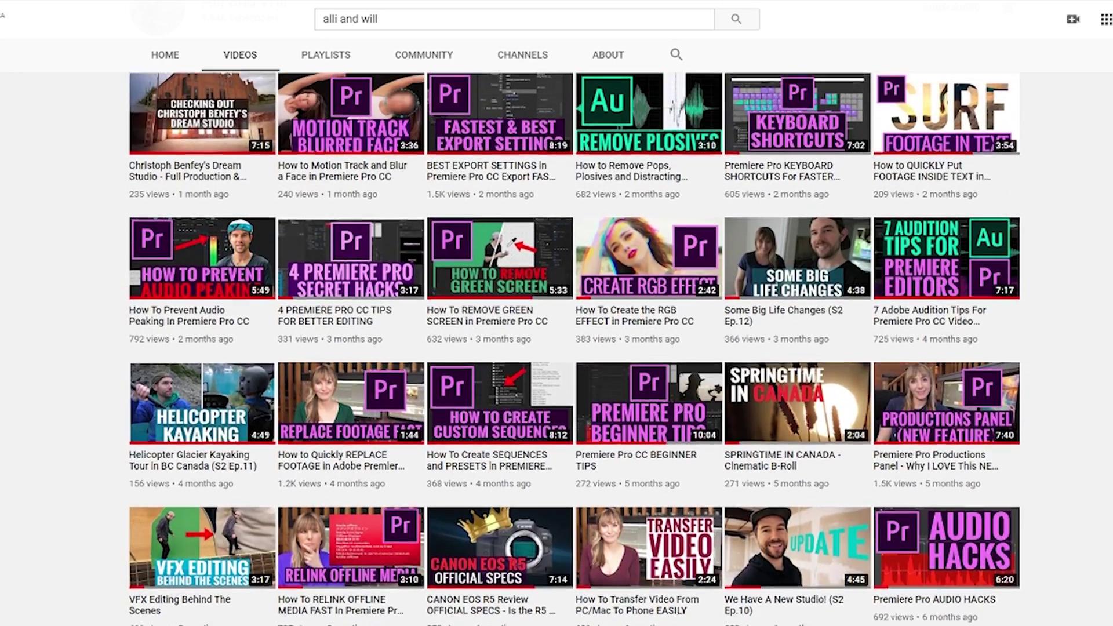
scroll(574, 354, up, 3)
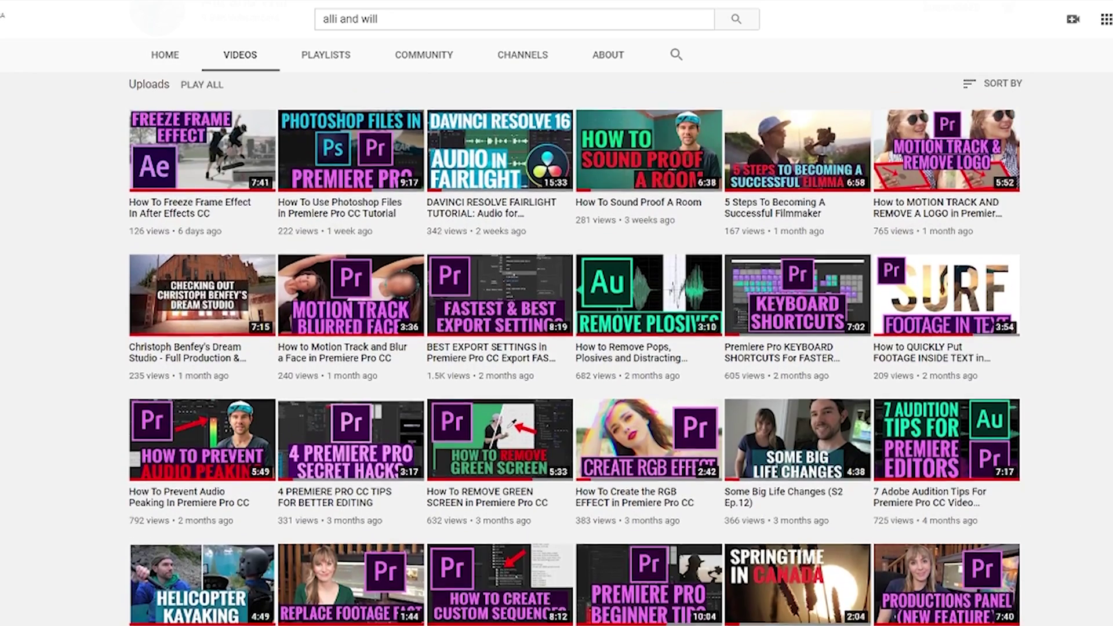